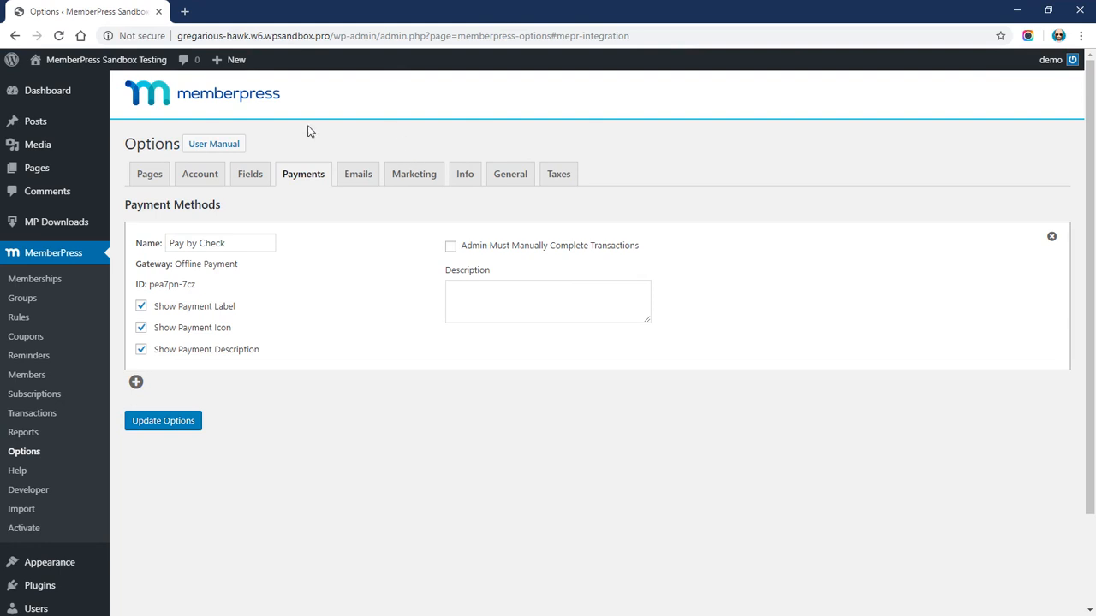
Add a new payment method block using the PayPal Standard gateway
scroll(347, 287, down, 2)
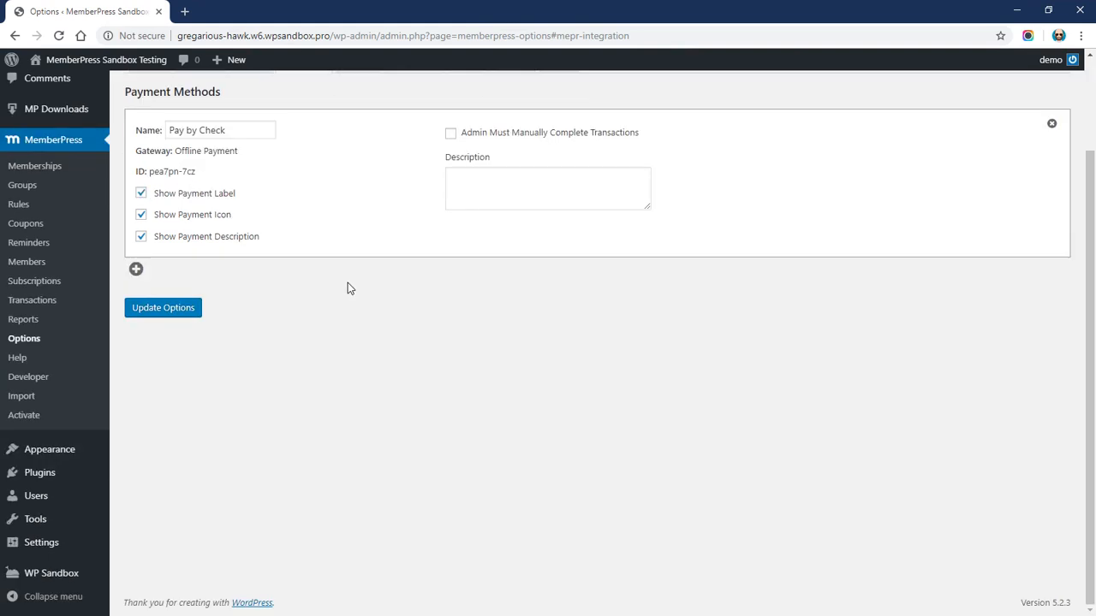
scroll(346, 278, up, 2)
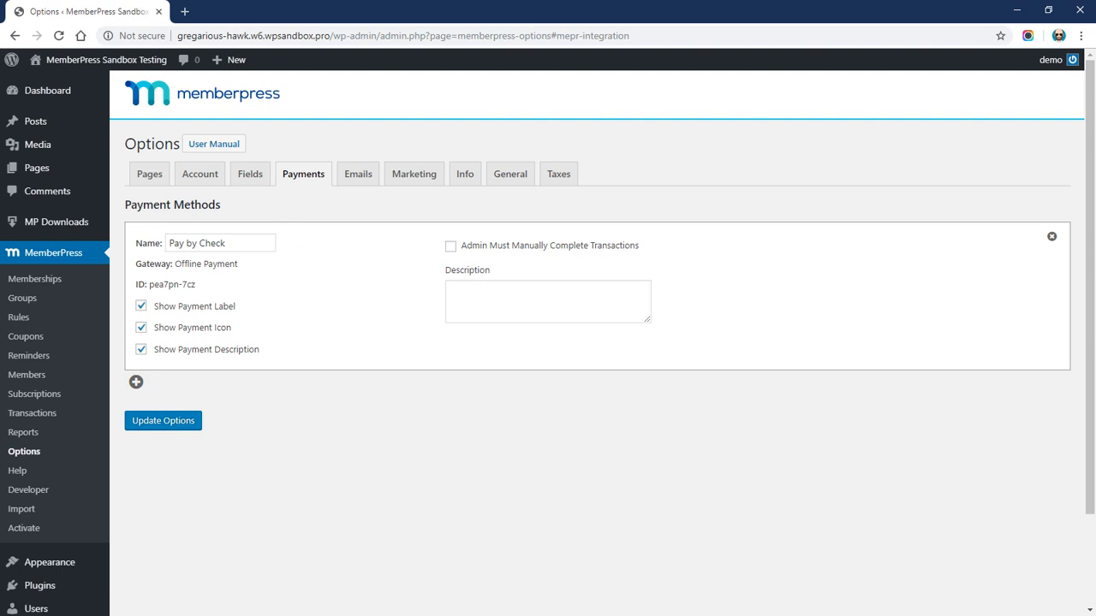
click(135, 383)
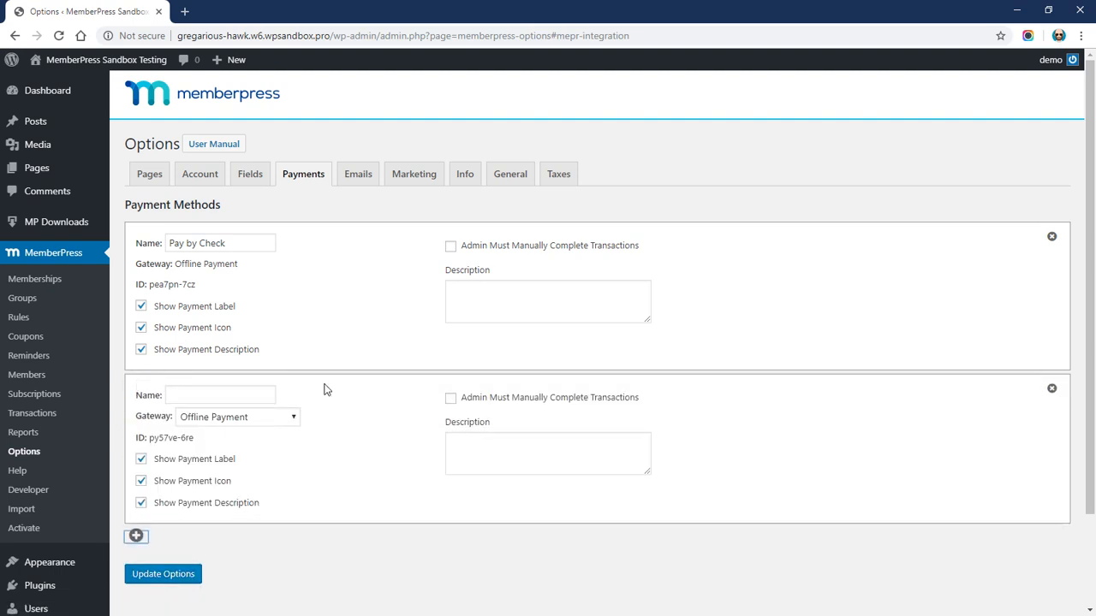
click(268, 419)
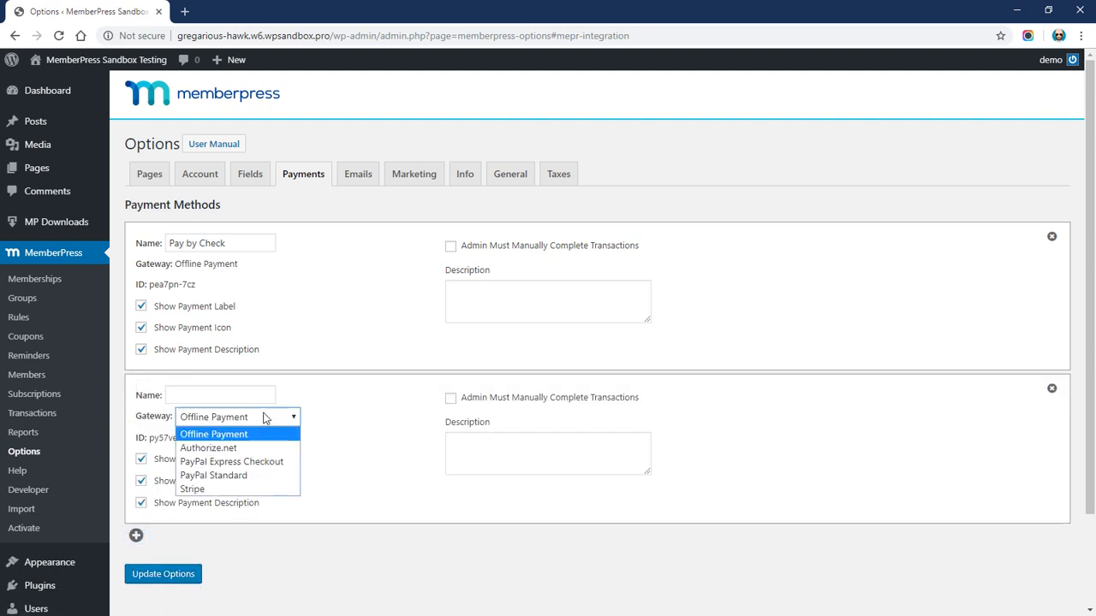
click(249, 478)
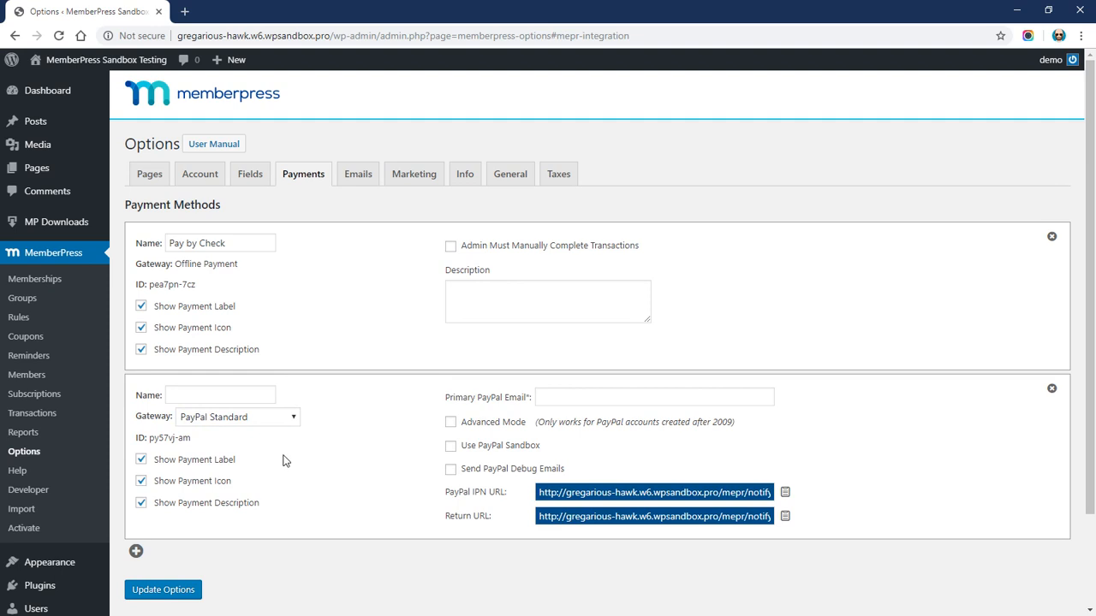
Name the method 'Pay with PayPal' and tick Use PayPal Sandbox
click(220, 395)
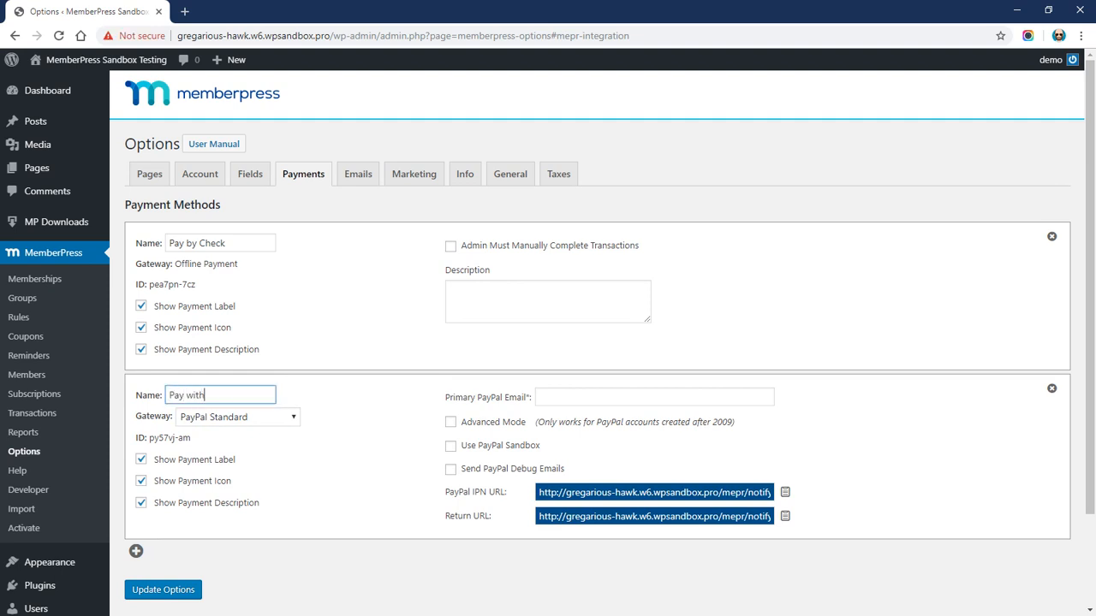
click(389, 443)
drag(462, 445, 541, 452)
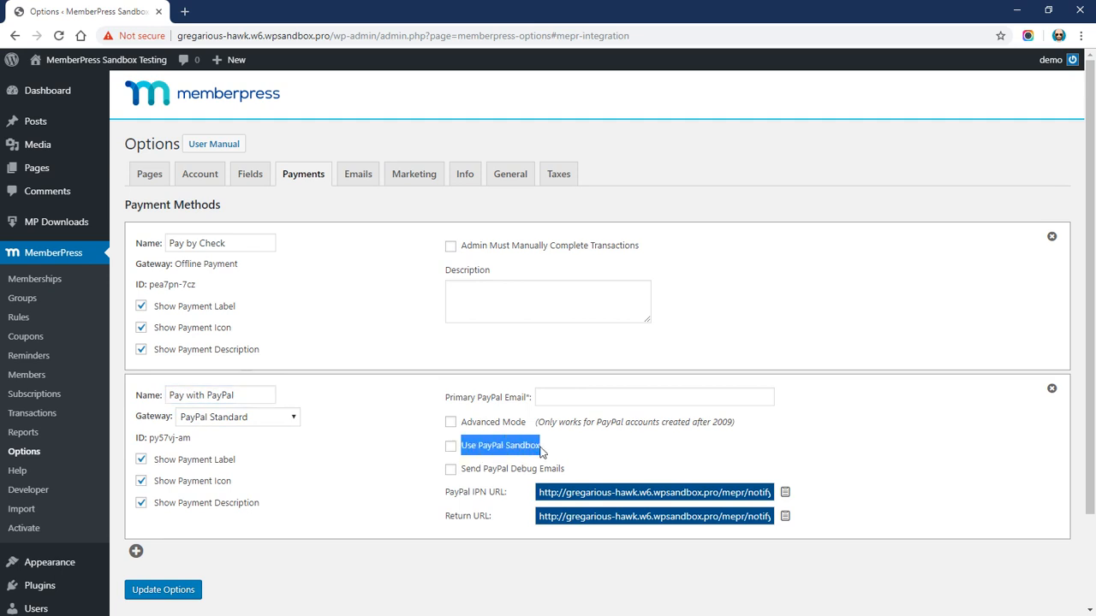
click(421, 454)
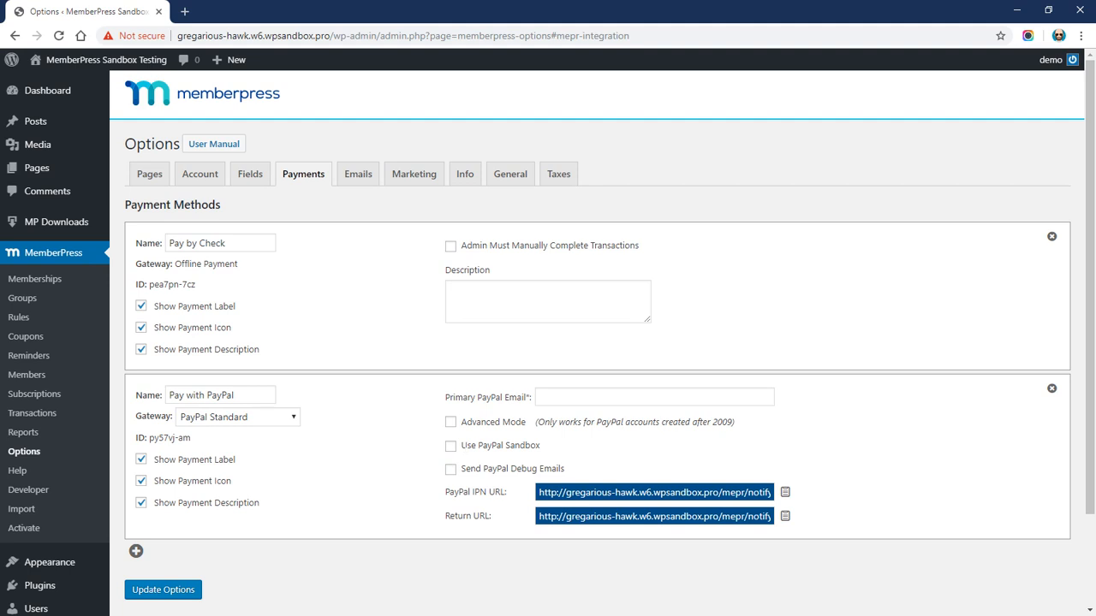
click(451, 447)
In a new incognito window, go to the PayPal Developer site and log into the dashboard
key(ctrl+shift+n)
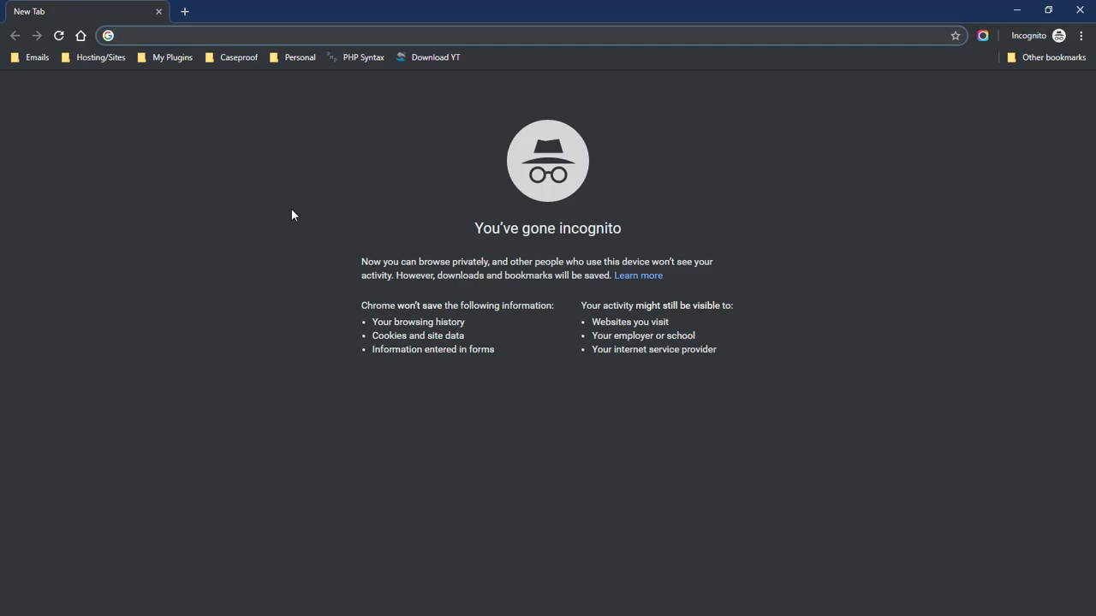
text(devel)
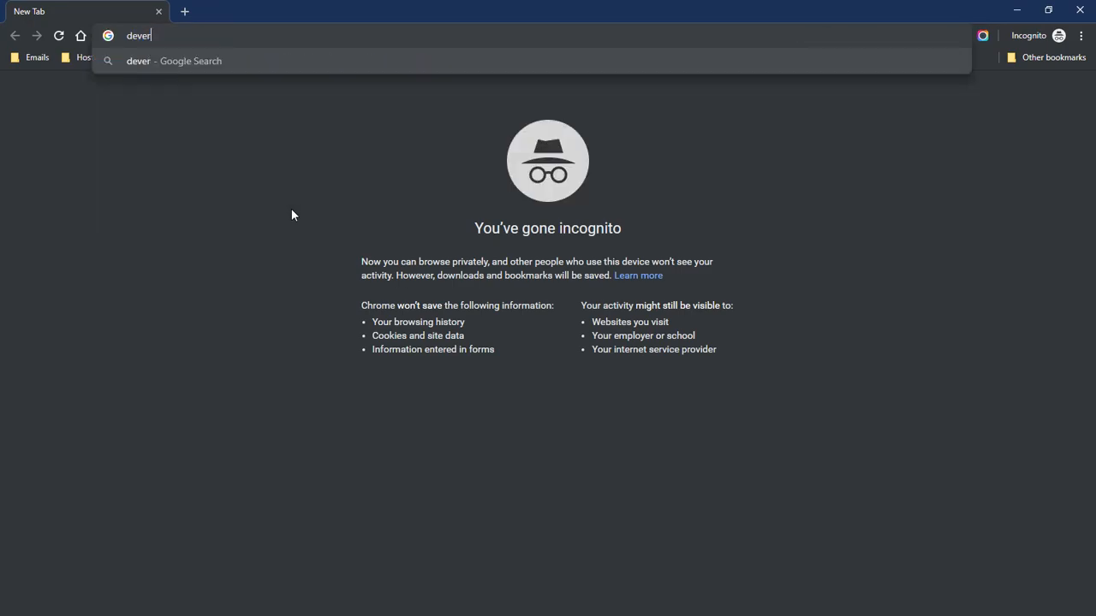
text(oper)
key(Return)
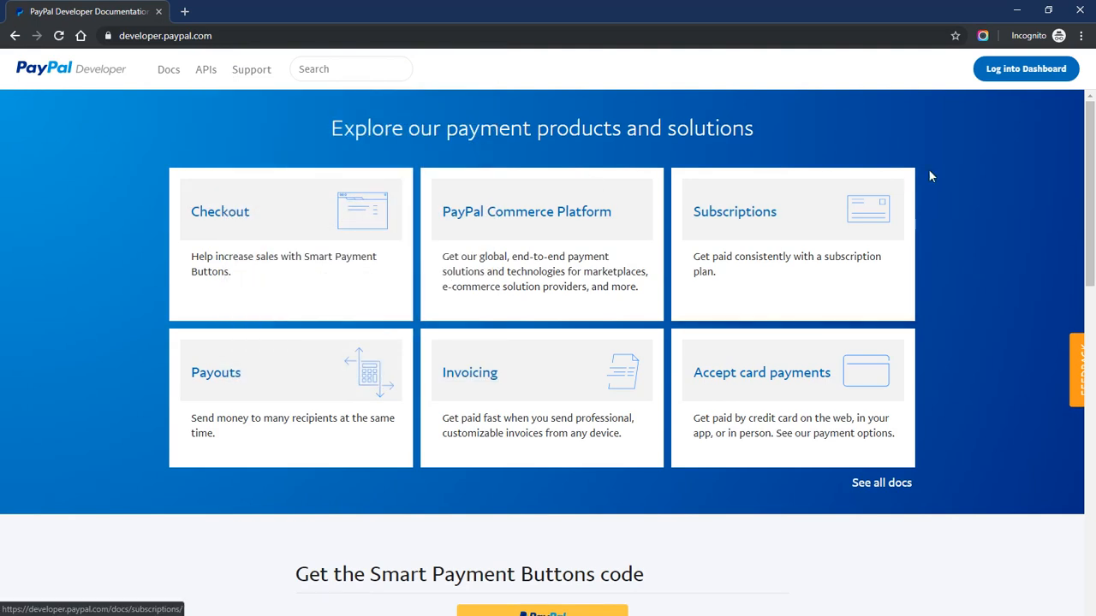
click(1026, 70)
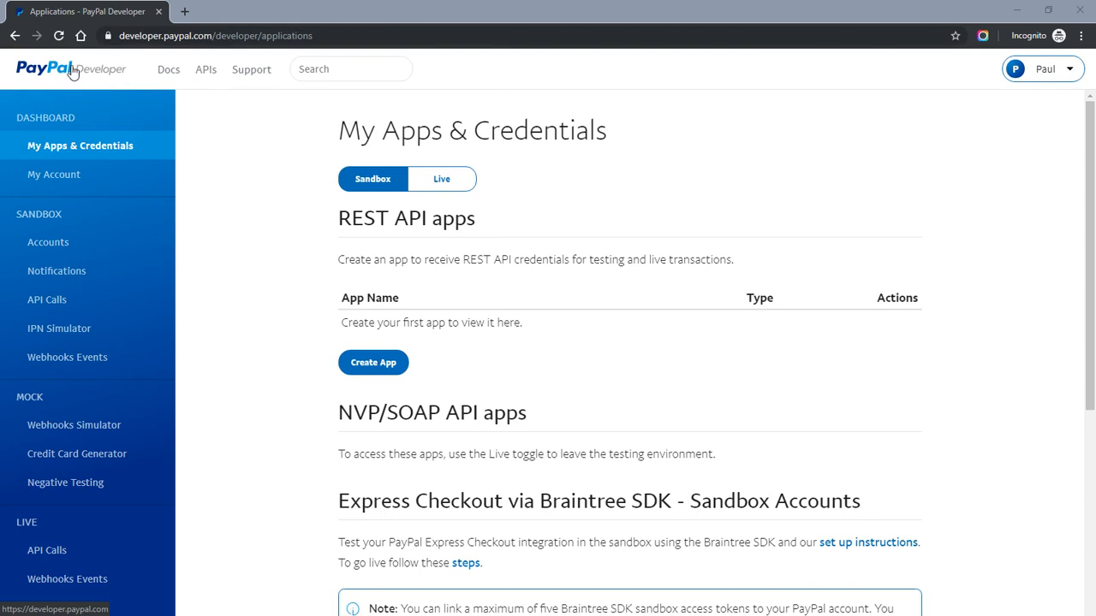
Under Sandbox Accounts, create a Business (Merchant Account) test account in the United States
click(22, 215)
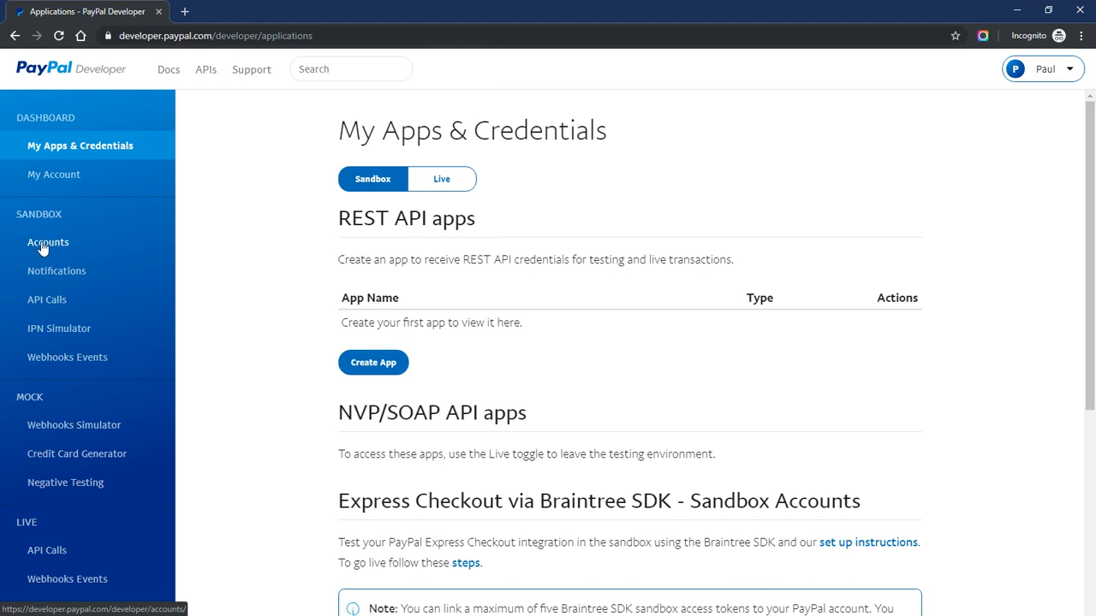
click(43, 247)
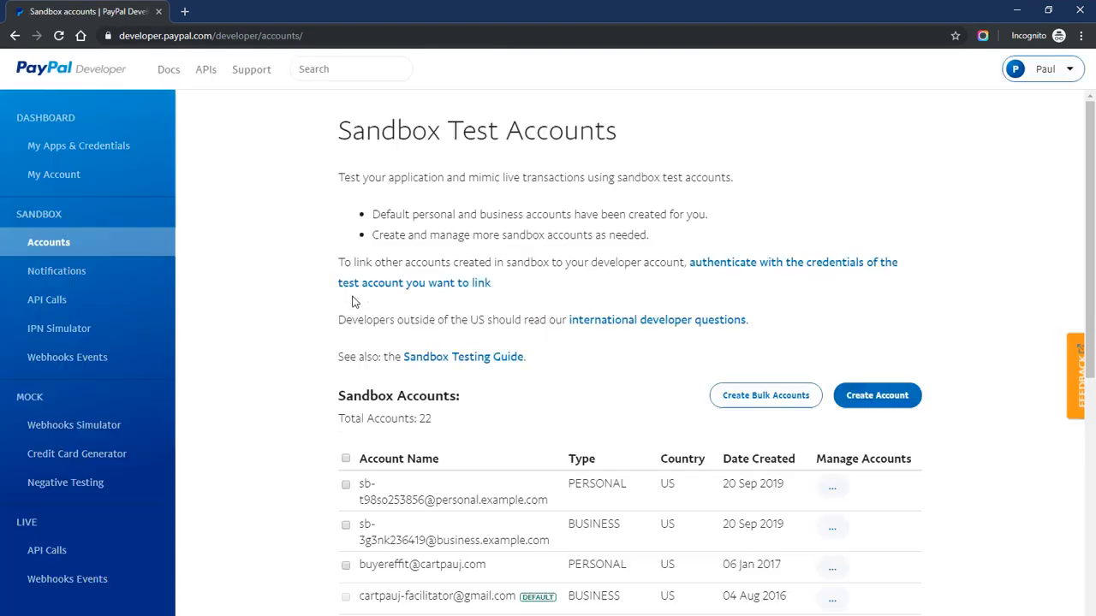
scroll(318, 330, down, 5)
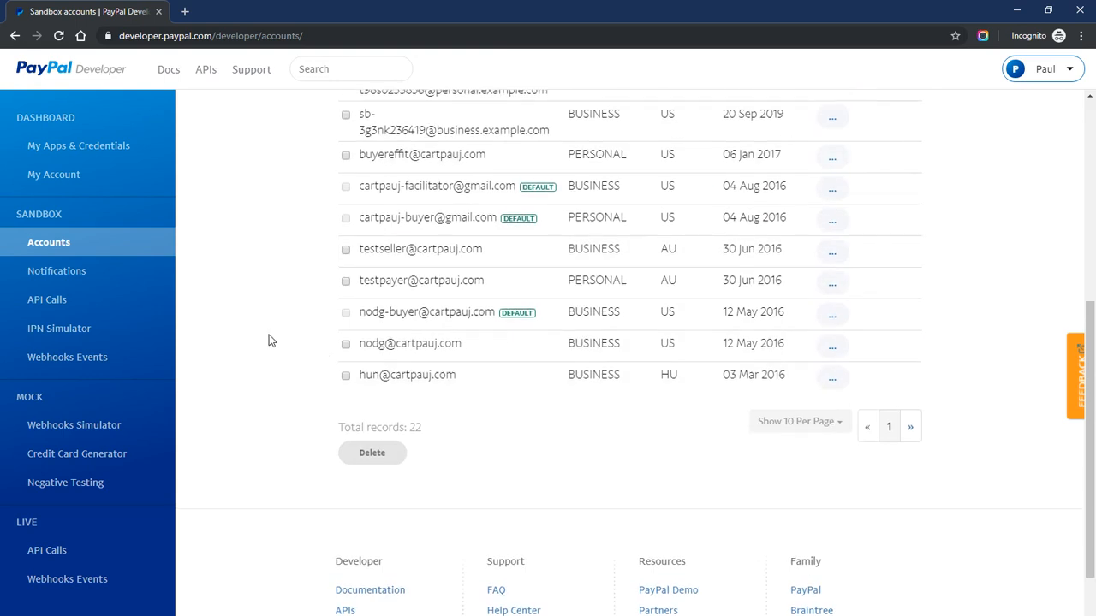
scroll(268, 341, up, 5)
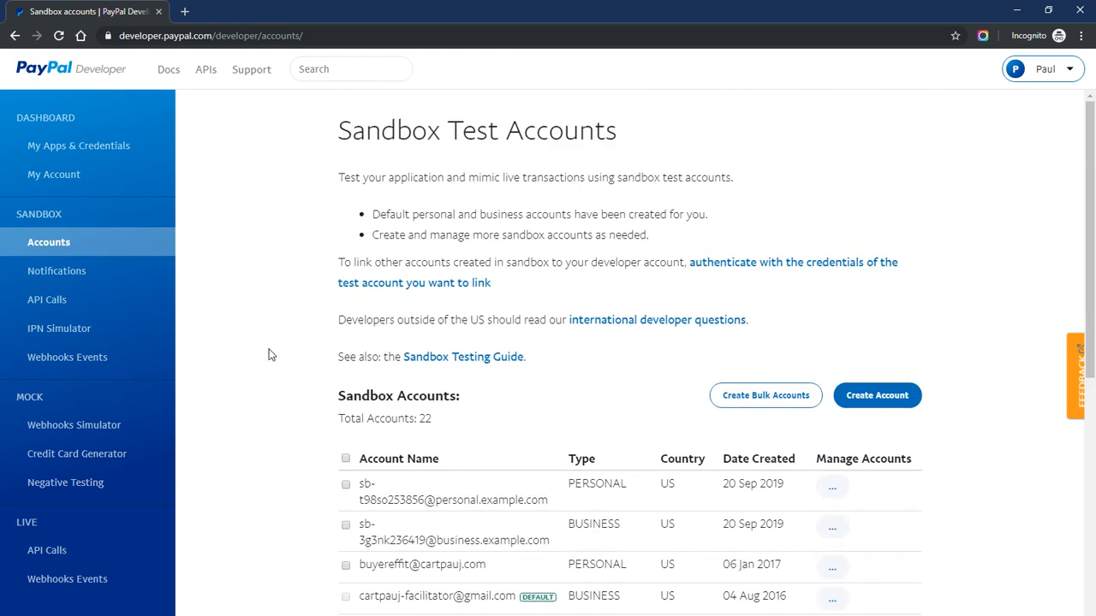
click(865, 399)
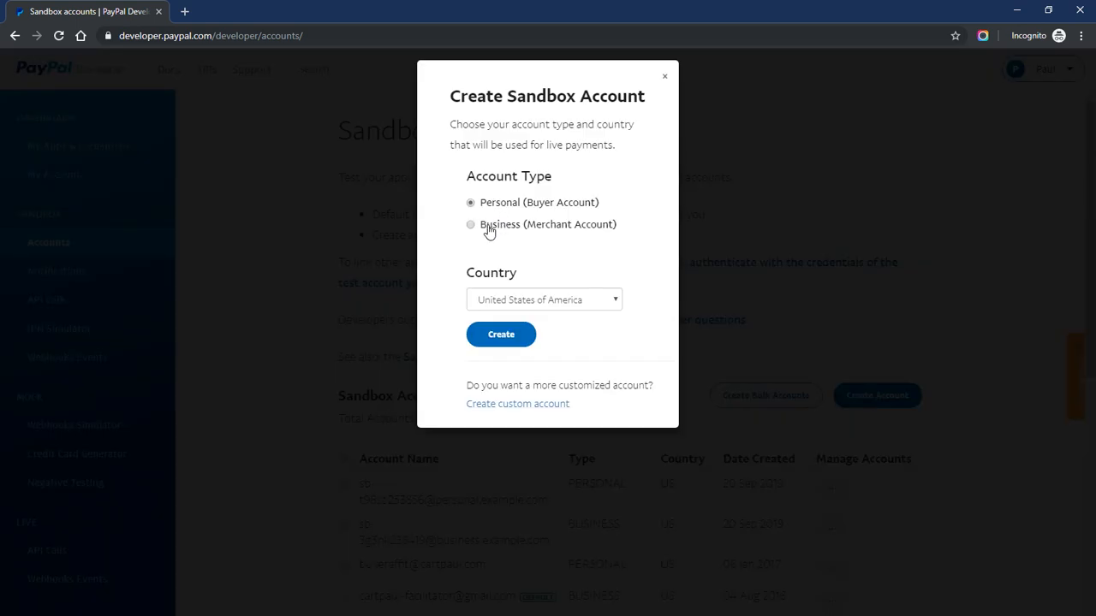
click(486, 227)
click(501, 335)
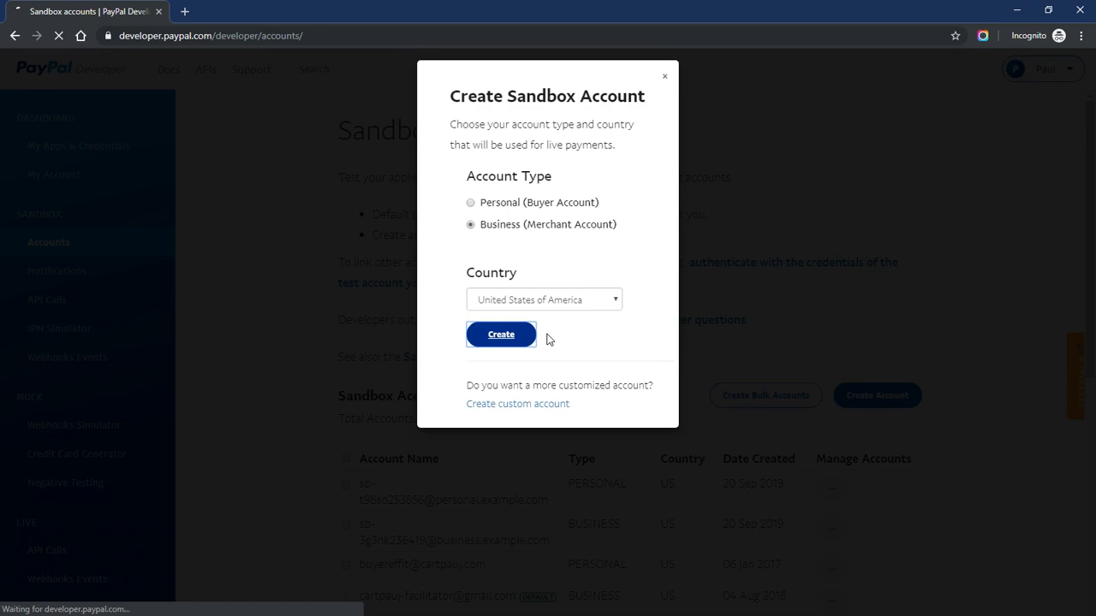
scroll(313, 328, down, 1)
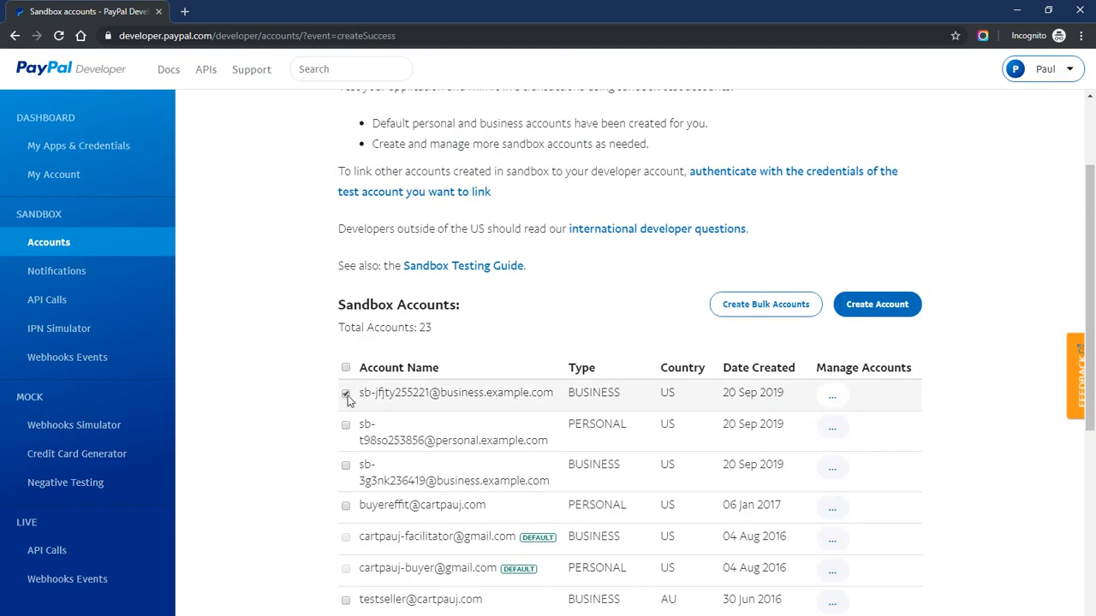
View the new business account's details showing its email ID and system generated password
click(832, 395)
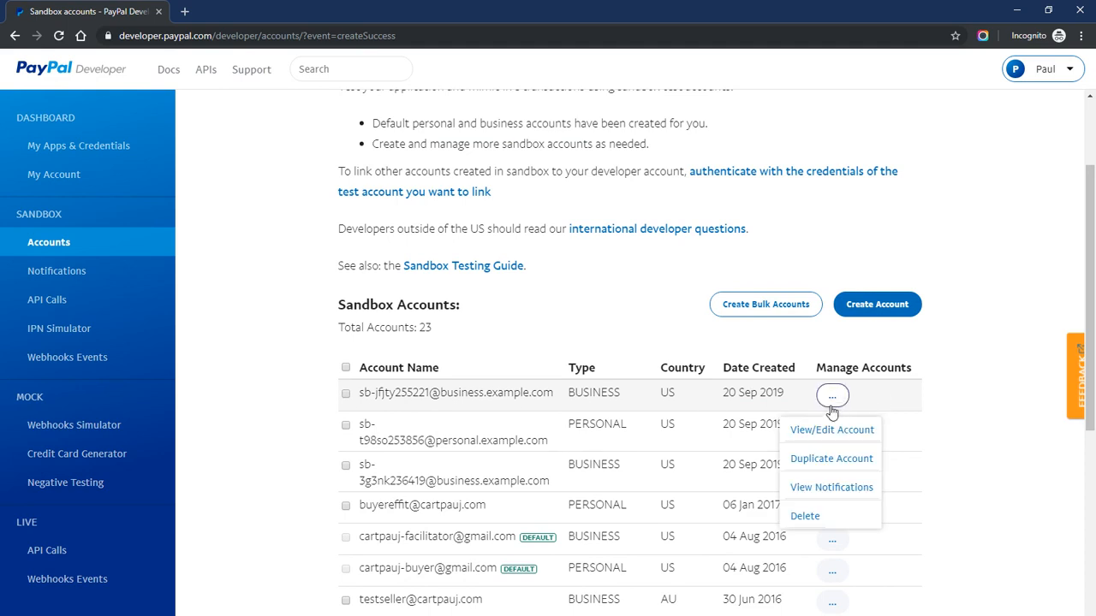
click(832, 430)
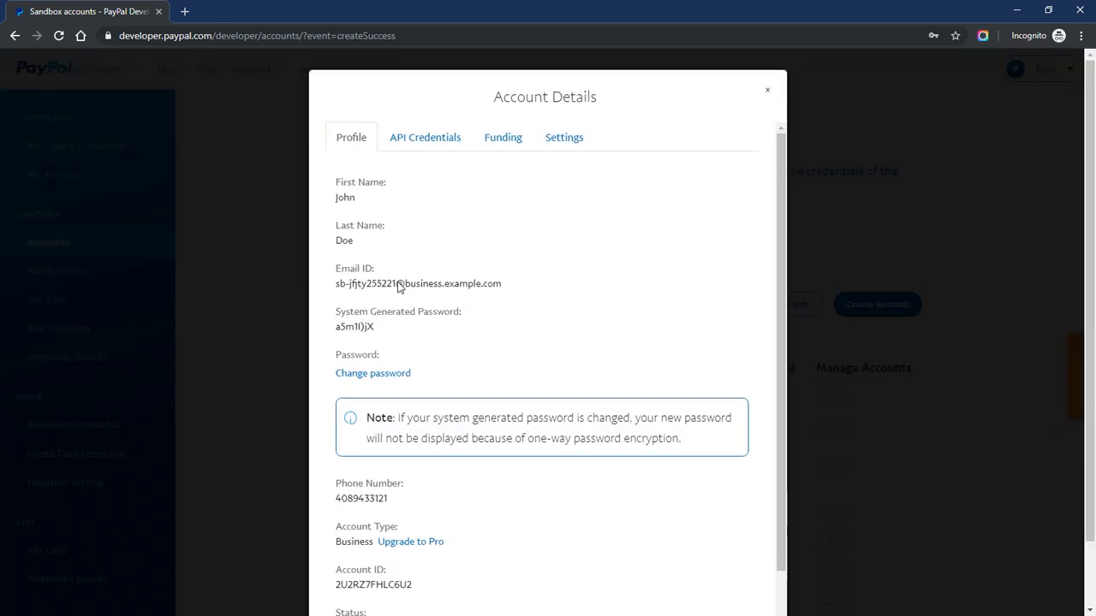
drag(336, 284, 502, 294)
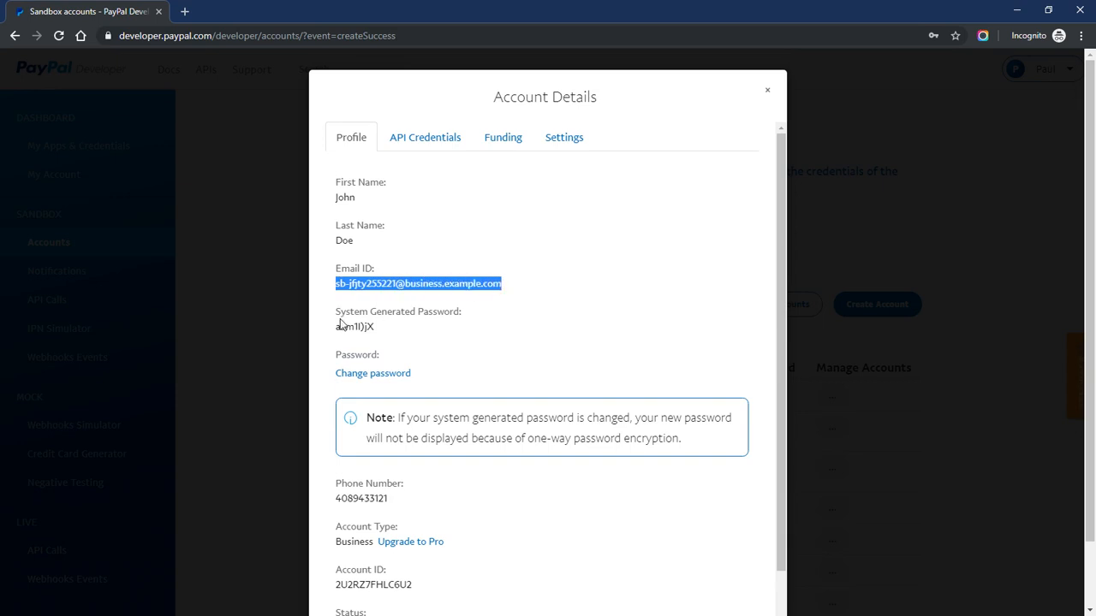
drag(338, 327, 377, 330)
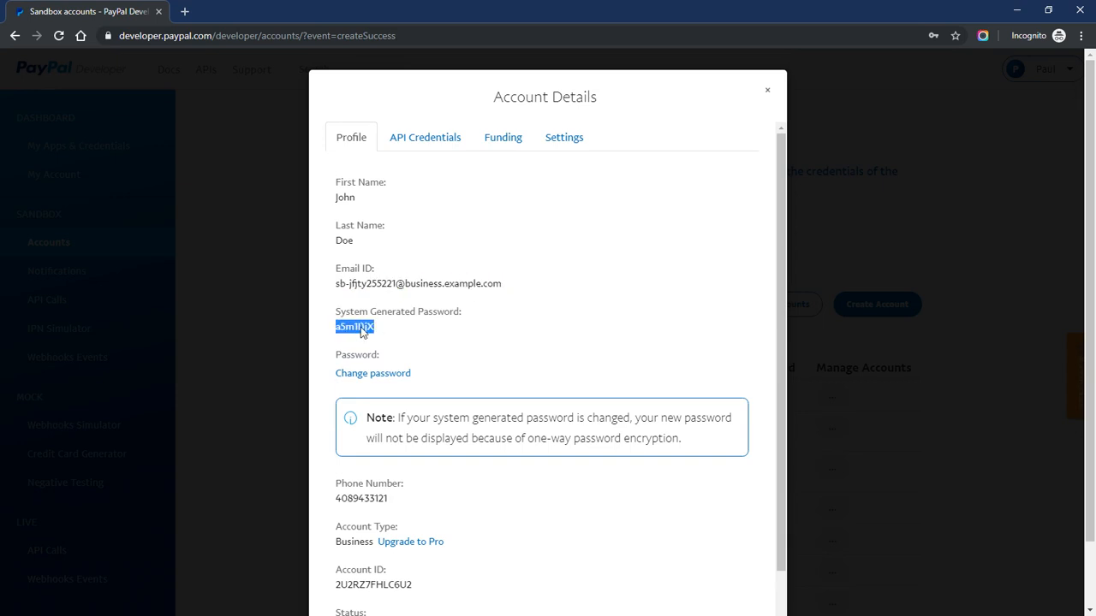
drag(337, 283, 503, 291)
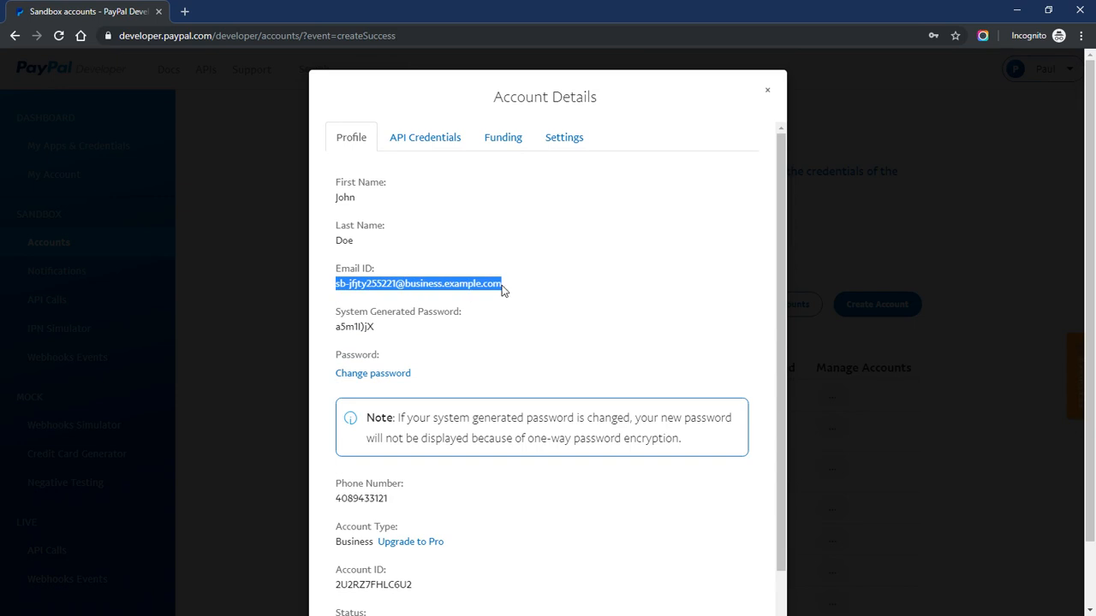
drag(337, 328, 406, 331)
click(405, 331)
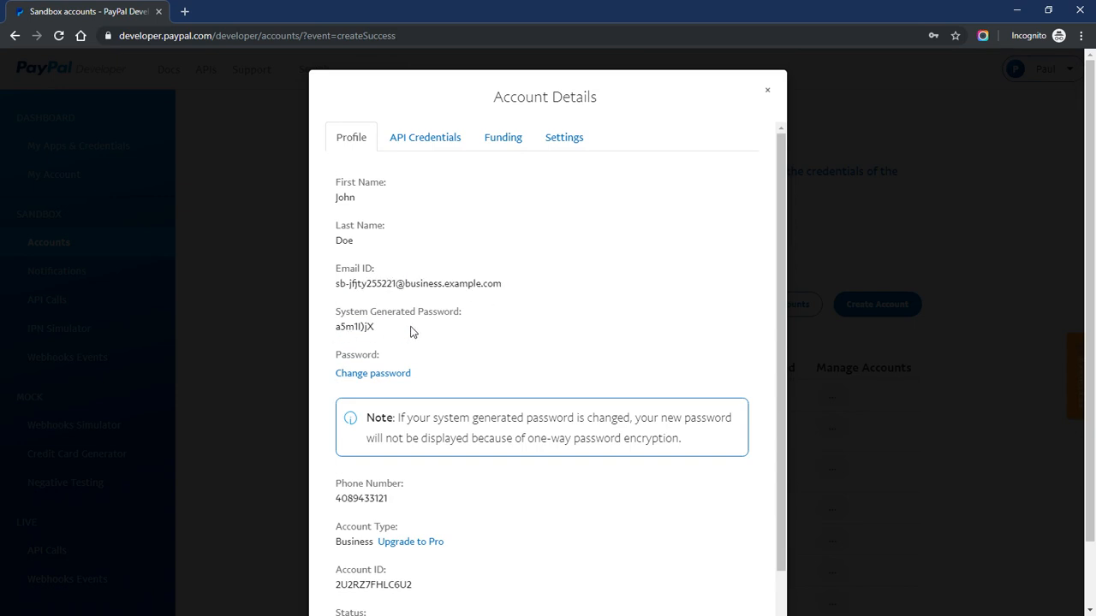
Load sandbox.paypal in a new tab and clear the login email field
click(185, 12)
text(sand)
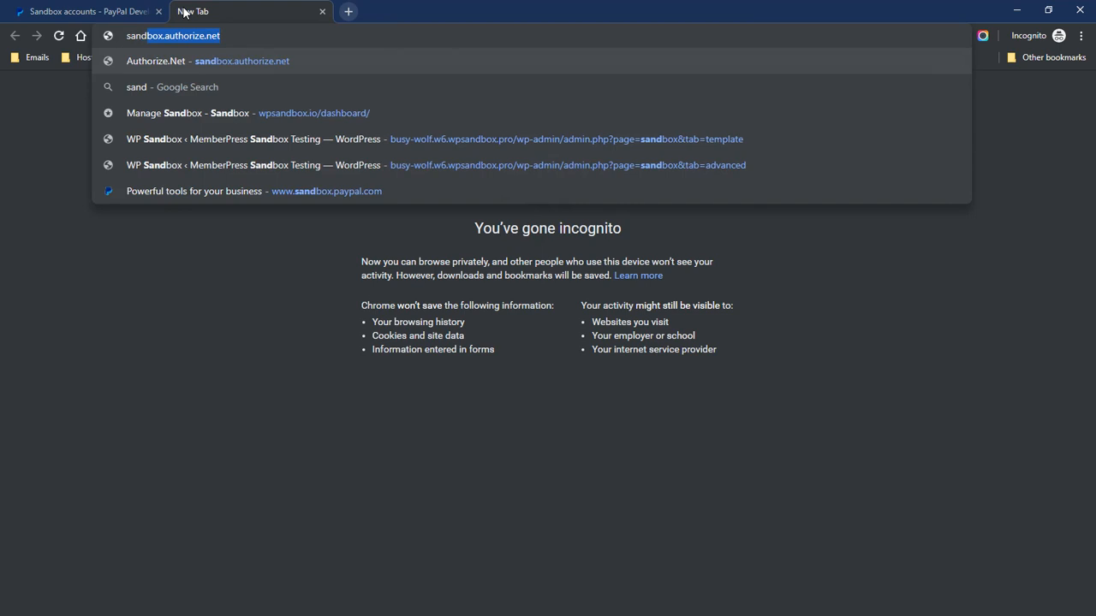
text(box.paypal.com)
key(Return)
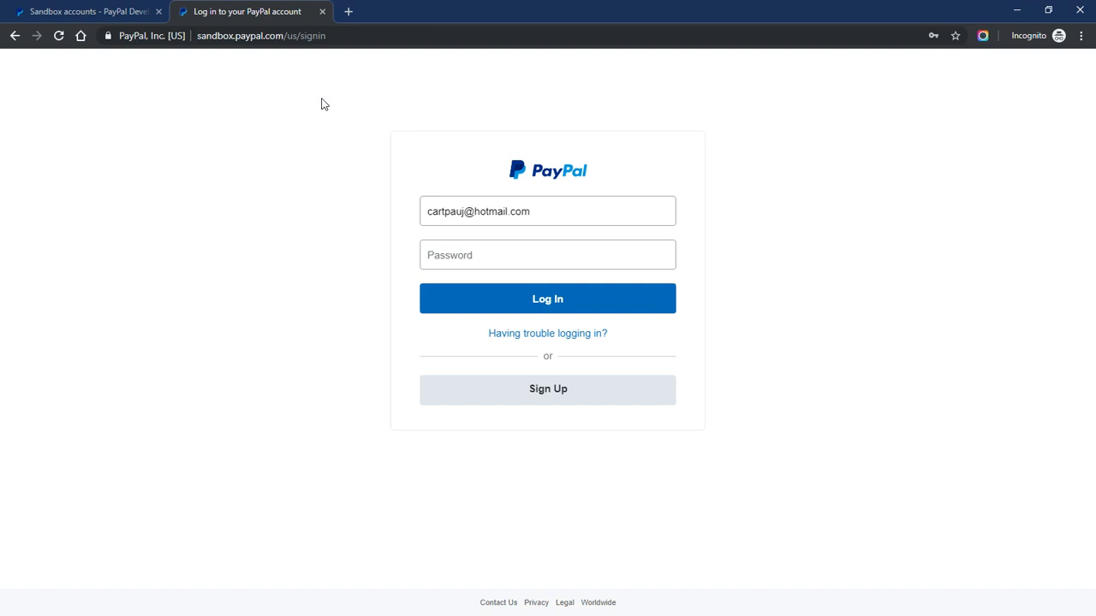
triple_click(443, 212)
key(BackSpace)
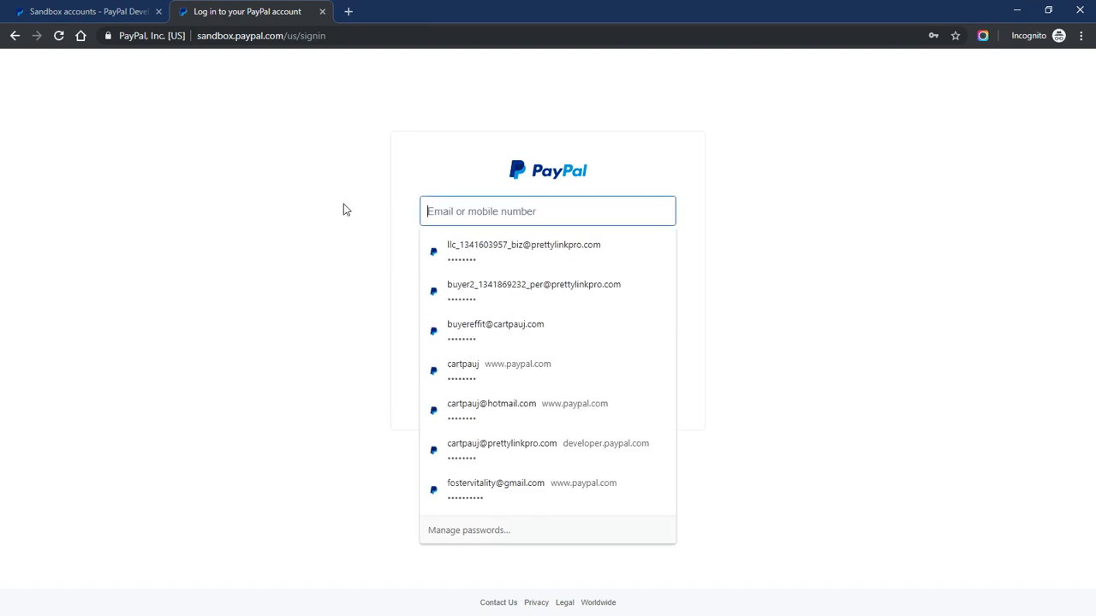
click(343, 204)
Paste the account's email and generated password into the sandbox login and log in
click(75, 10)
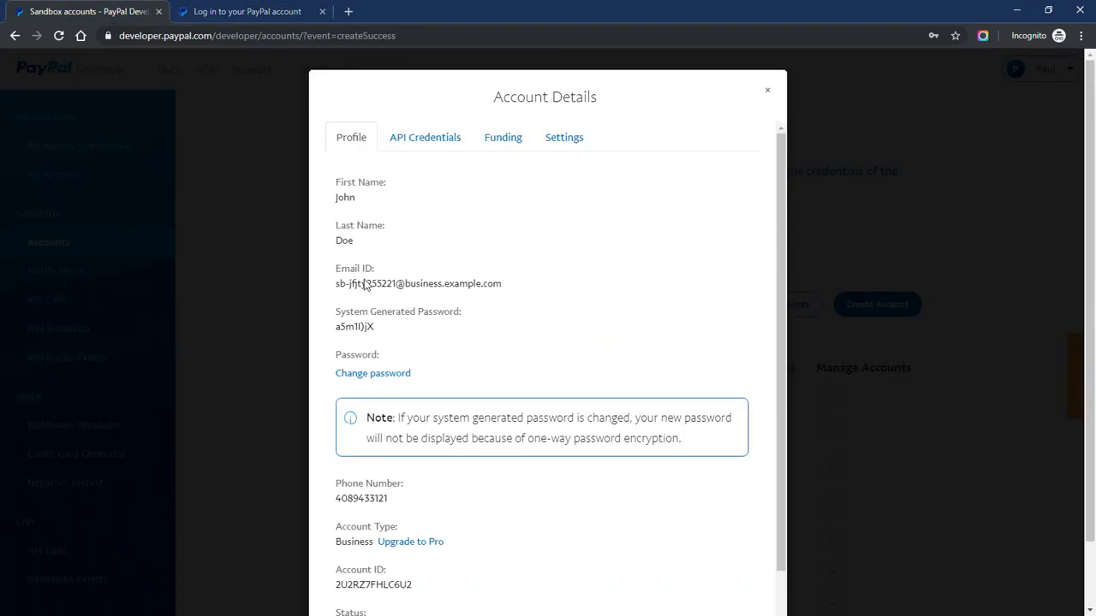
drag(339, 291, 503, 295)
key(ctrl+c)
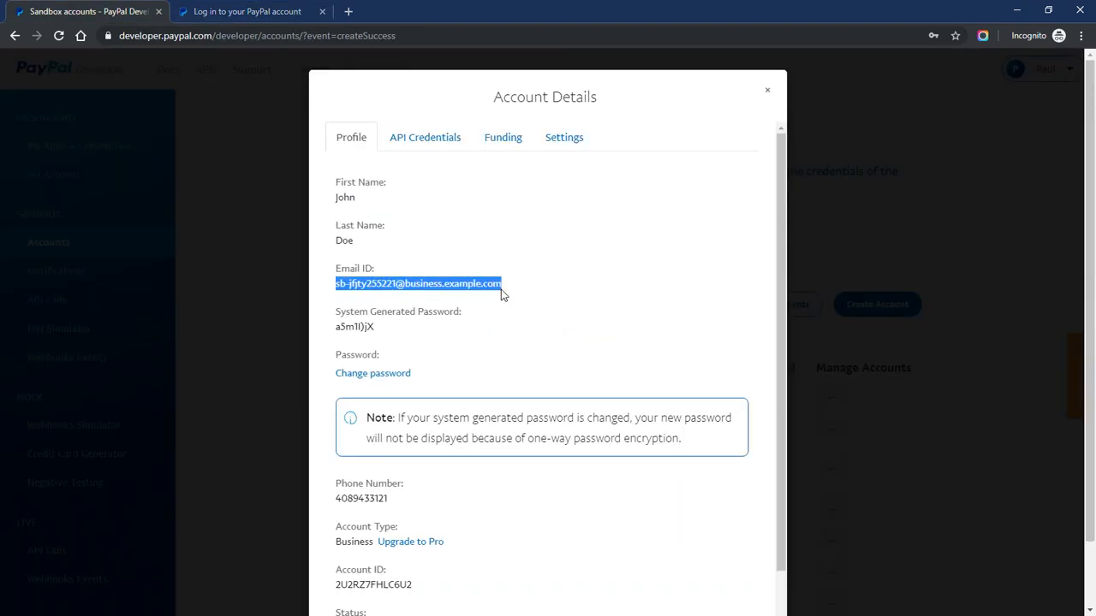
click(231, 12)
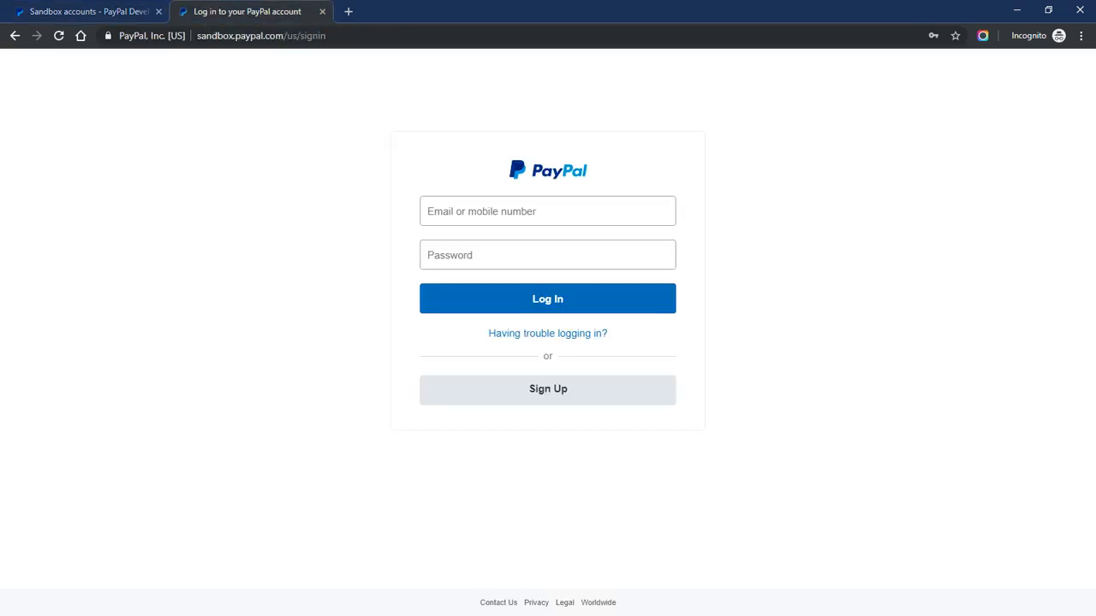
key(ctrl+v)
click(85, 11)
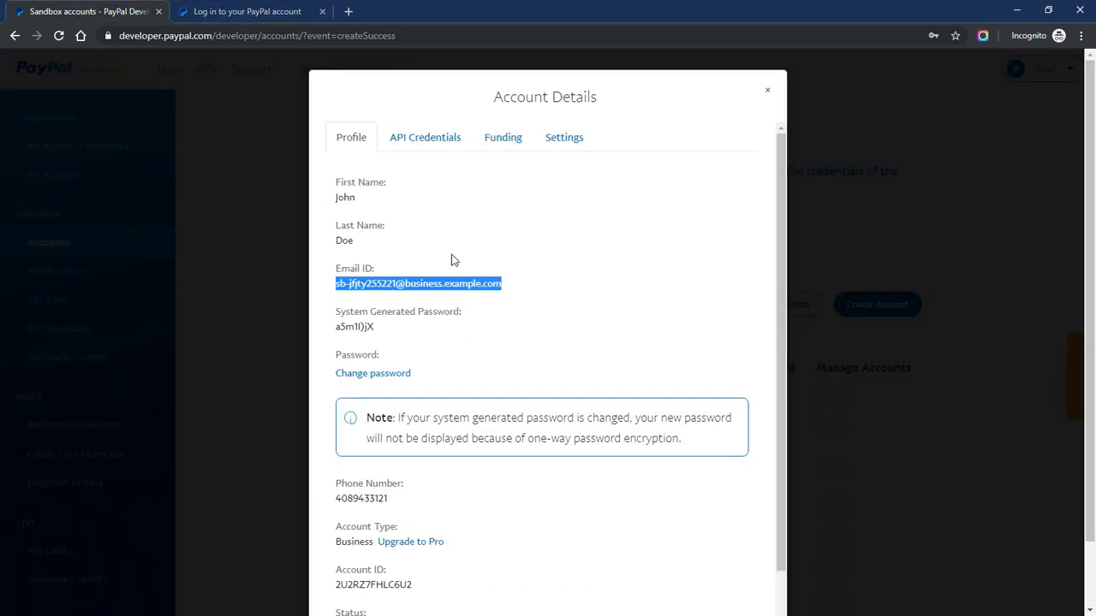
click(339, 333)
drag(337, 326, 378, 328)
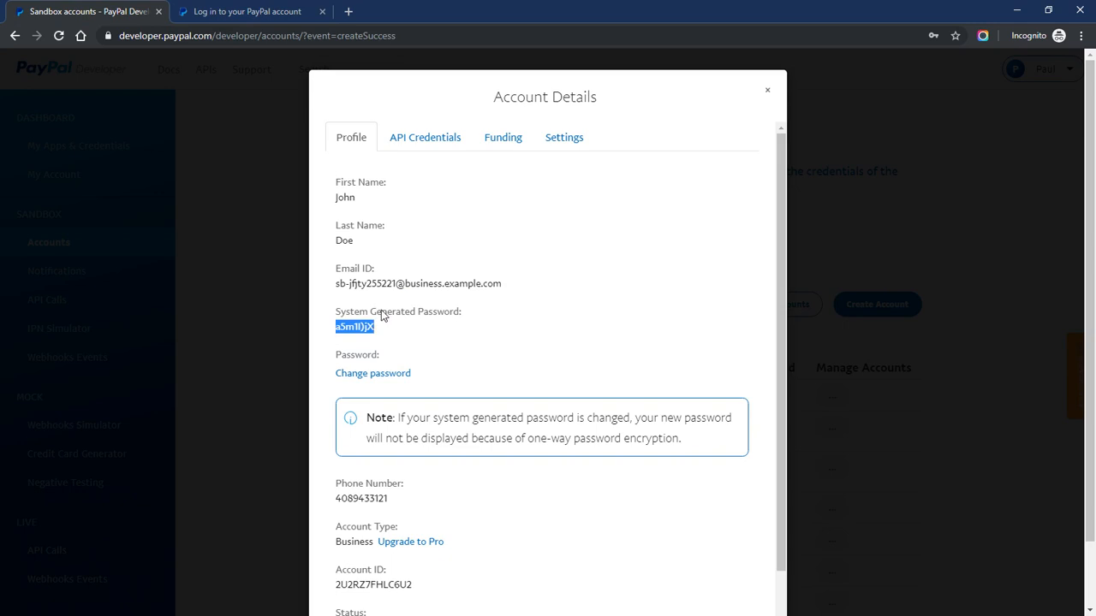
click(232, 12)
click(480, 255)
key(ctrl+v)
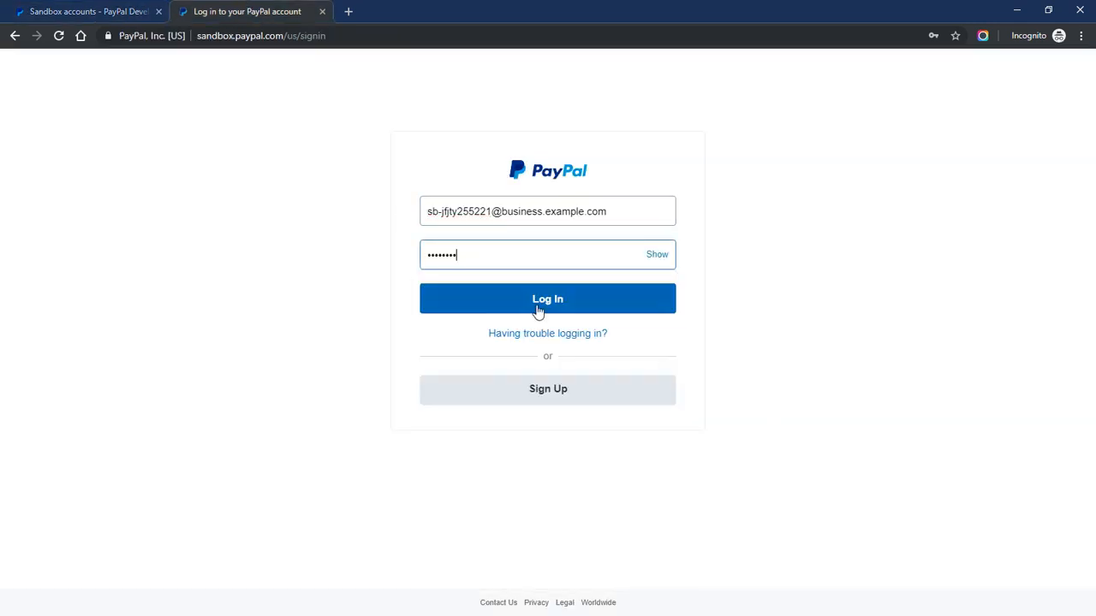
click(542, 301)
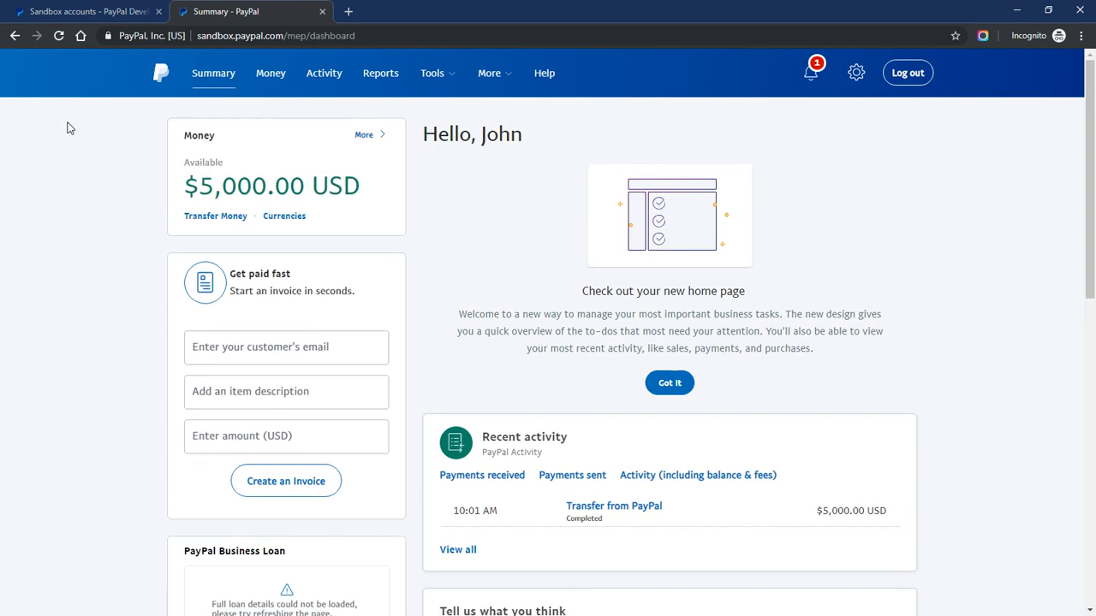
Highlight the sandbox web address and the account's email and generated password
drag(233, 36, 274, 39)
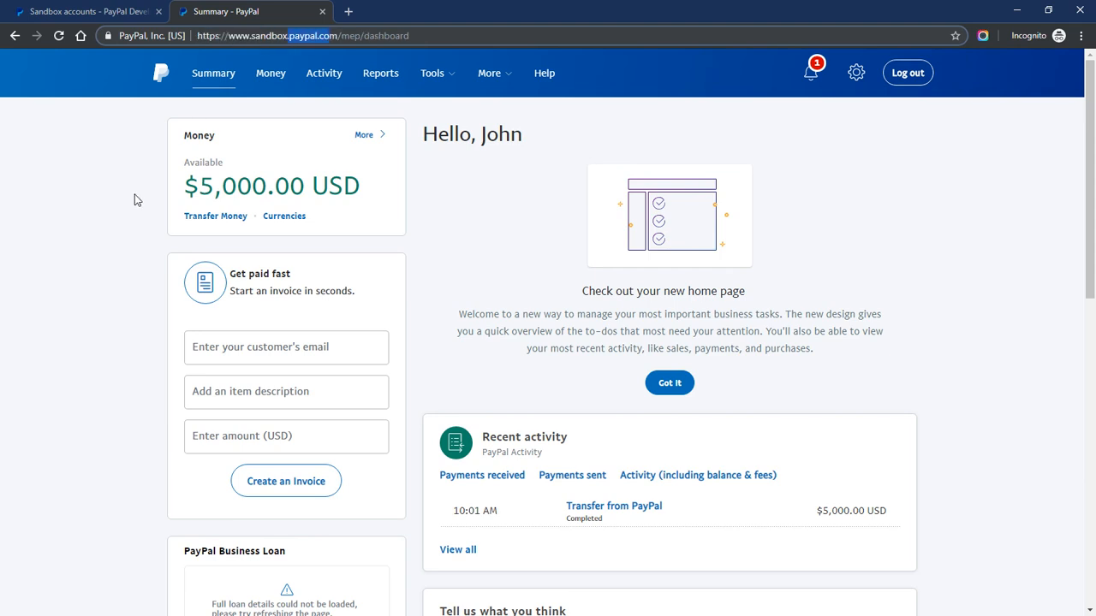
click(136, 199)
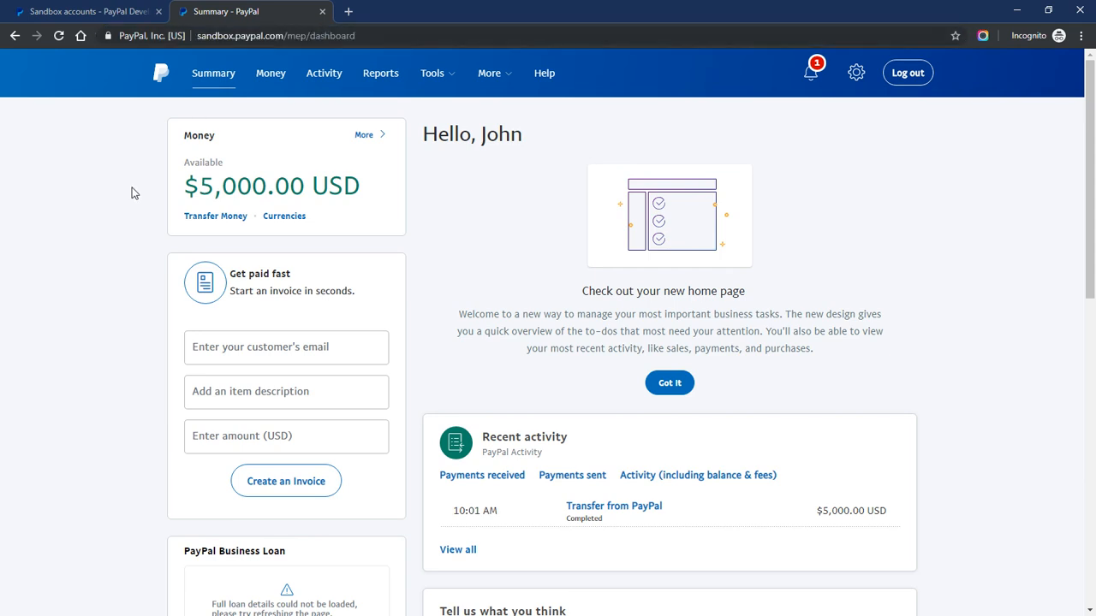
click(114, 12)
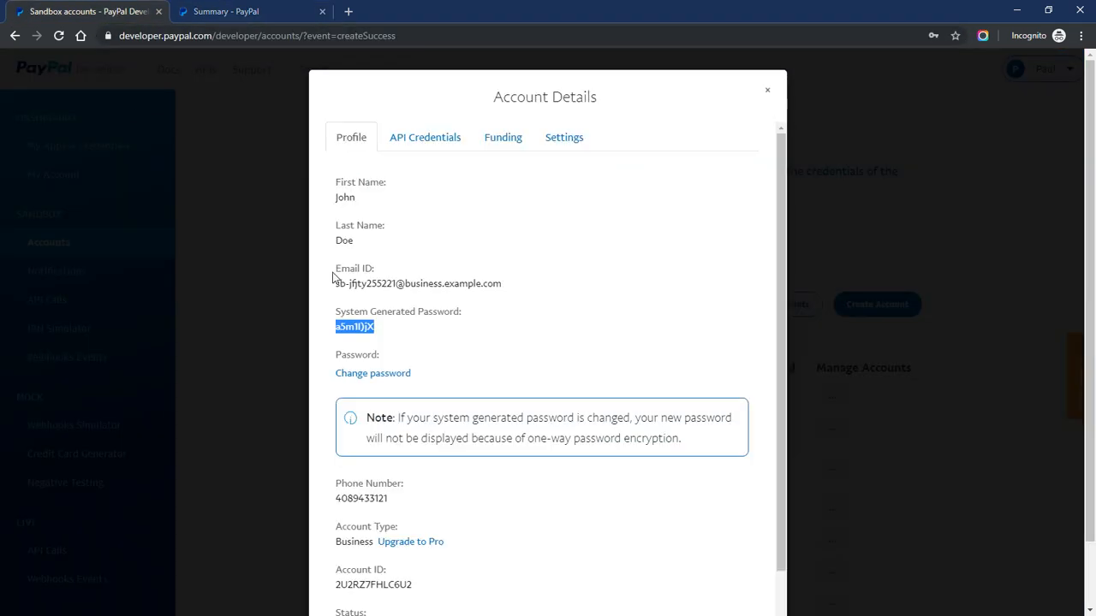
drag(337, 283, 497, 289)
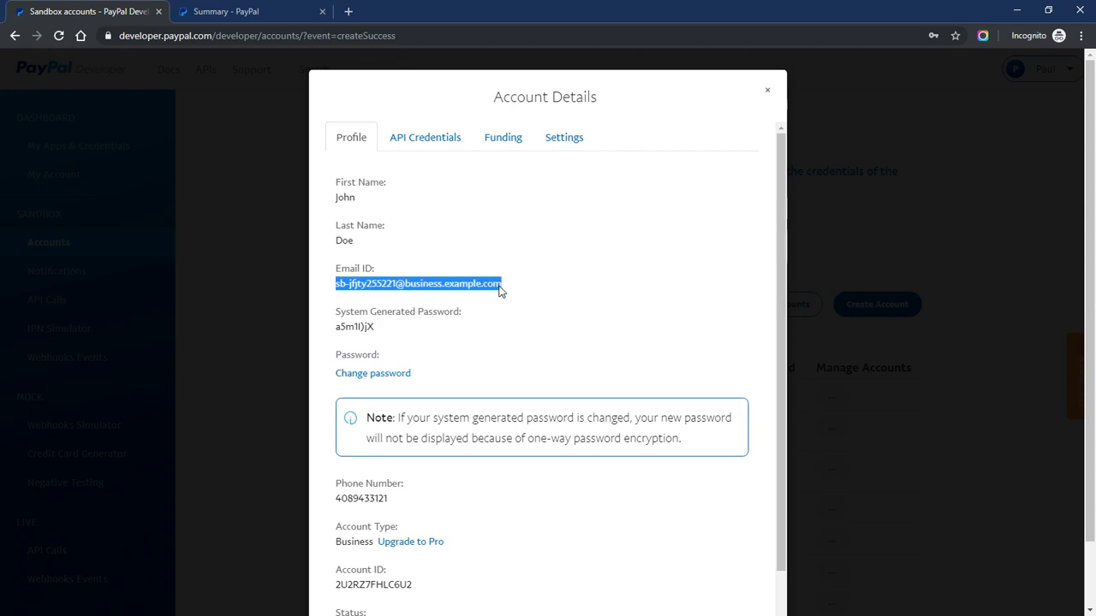
drag(338, 327, 385, 328)
click(360, 328)
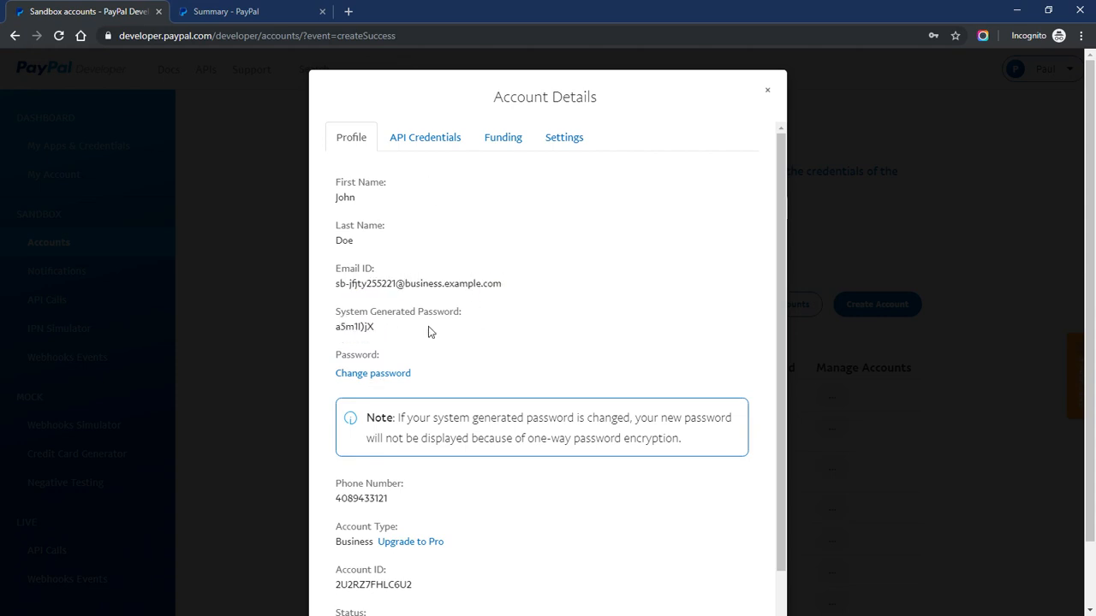
click(216, 14)
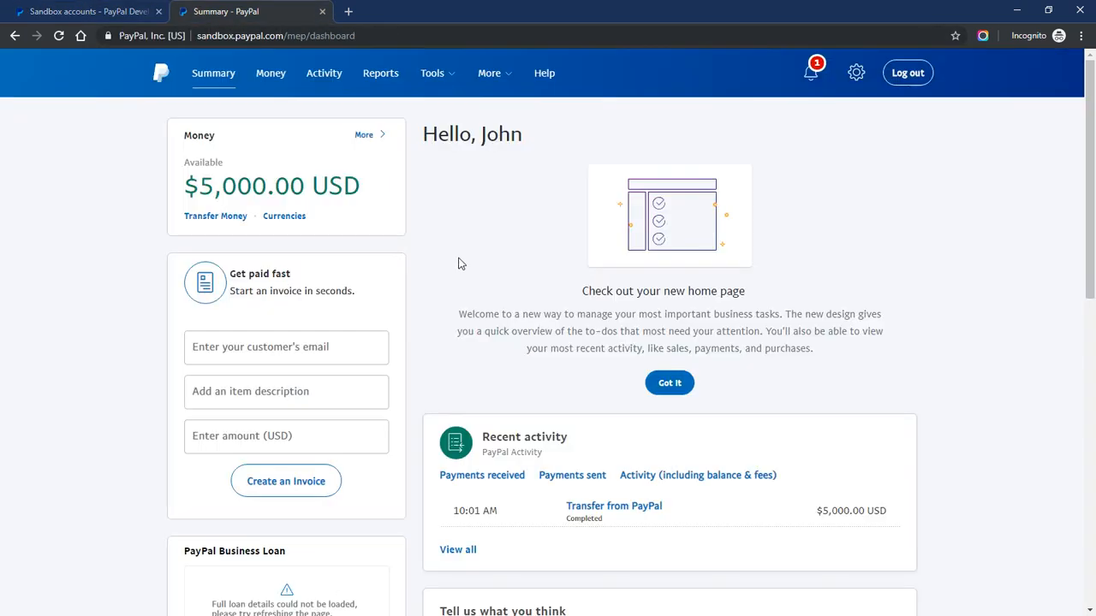
Go to Account Settings and open Website payments under Products & Services
click(856, 76)
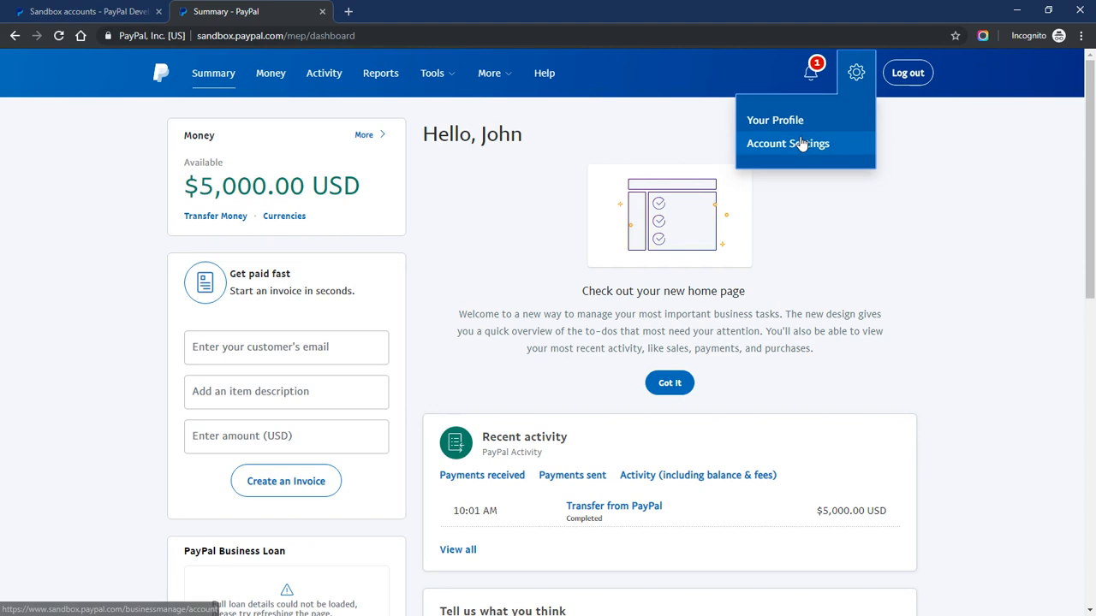
click(767, 146)
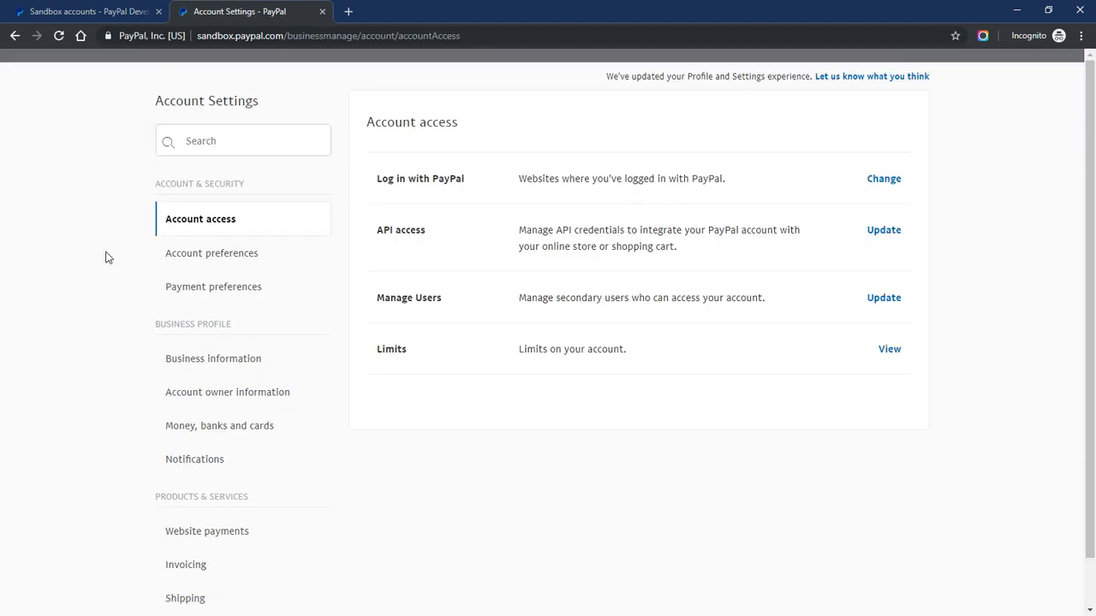
scroll(103, 256, down, 2)
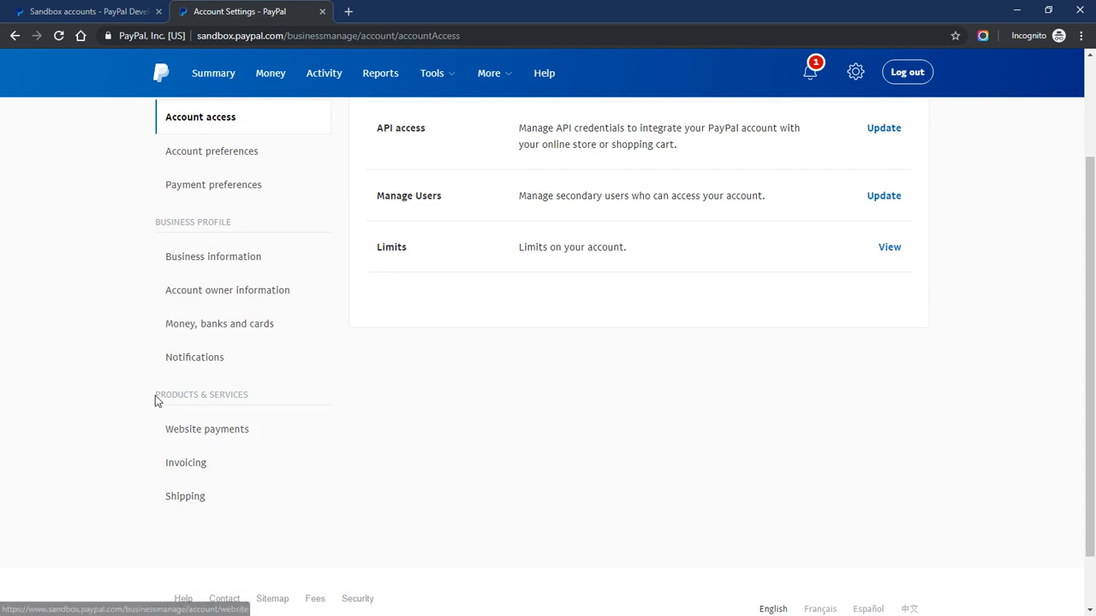
drag(156, 398, 248, 399)
click(215, 442)
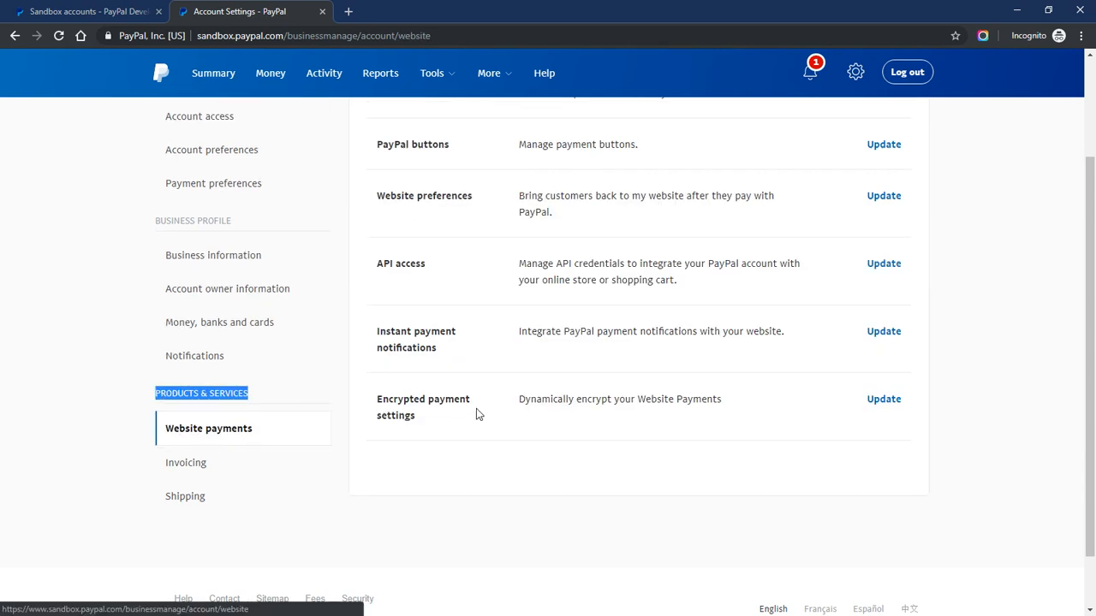
scroll(478, 381, up, 1)
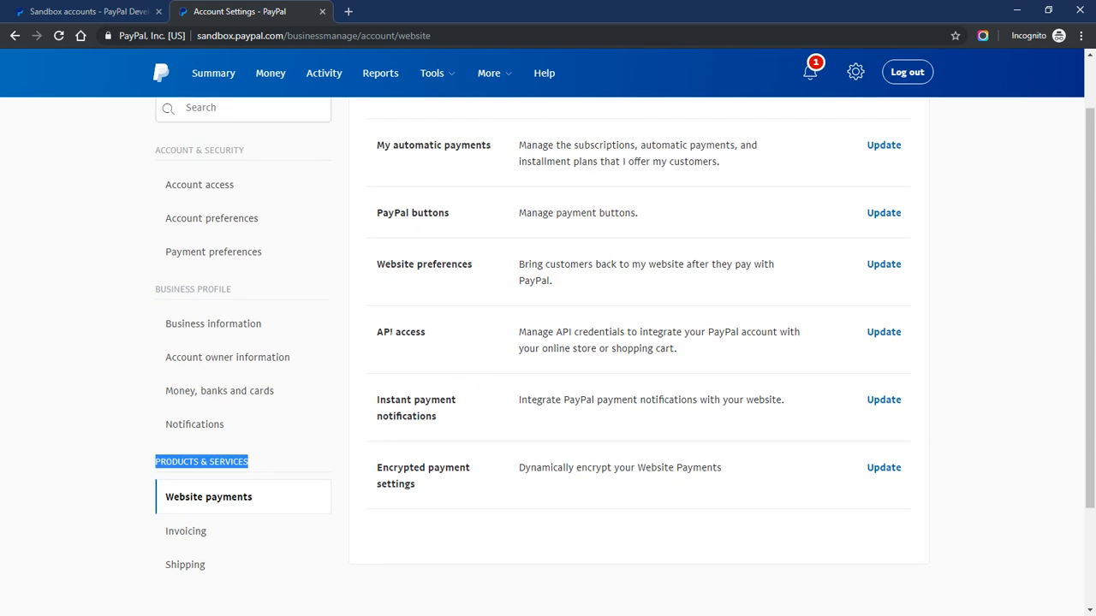
drag(377, 332, 436, 337)
click(446, 341)
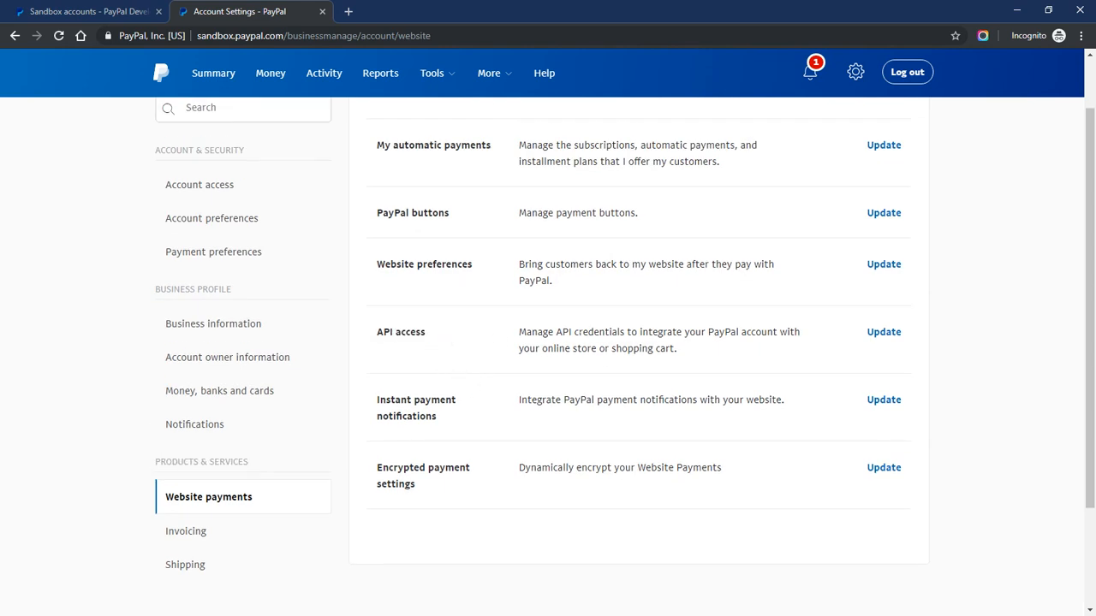
Update API access and choose to manage the NVP/SOAP classic API credentials
click(880, 340)
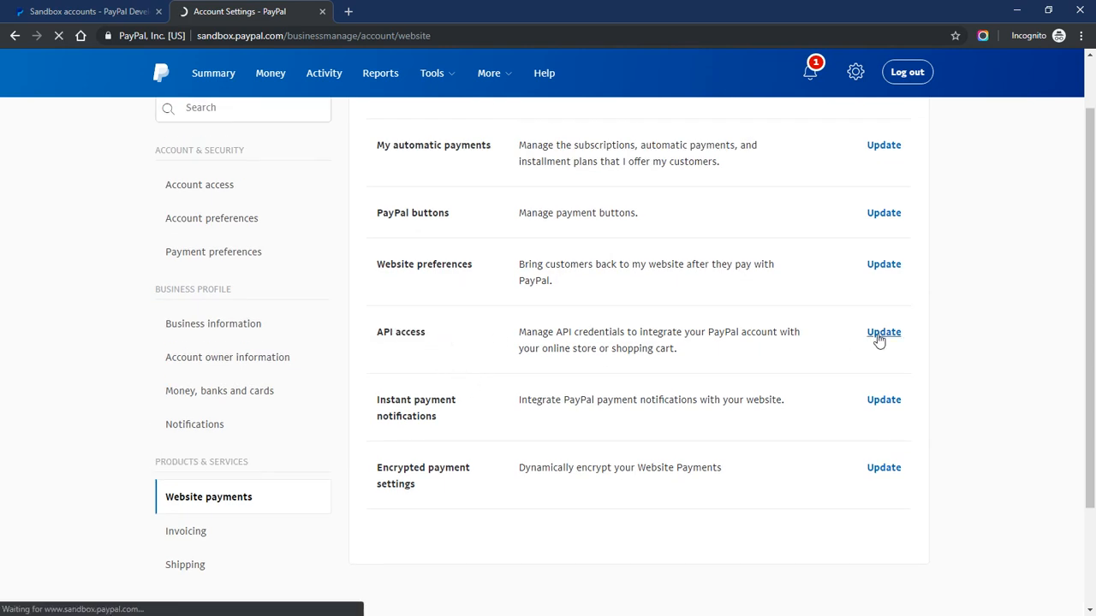
scroll(505, 374, down, 6)
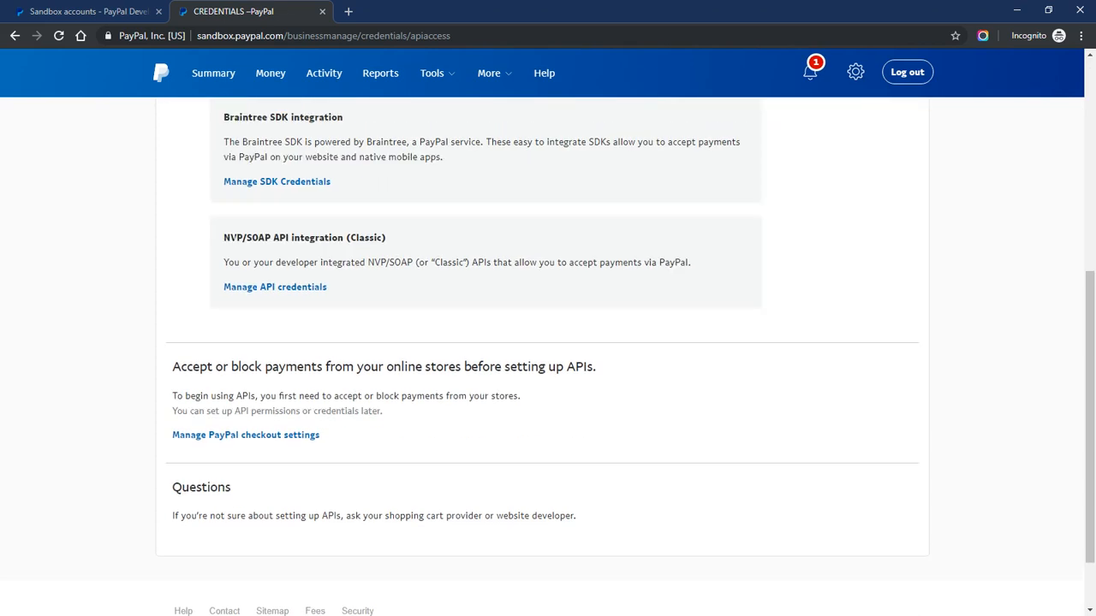
drag(223, 237, 272, 237)
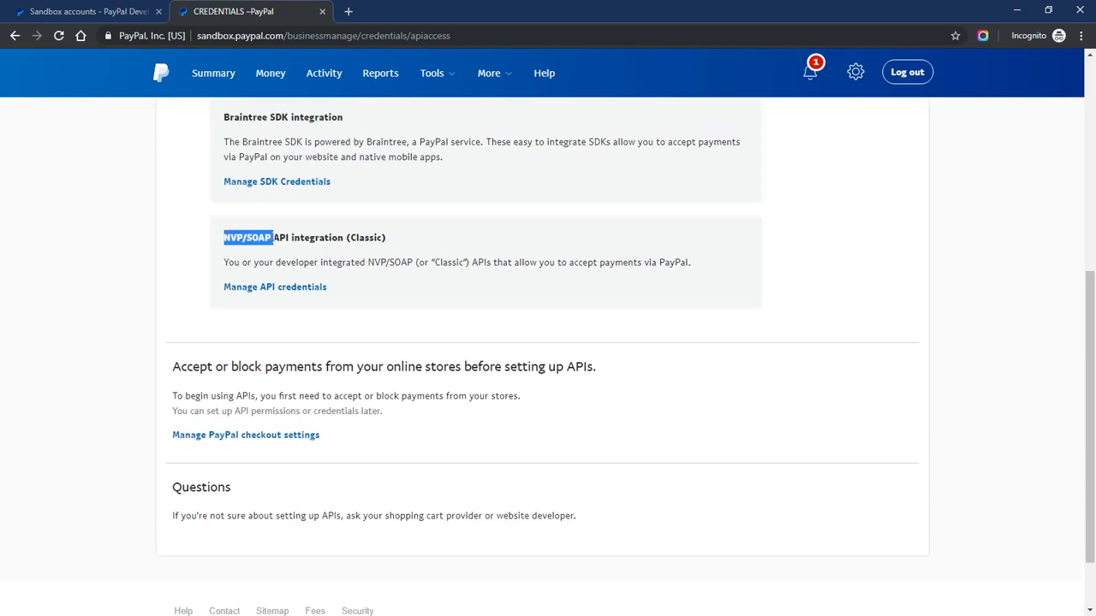
drag(334, 293, 276, 295)
click(277, 296)
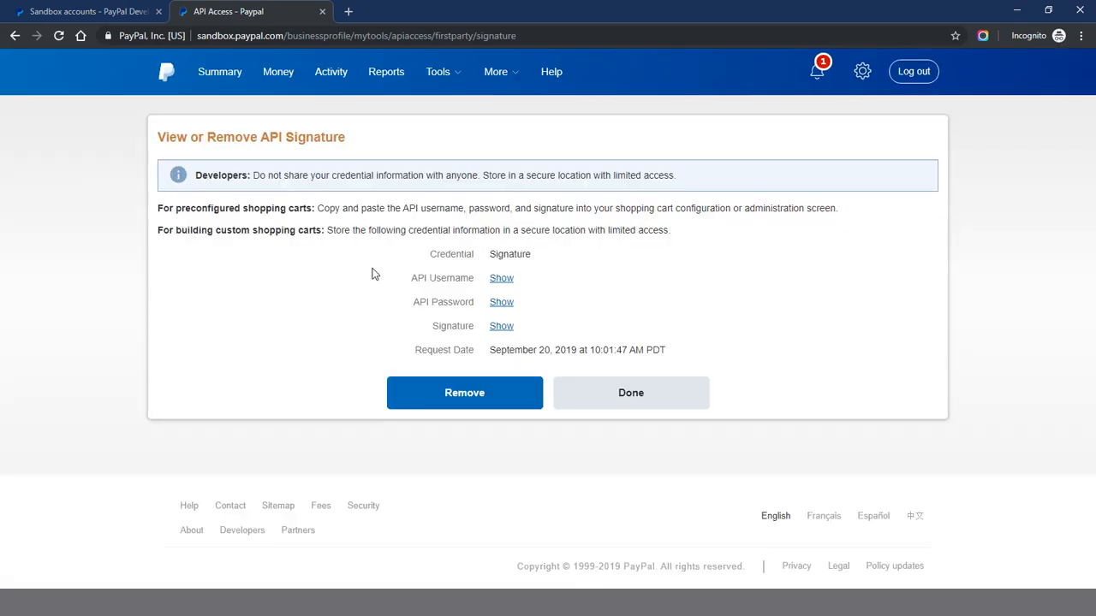
Show the API username, password and signature, and copy the API username
click(497, 281)
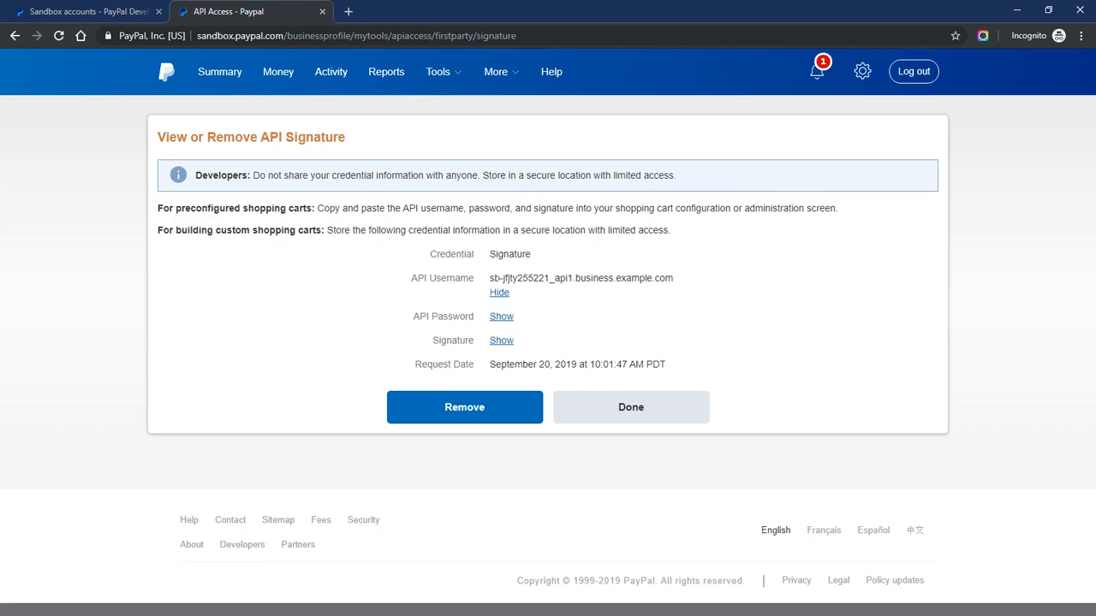
click(505, 316)
click(497, 356)
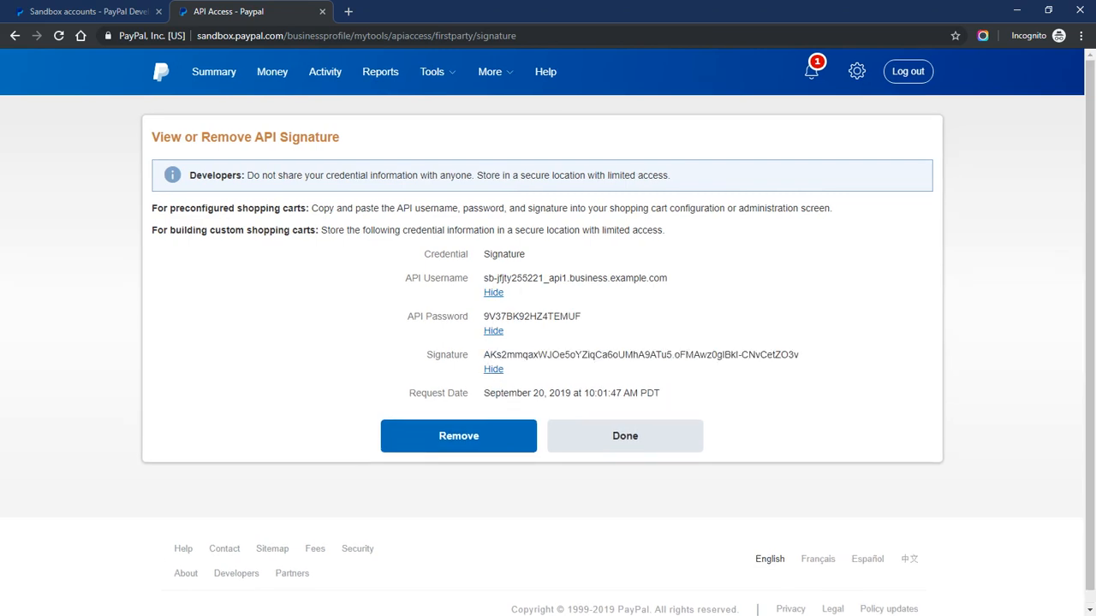
drag(484, 279, 661, 279)
right_click(657, 278)
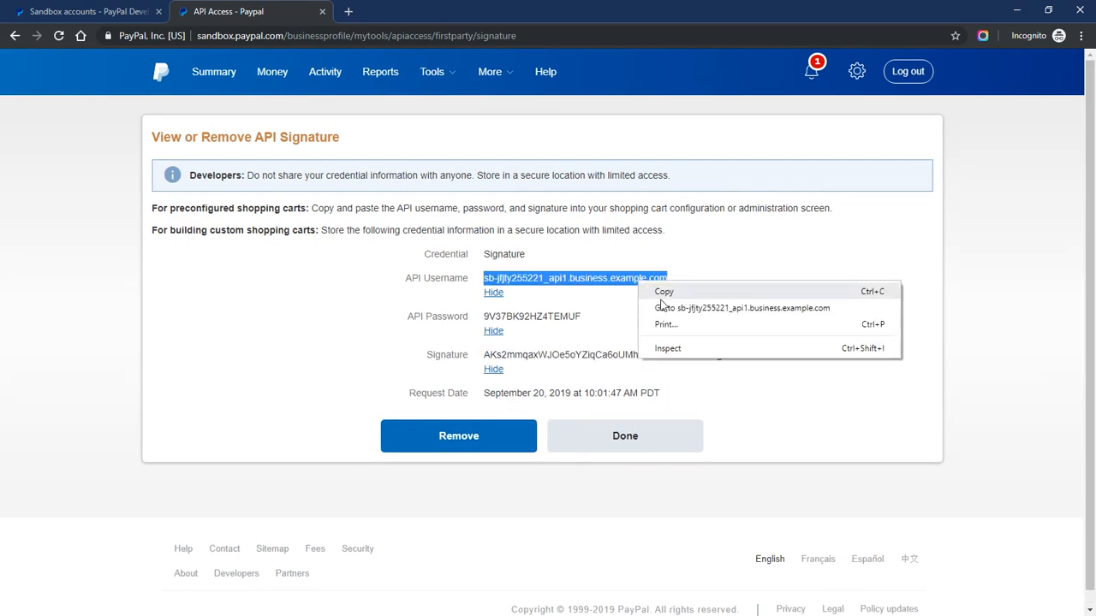
click(666, 292)
click(59, 13)
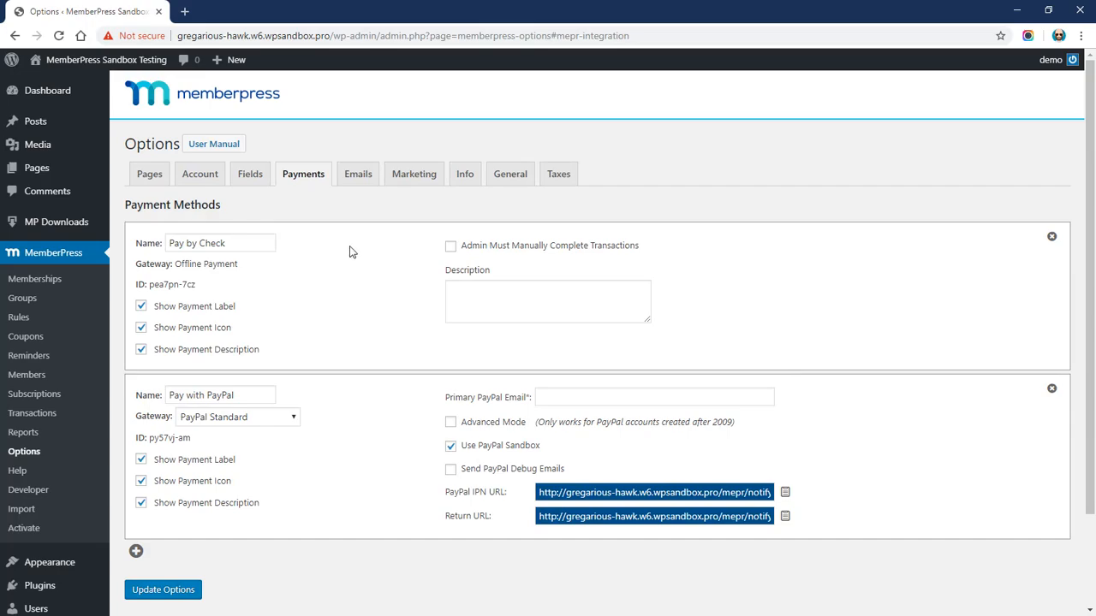
Enable Advanced Mode and paste the sandbox API username into its field
scroll(392, 291, down, 3)
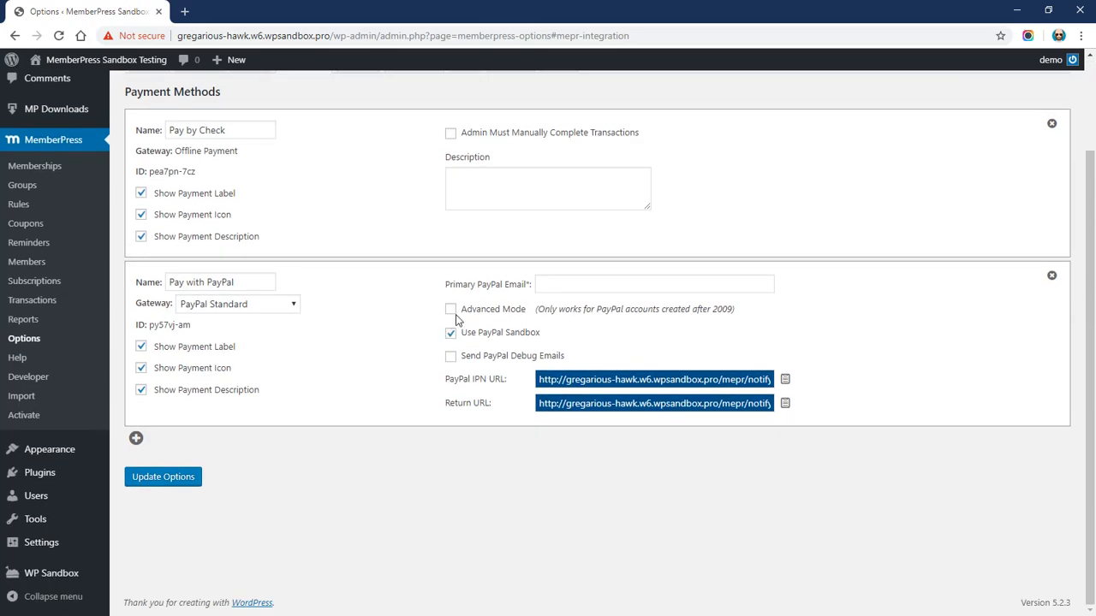
drag(455, 312, 524, 314)
click(449, 311)
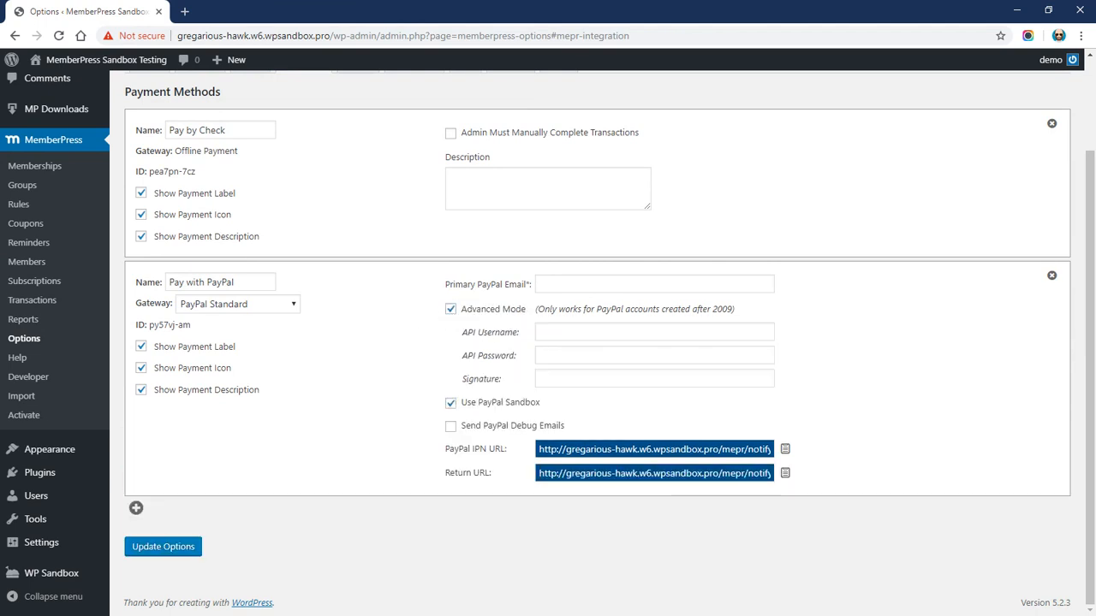
right_click(541, 332)
click(613, 463)
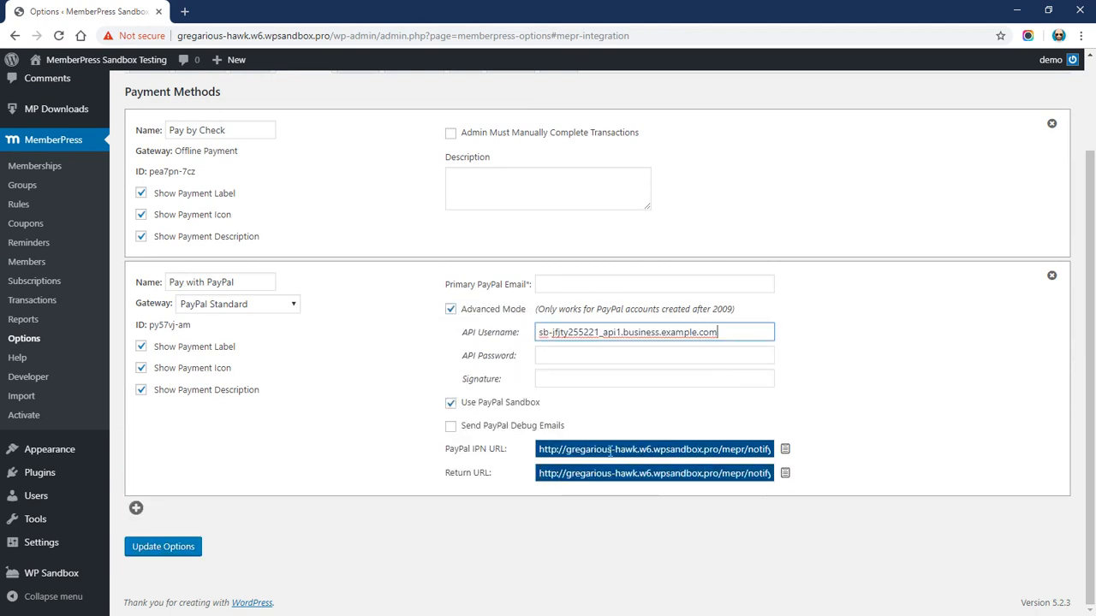
Copy the API password from PayPal and paste it into the API password field
key(alt+Tab)
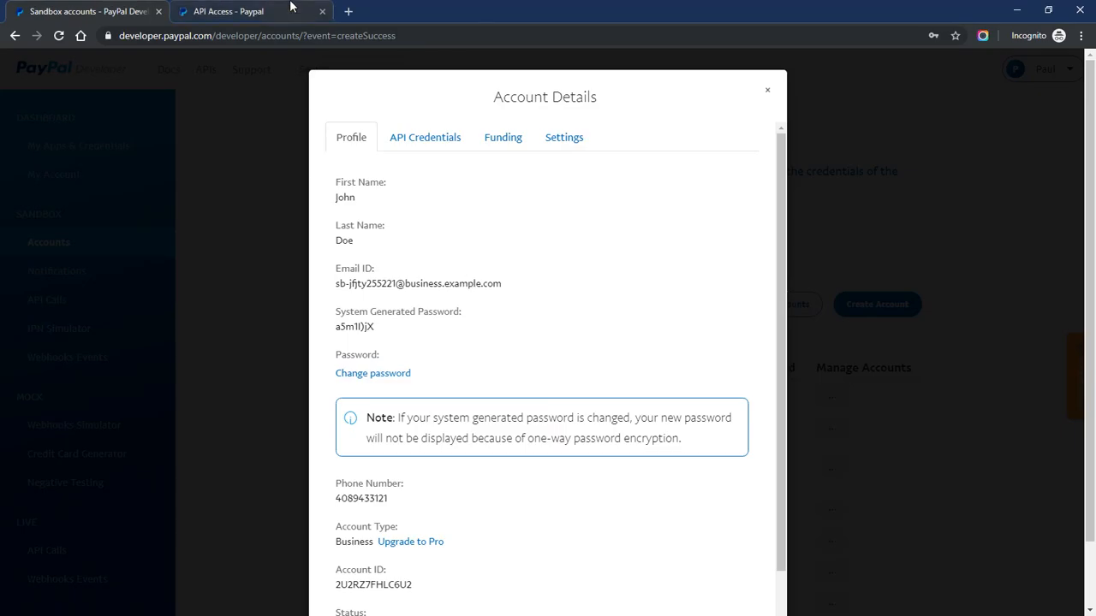
click(244, 11)
double_click(529, 316)
right_click(530, 315)
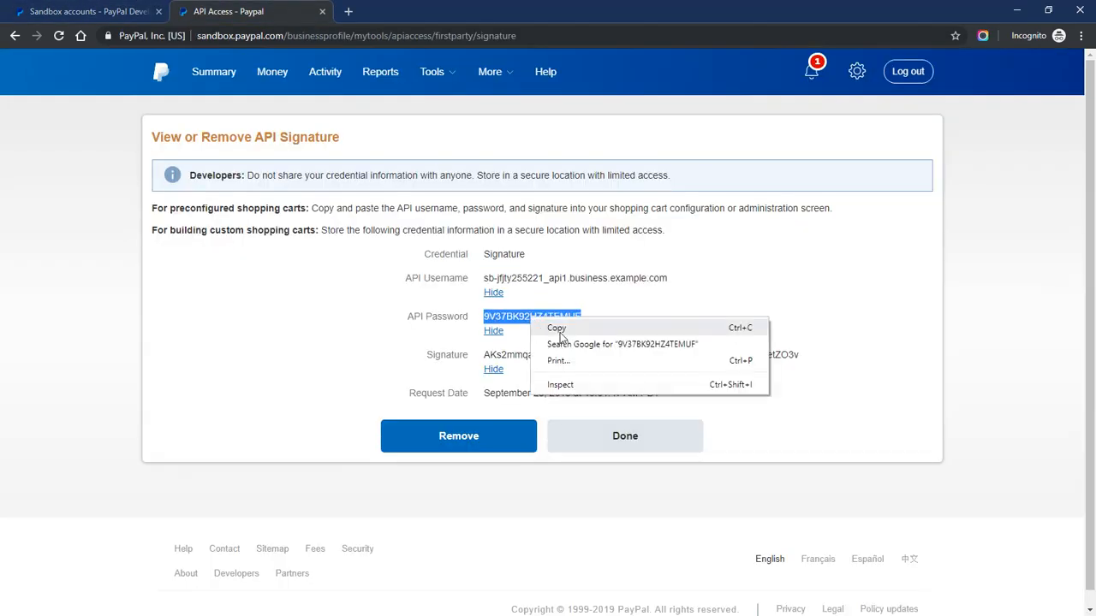
click(561, 326)
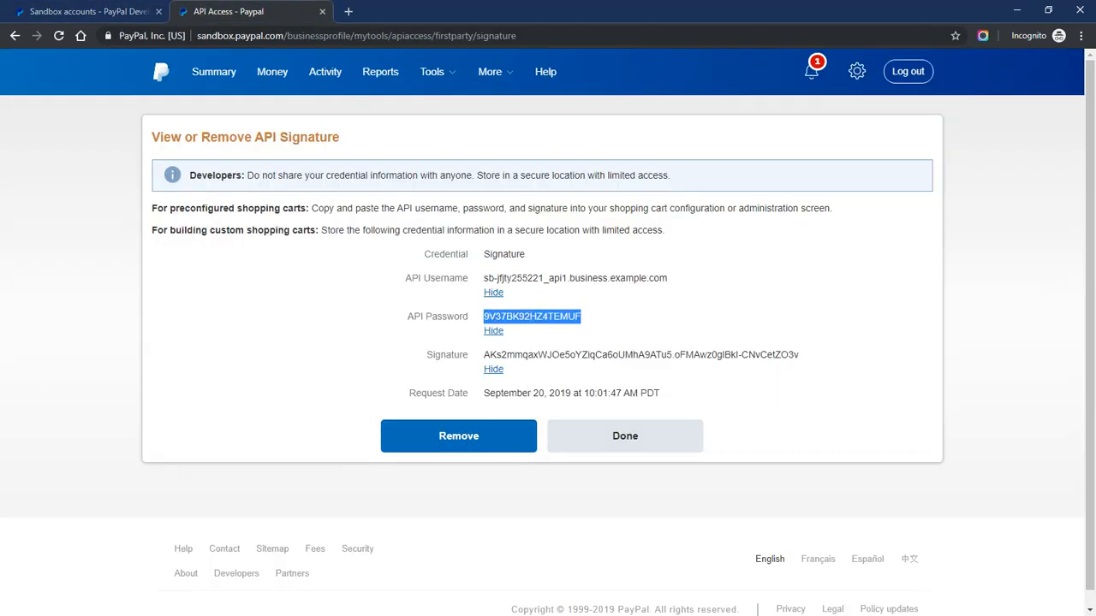
key(alt+Tab)
right_click(553, 363)
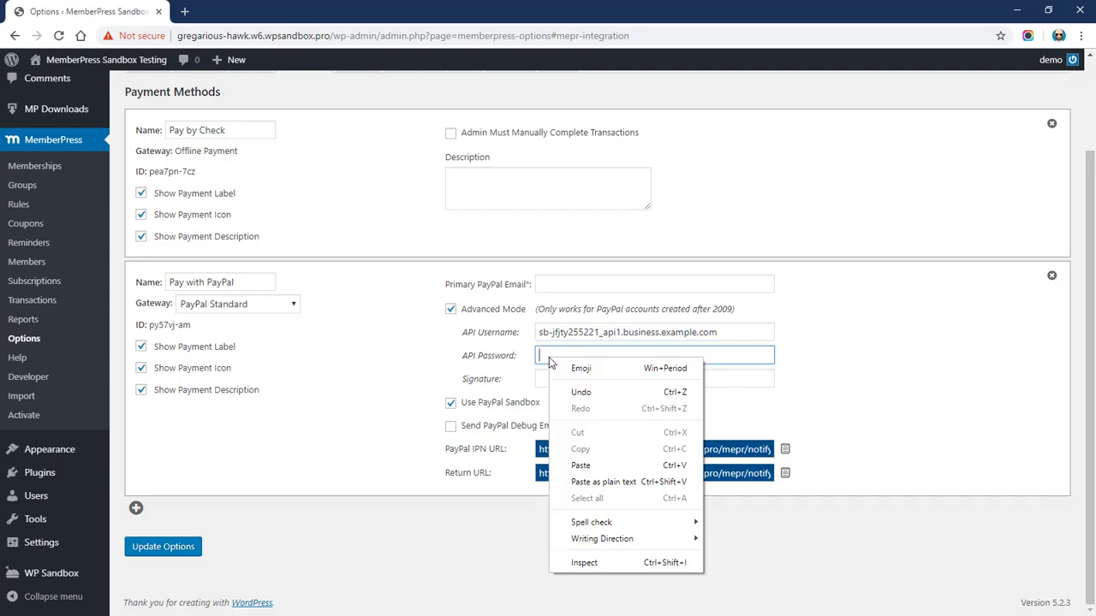
click(595, 482)
key(Tab)
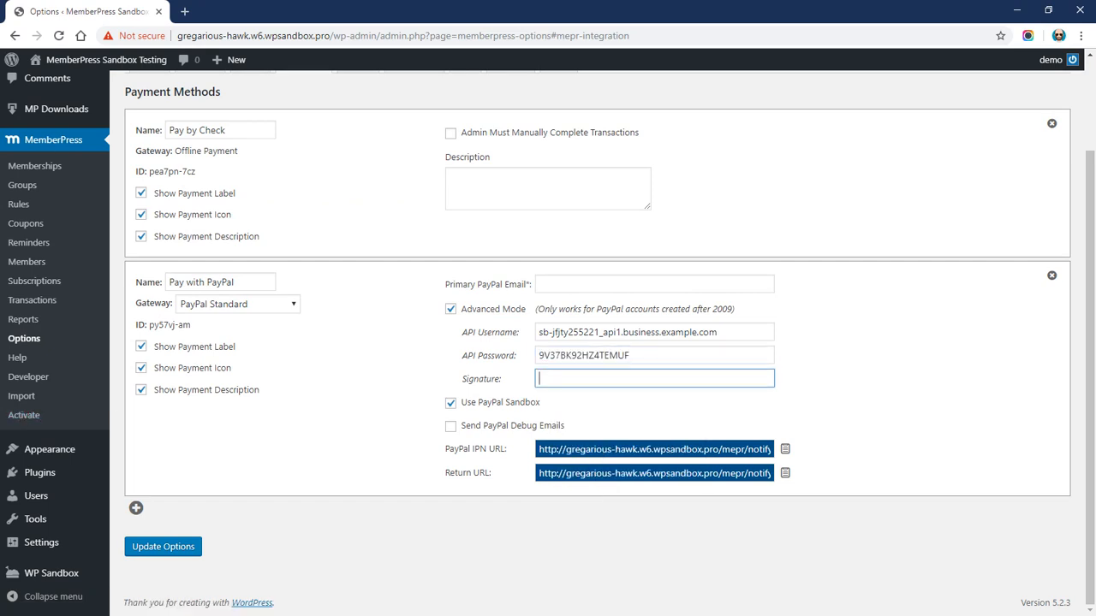
Copy the complete API signature from PayPal and paste it into the Signature field
key(alt+Tab)
drag(483, 355, 799, 356)
right_click(762, 355)
click(775, 365)
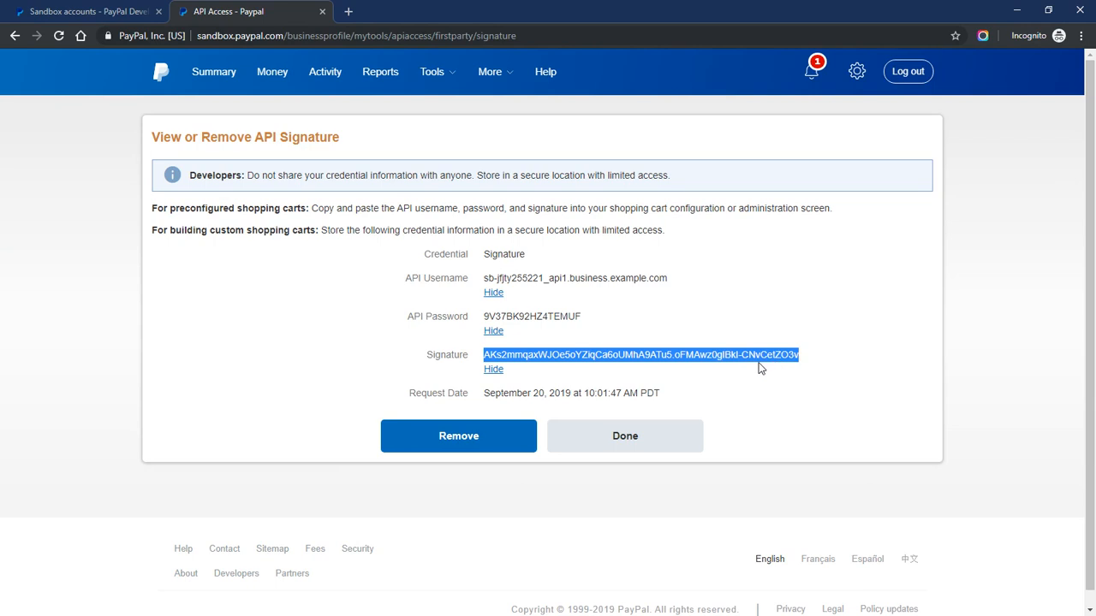
click(777, 375)
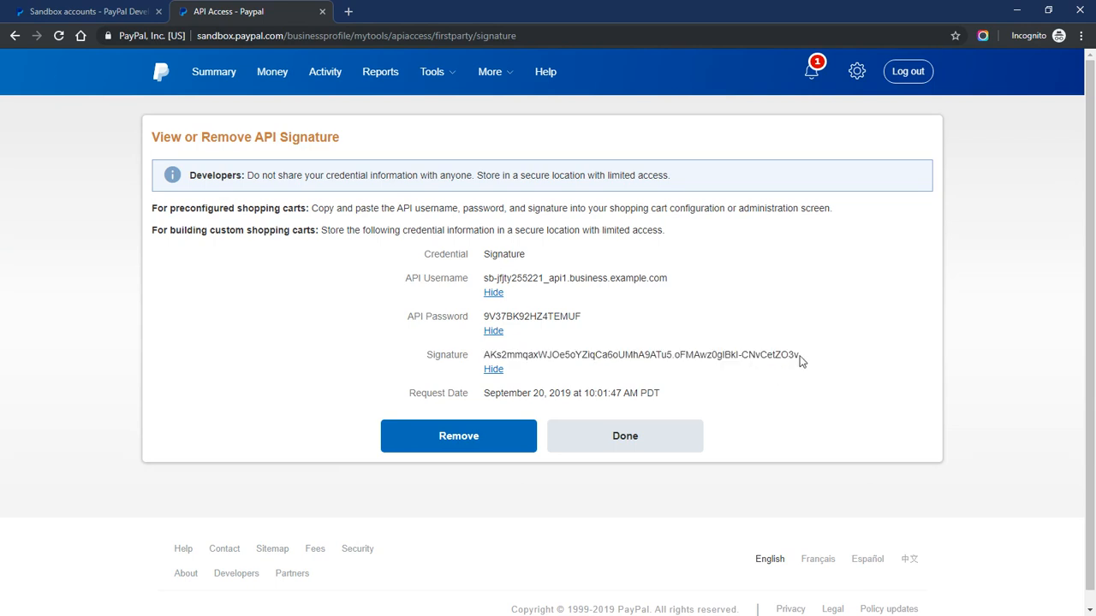
drag(799, 356, 792, 356)
drag(484, 356, 787, 355)
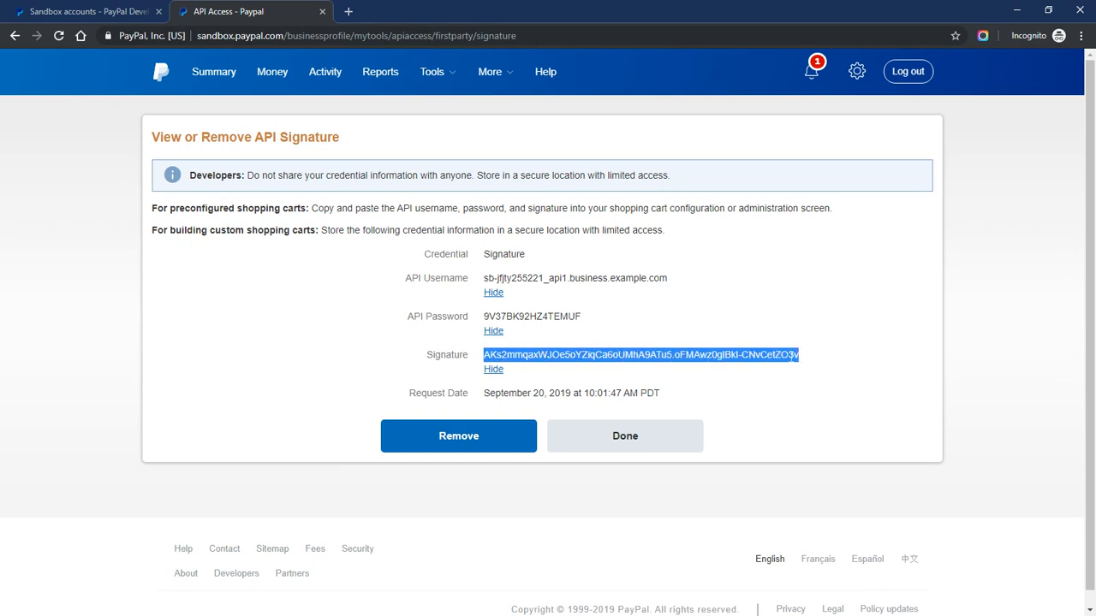
right_click(617, 356)
click(648, 366)
key(alt+Tab)
right_click(568, 382)
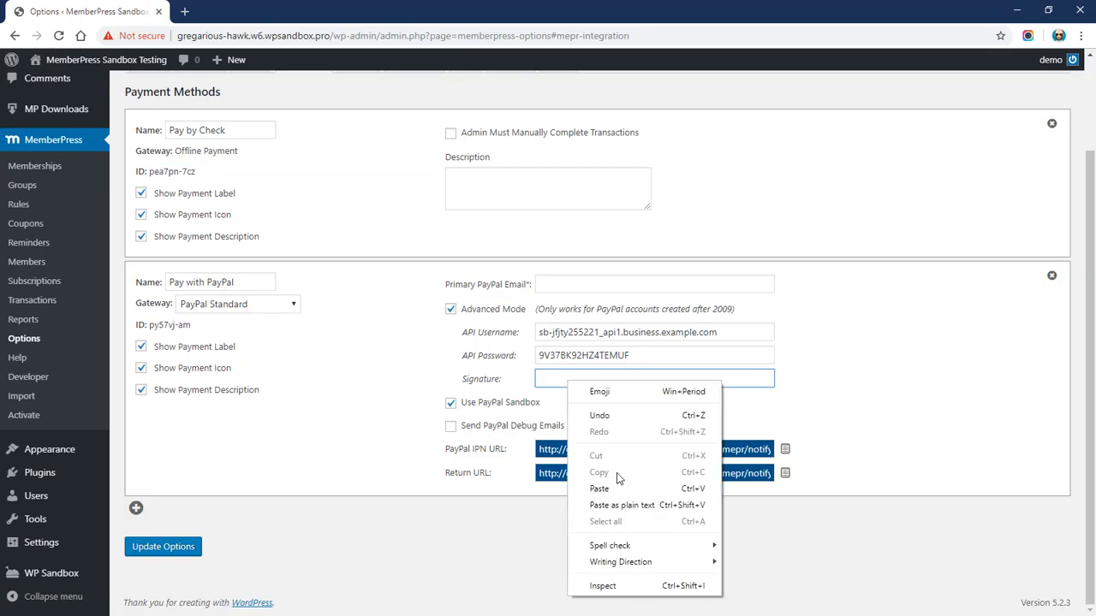
click(628, 504)
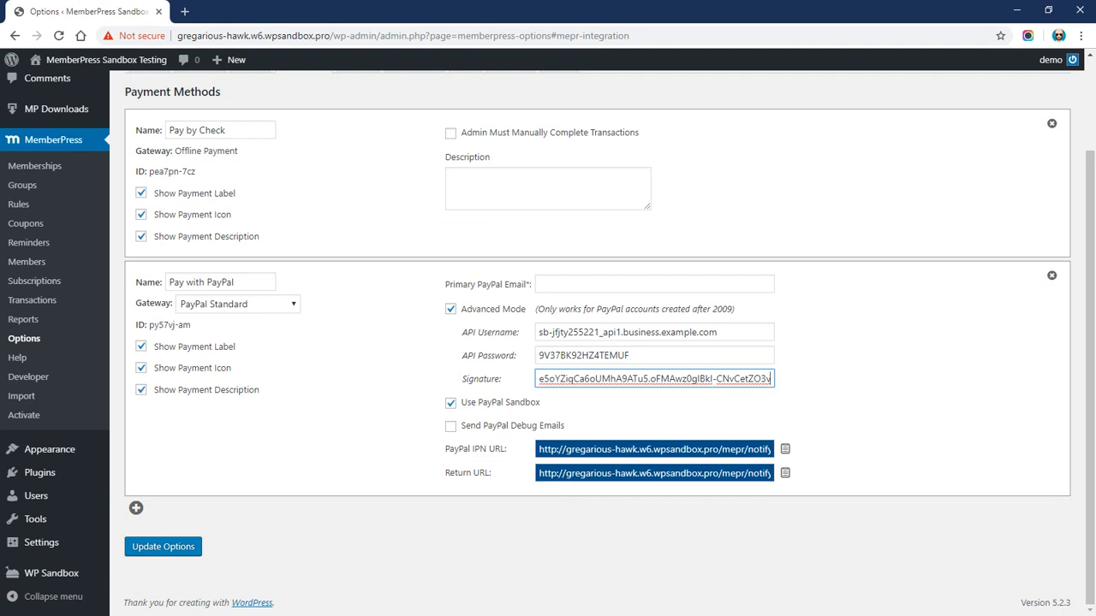
double_click(510, 377)
click(418, 371)
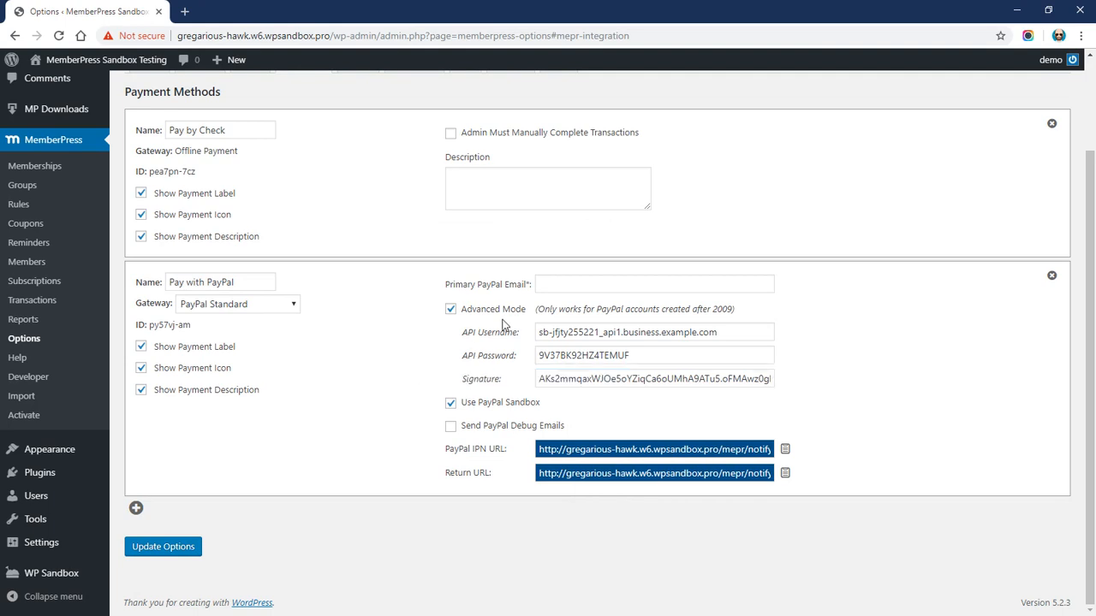
drag(444, 285, 534, 291)
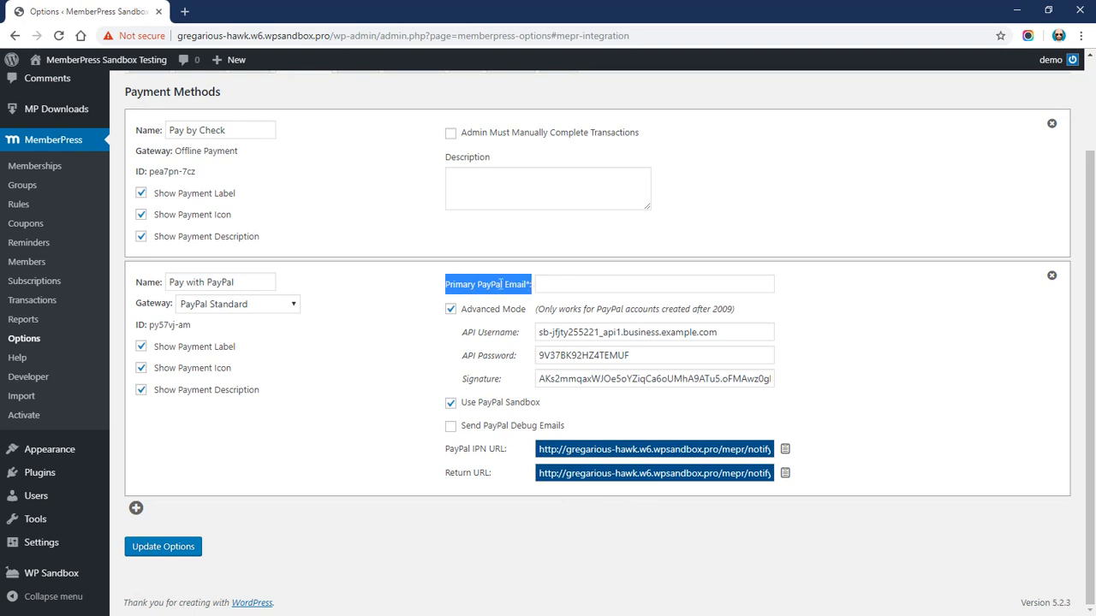
Paste the sandbox business e-mail from Account Details into Primary PayPal Email and update options
click(501, 284)
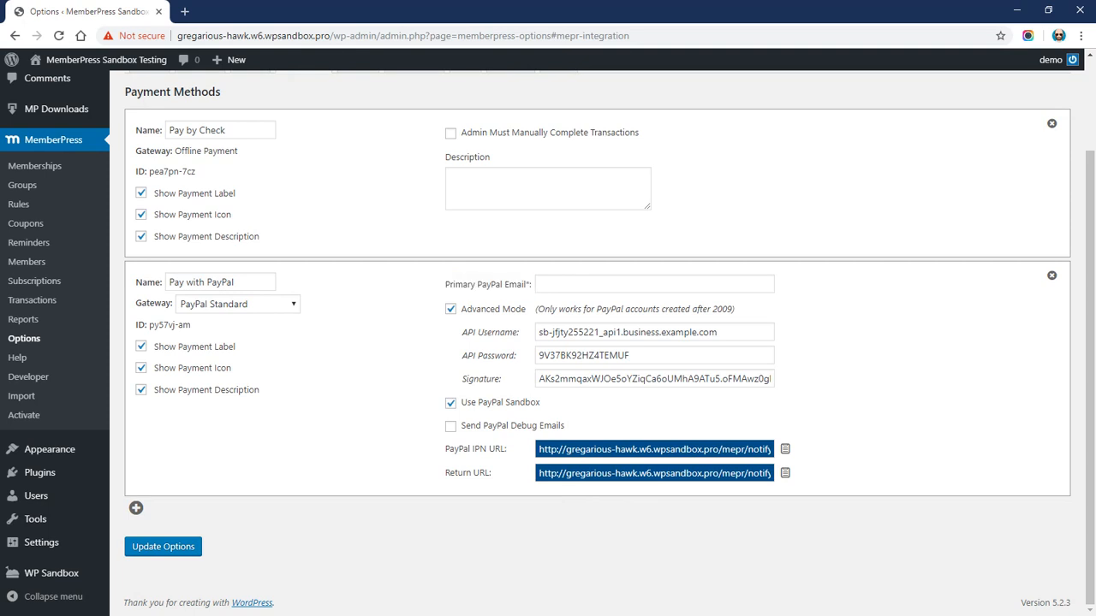
key(alt+Tab)
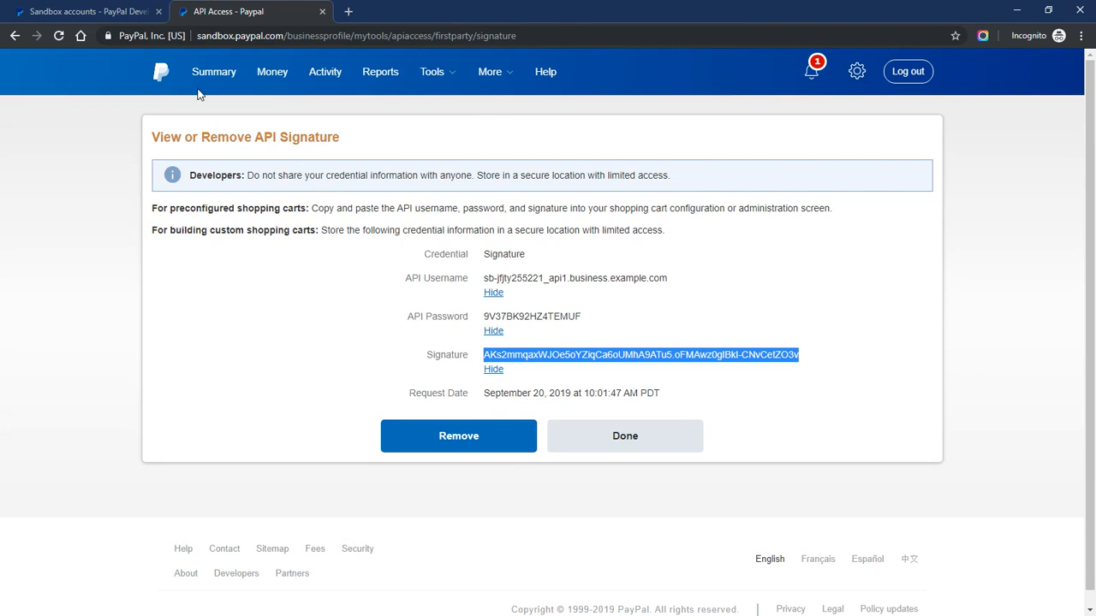
click(68, 11)
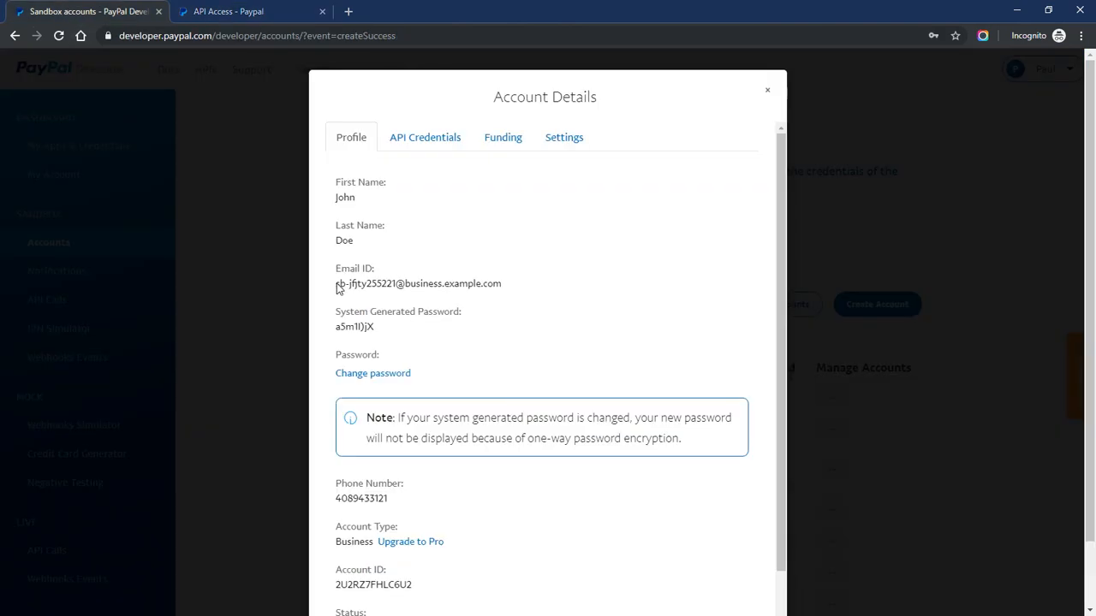
drag(337, 285, 502, 294)
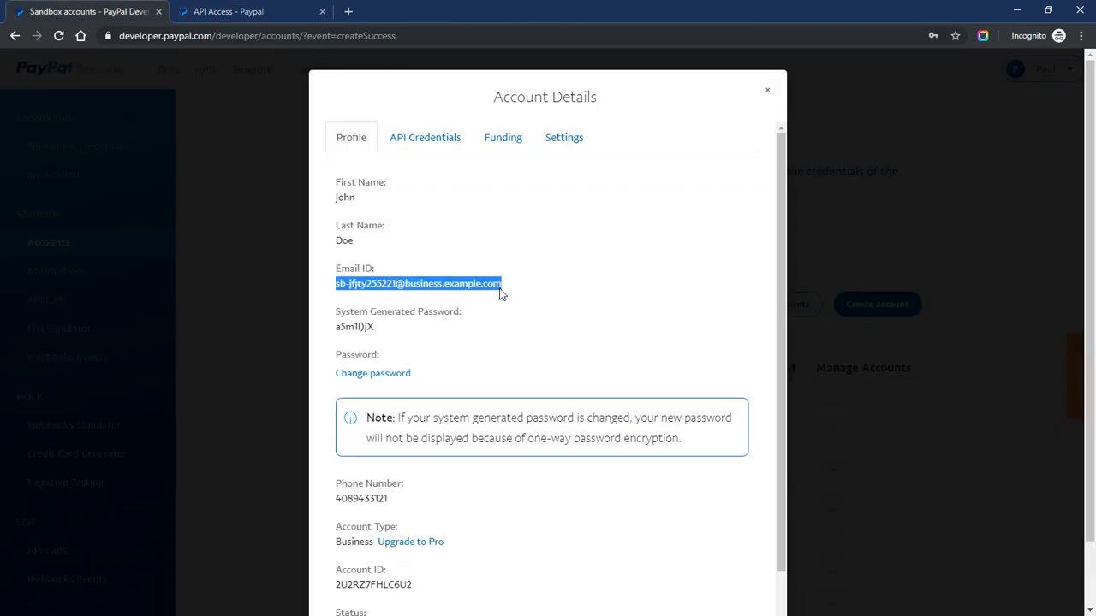
right_click(449, 289)
click(463, 295)
key(alt+Tab)
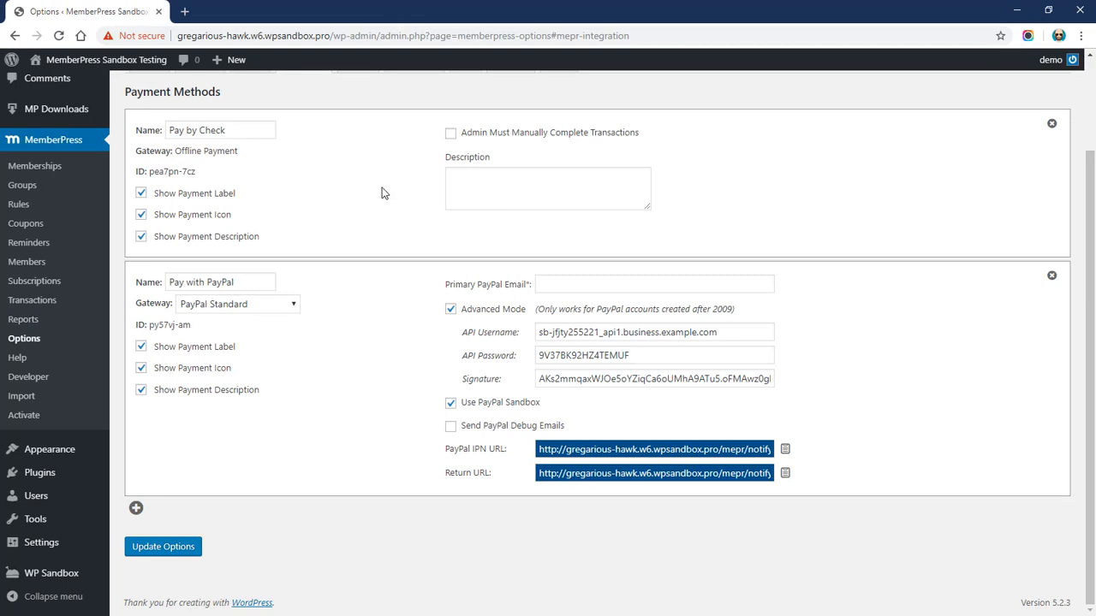
click(553, 287)
right_click(552, 289)
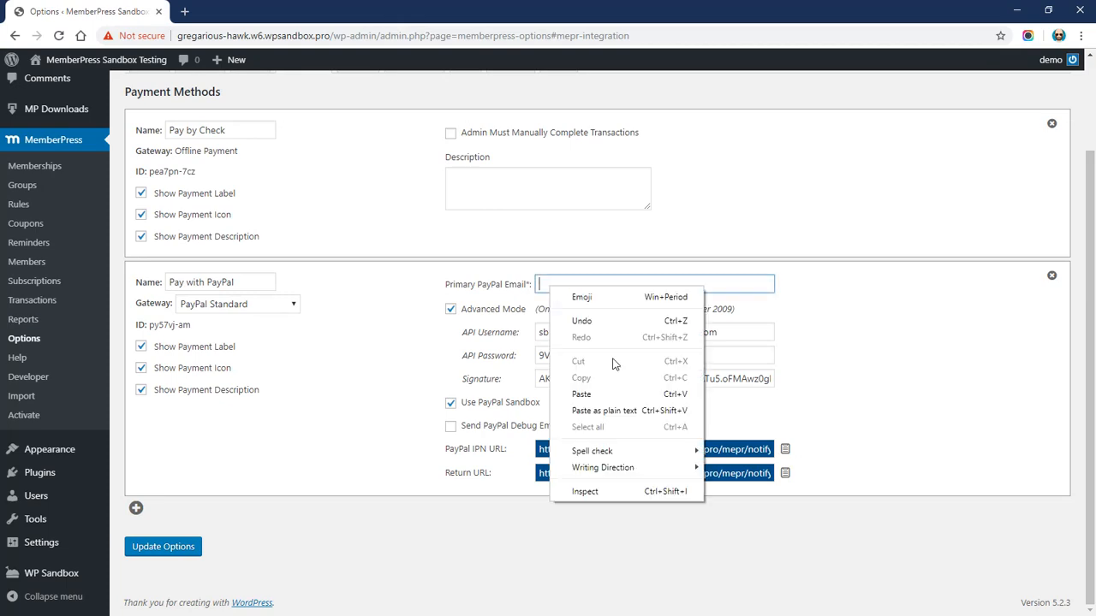
click(616, 411)
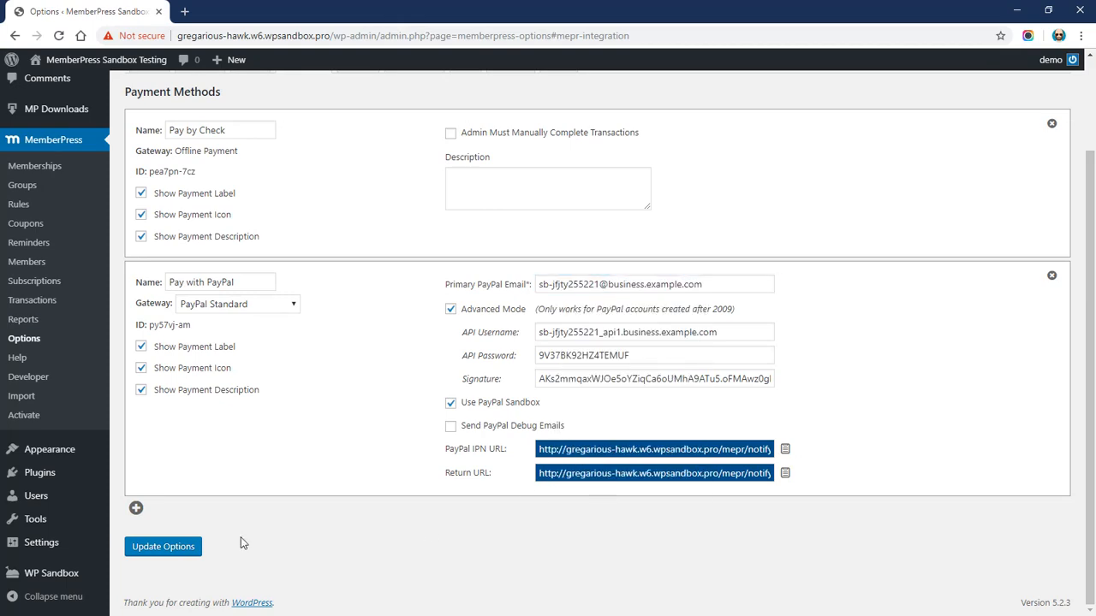
click(182, 548)
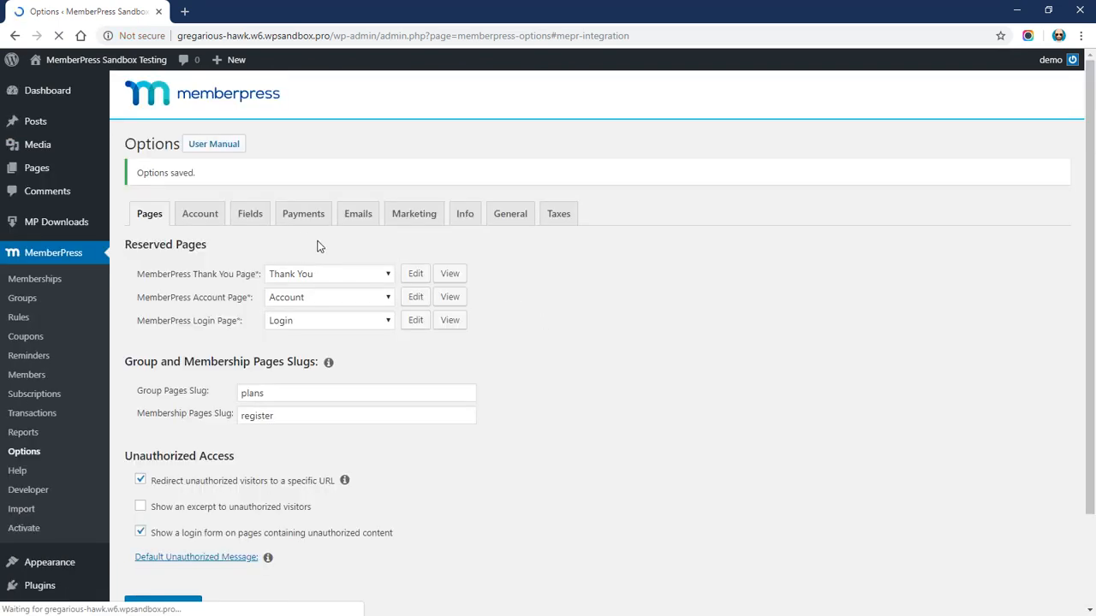
On the Payments tab, copy the Pay with PayPal method's PayPal IPN URL
click(300, 220)
scroll(353, 316, down, 2)
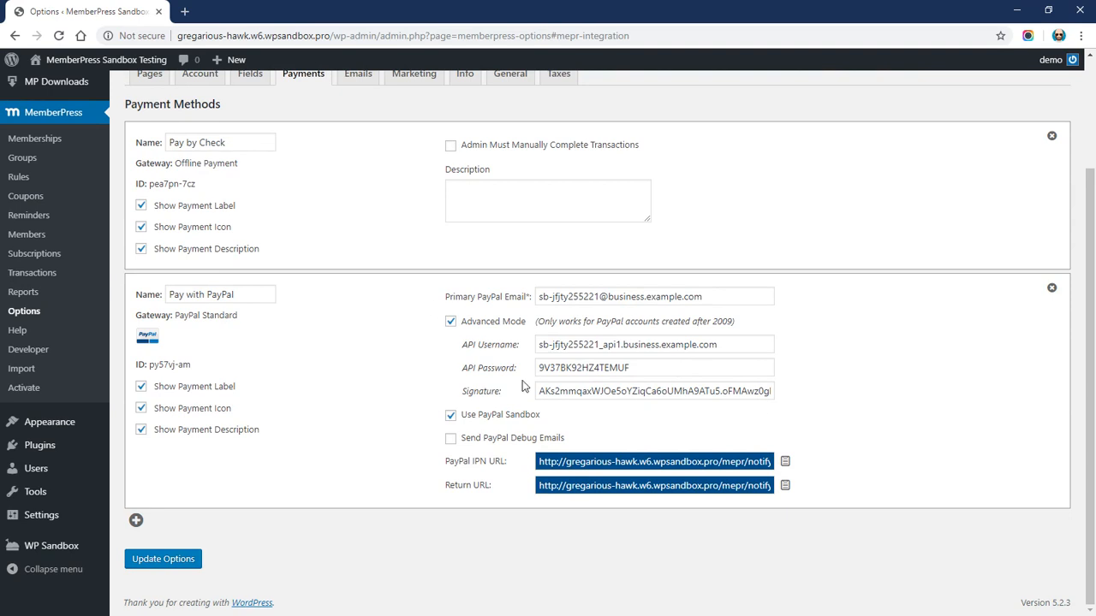
drag(444, 461, 500, 462)
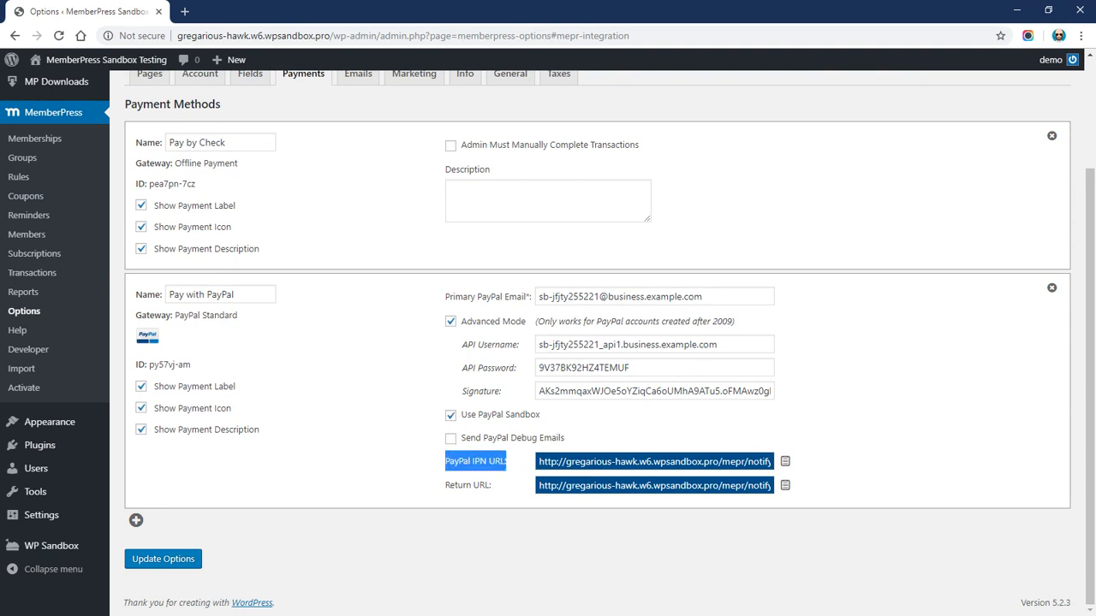
drag(444, 486, 501, 485)
click(462, 486)
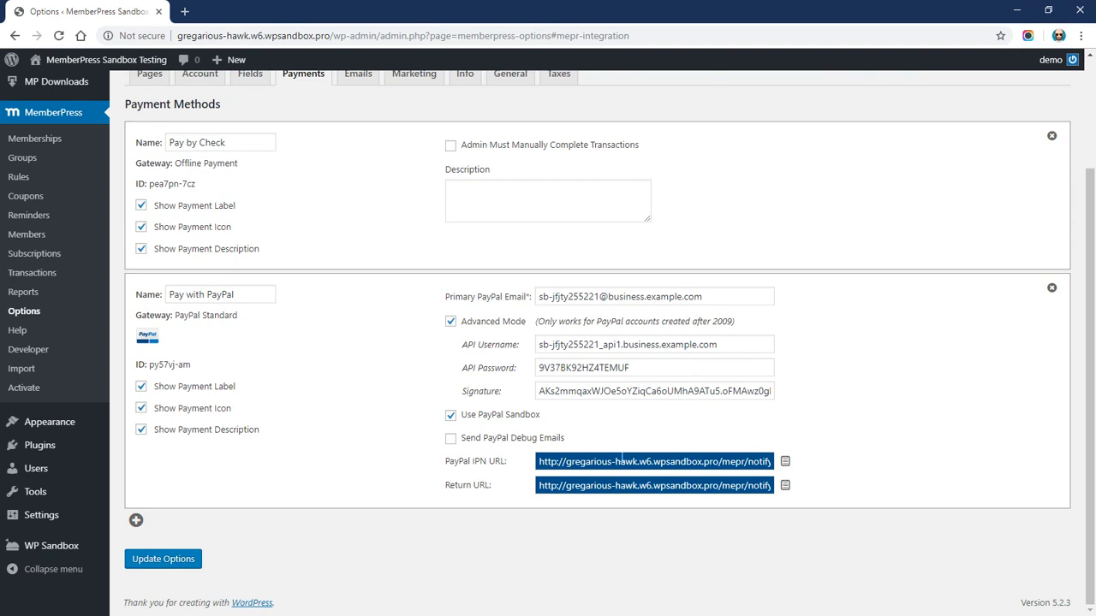
click(786, 463)
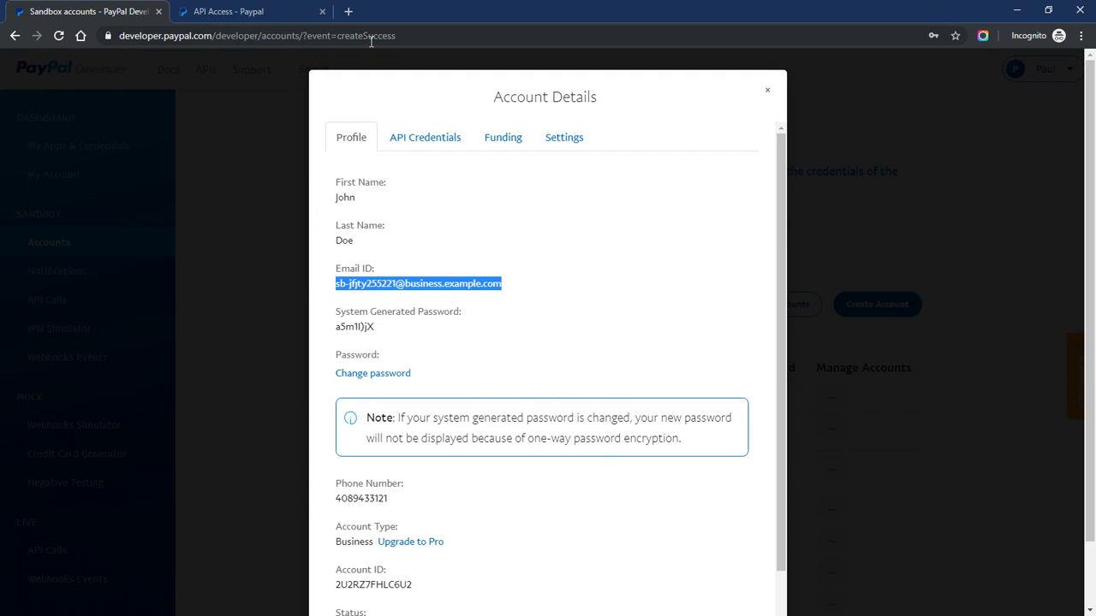
From Account Settings > Website payments, open the Instant payment notifications update page
click(267, 9)
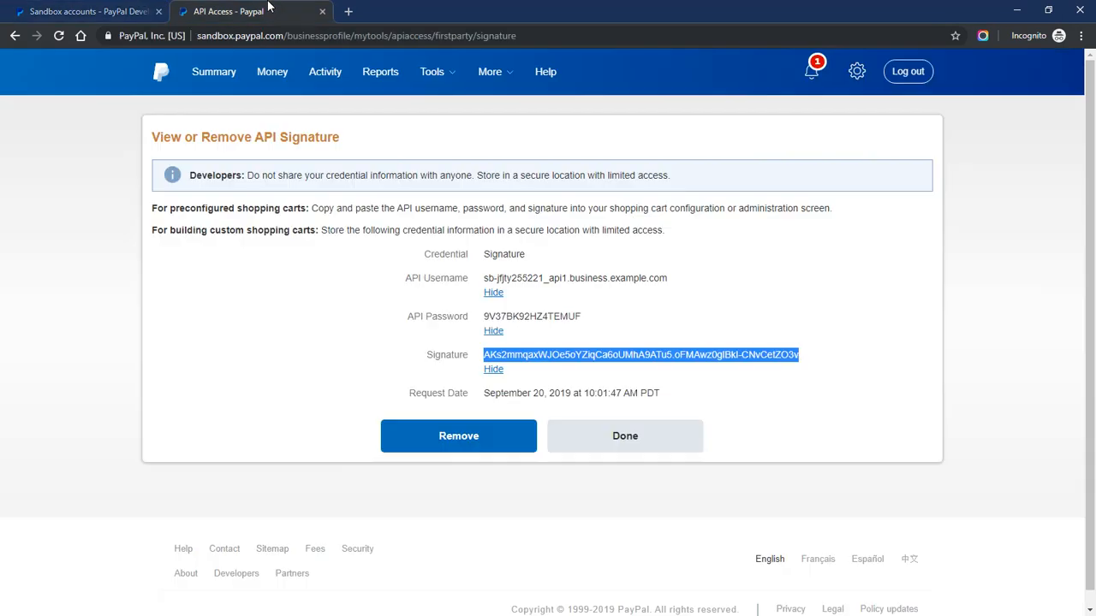
click(857, 74)
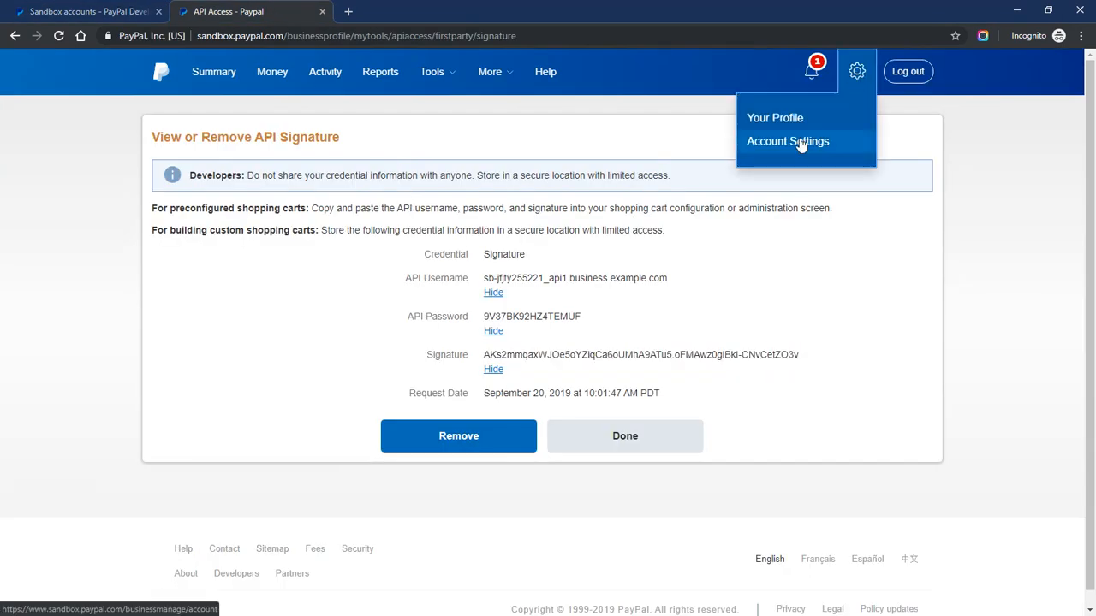
click(801, 144)
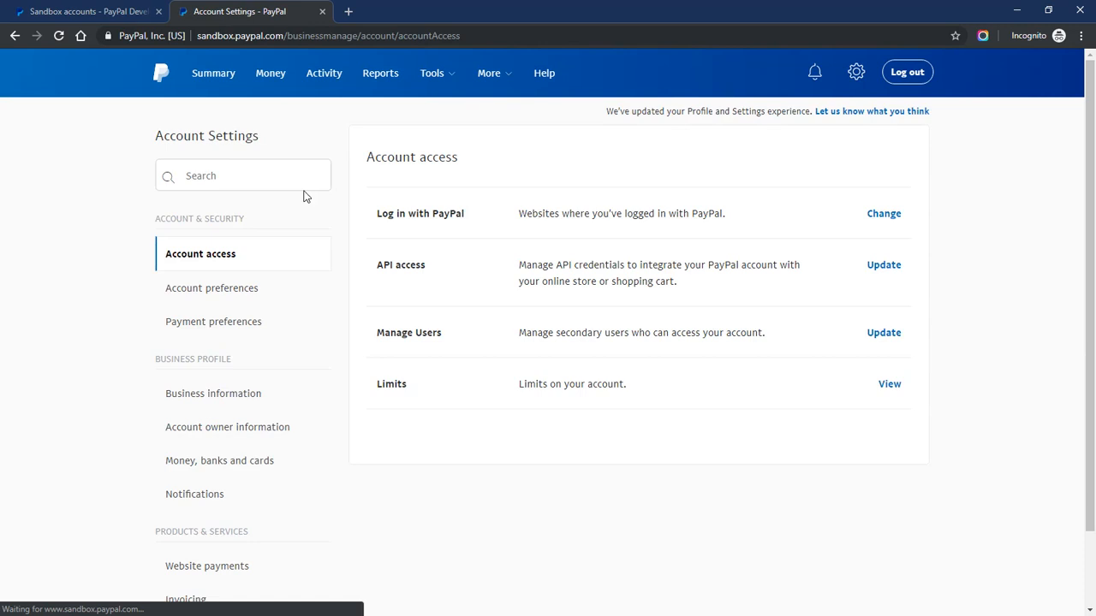
scroll(129, 237, down, 3)
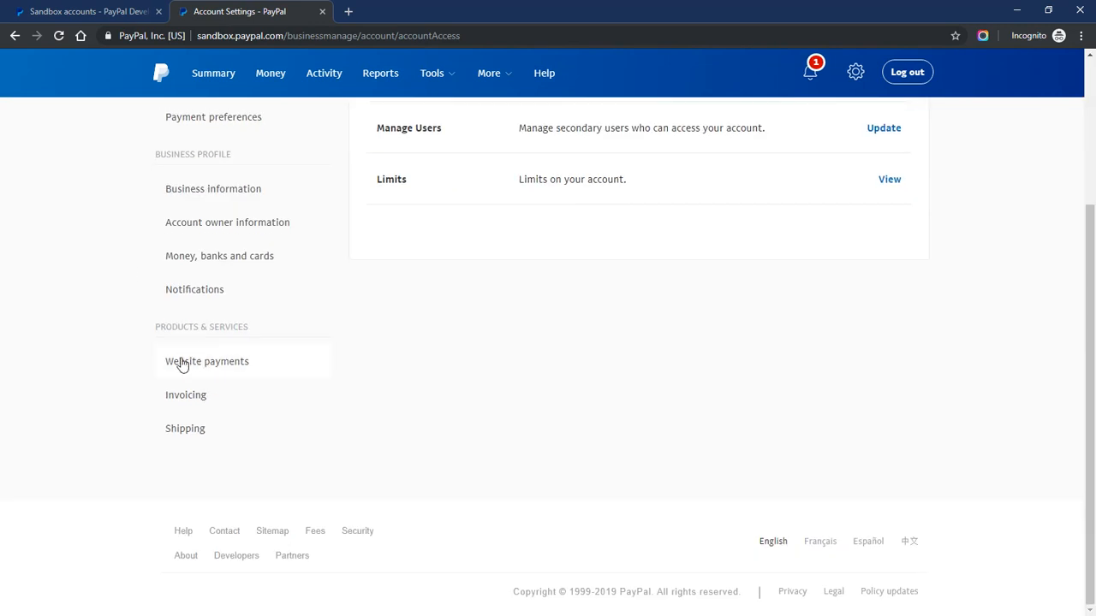
click(182, 364)
scroll(507, 368, up, 2)
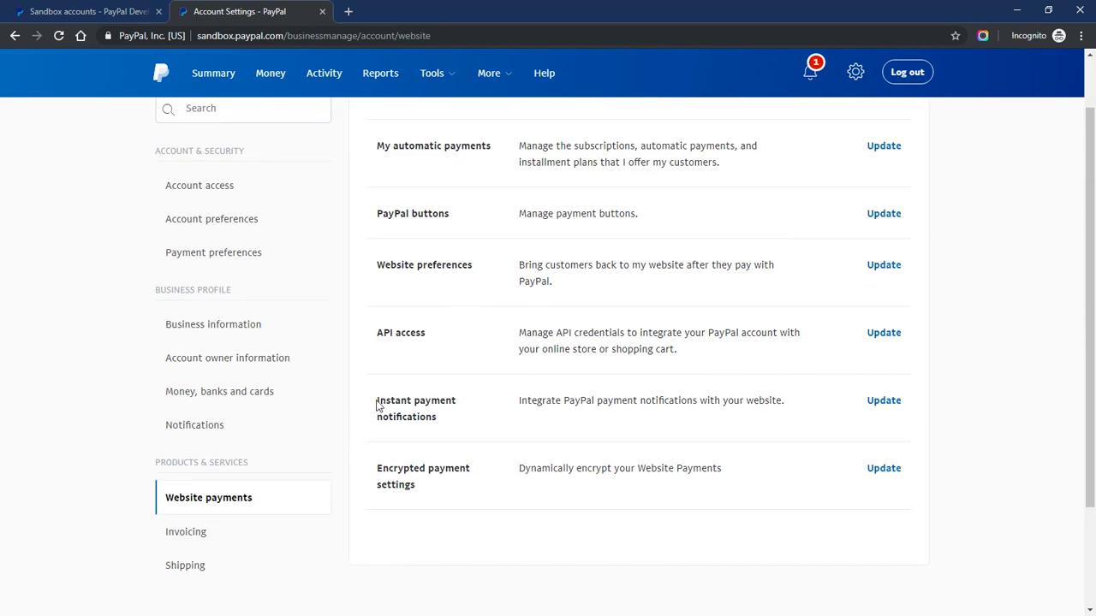
drag(377, 400, 443, 423)
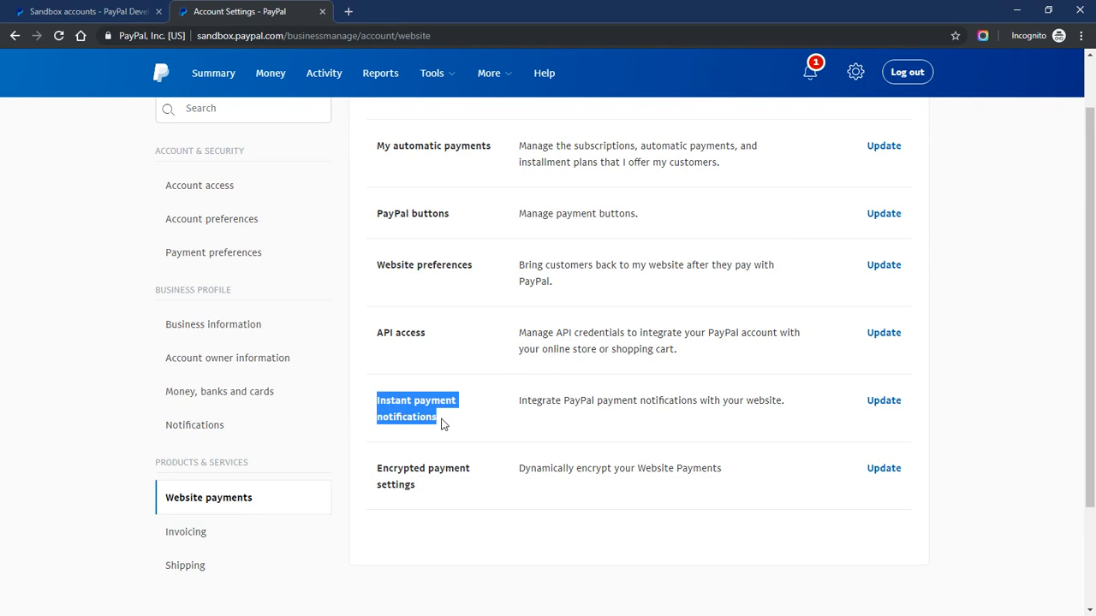
click(880, 407)
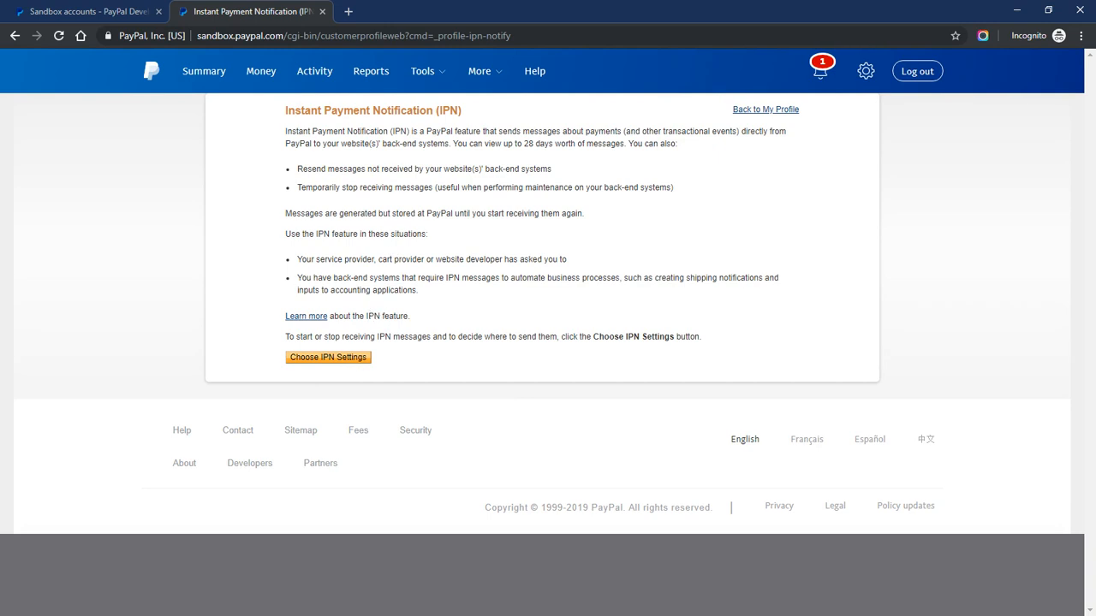
Paste the MemberPress IPN address into PayPal Sandbox's IPN Notification URL field, then return to MemberPress
click(334, 360)
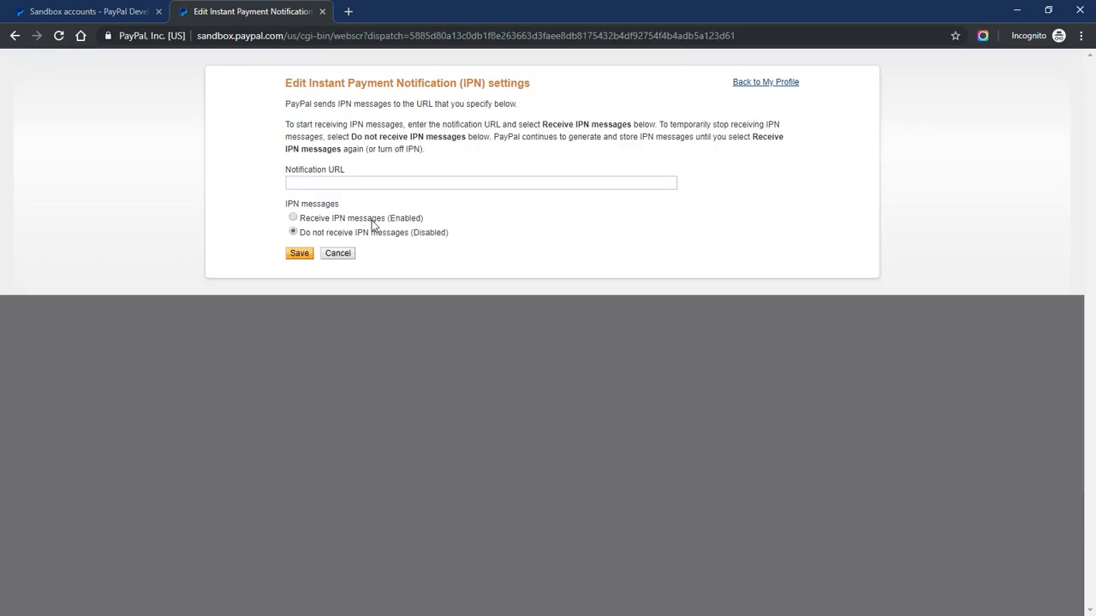
right_click(289, 186)
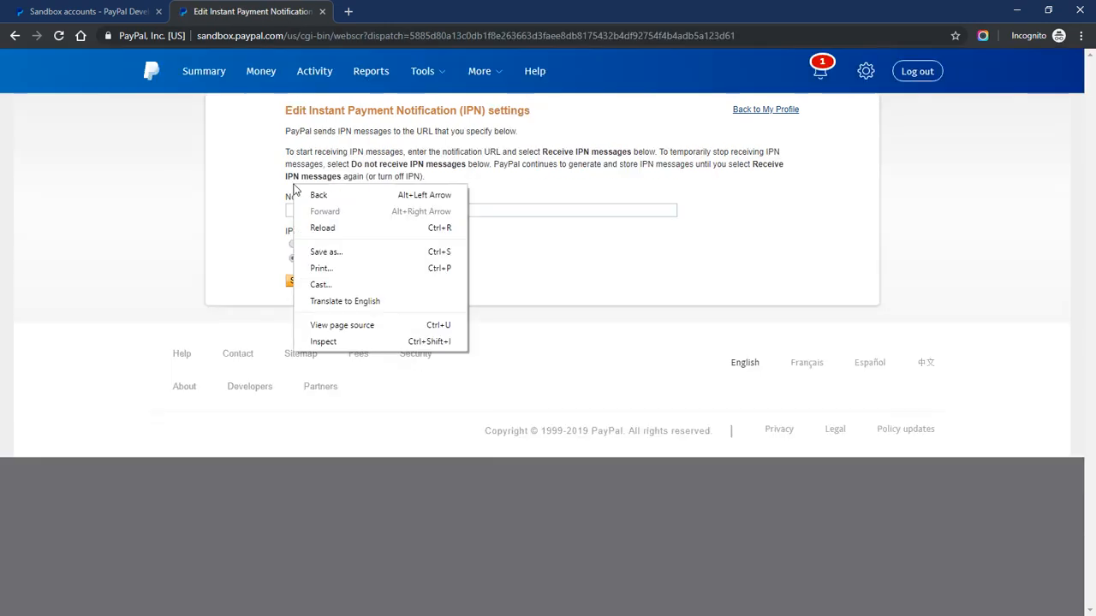
click(225, 208)
right_click(318, 216)
click(373, 337)
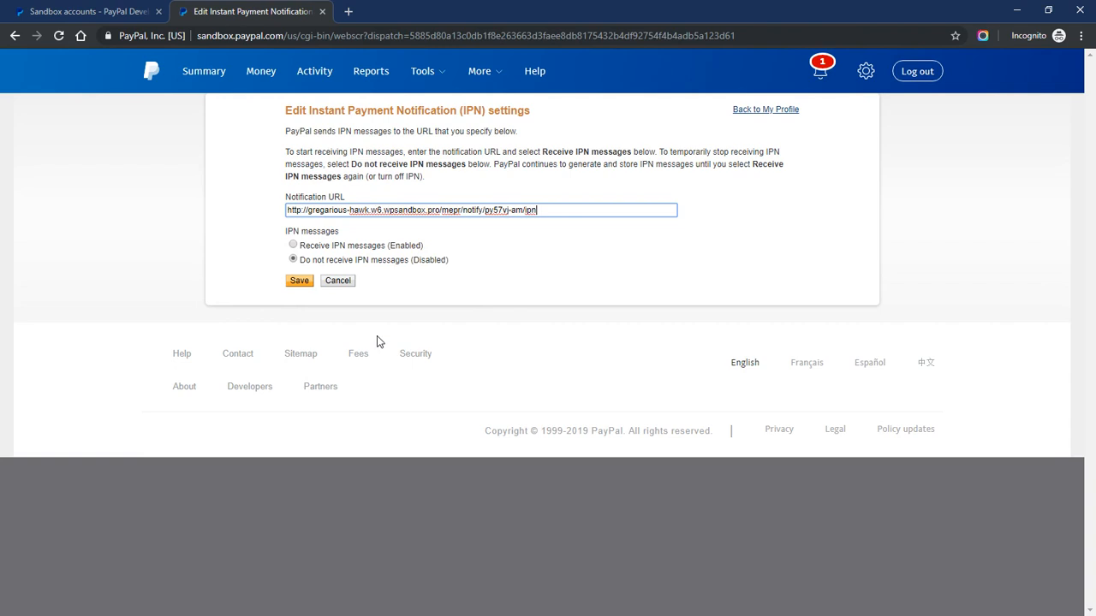
drag(287, 209, 537, 210)
click(85, 11)
click(224, 9)
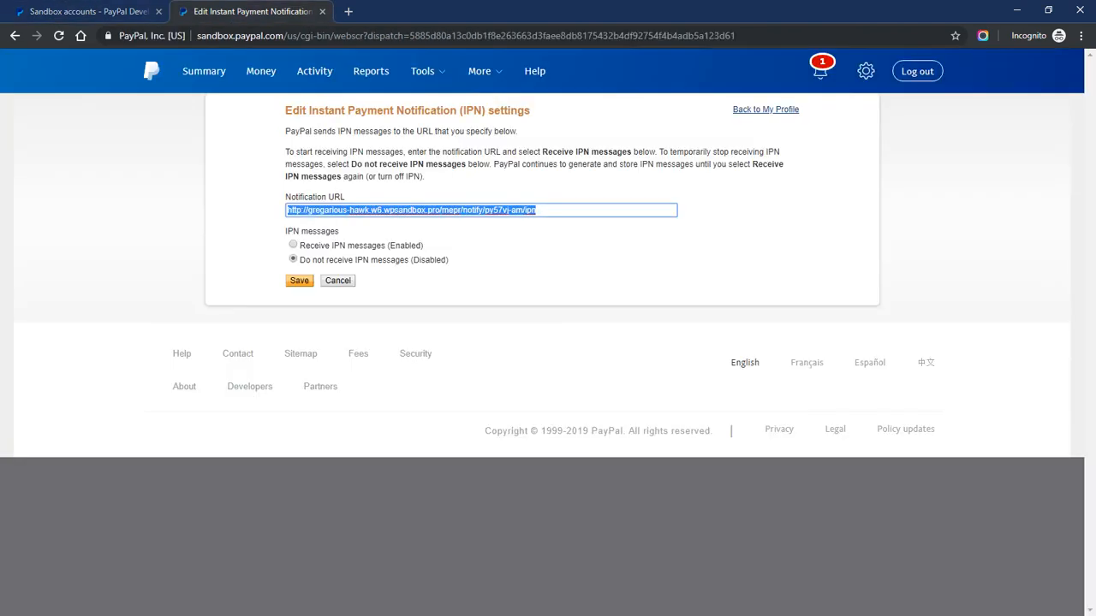
key(alt+Tab)
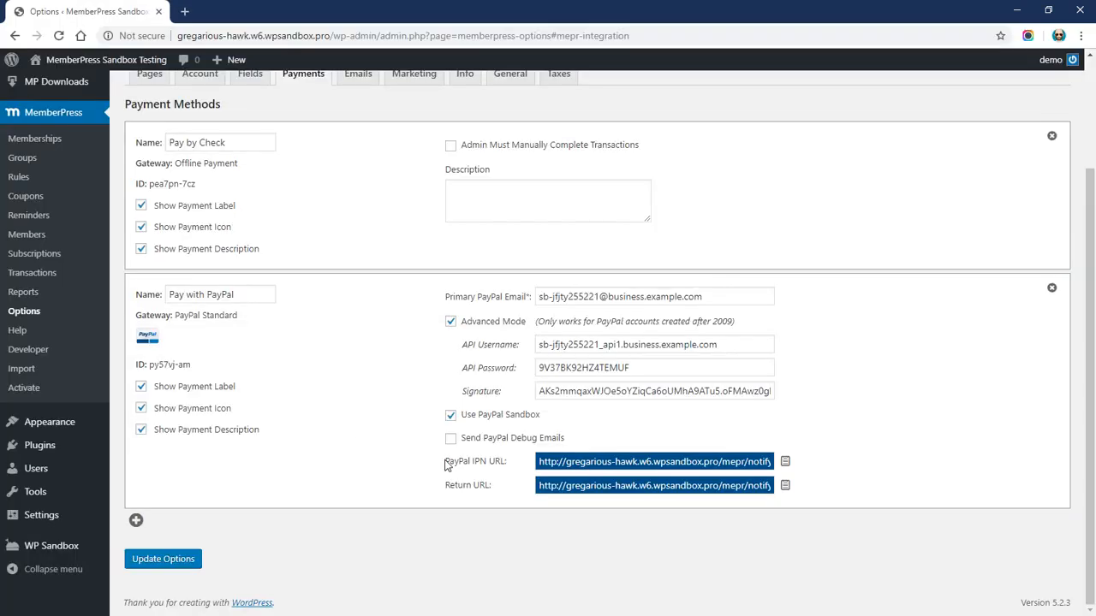
Copy the Pay with PayPal method's PayPal IPN URL and return to PayPal's Edit IPN settings
drag(445, 465, 509, 465)
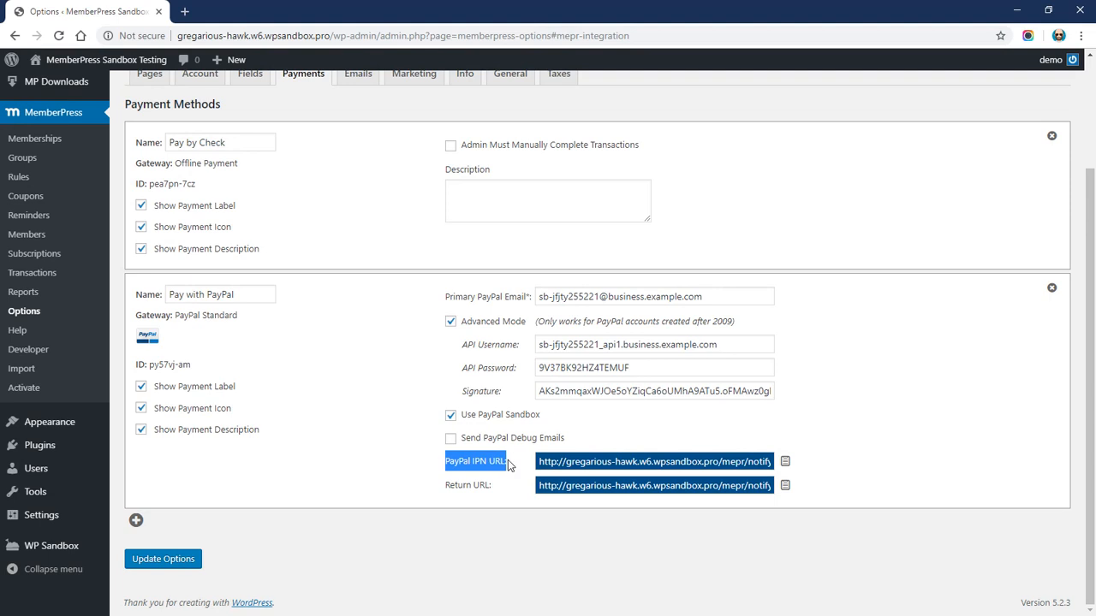
click(785, 463)
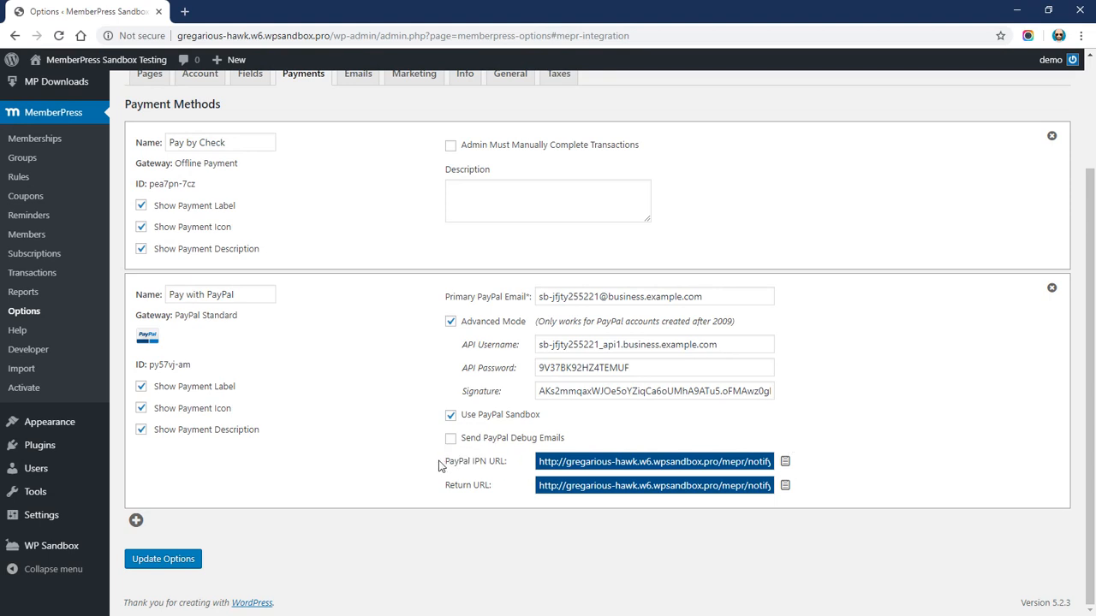
drag(443, 462, 507, 466)
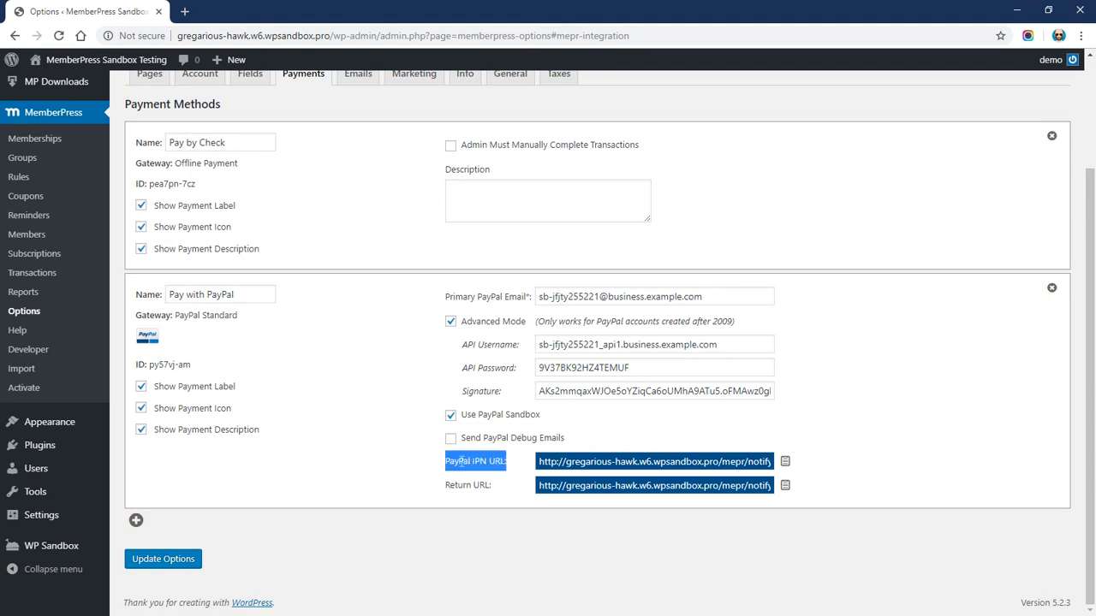
click(783, 464)
click(785, 463)
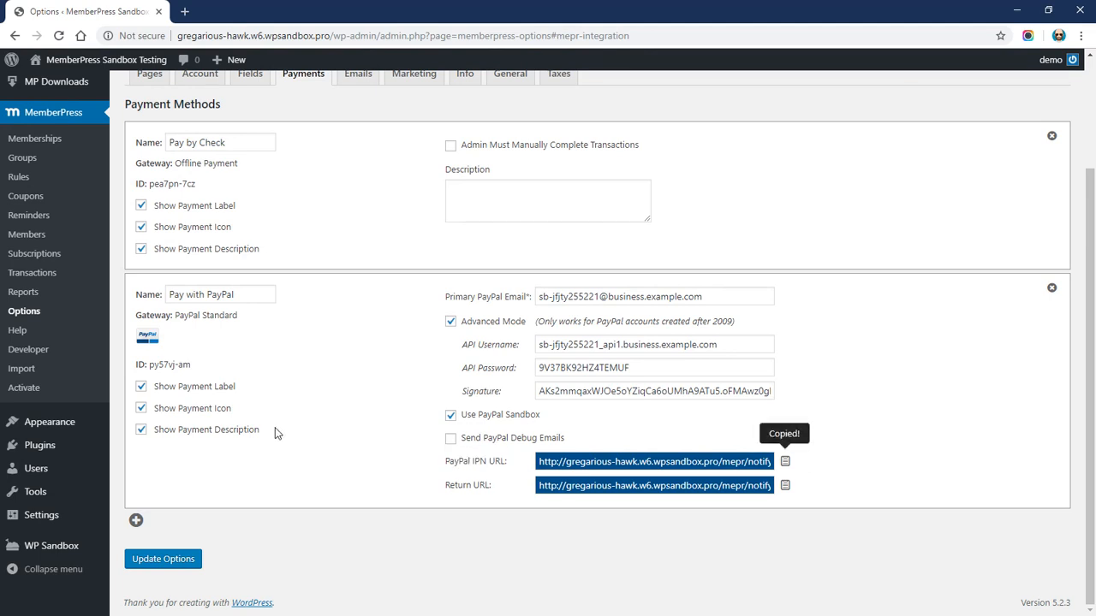
key(alt+Tab)
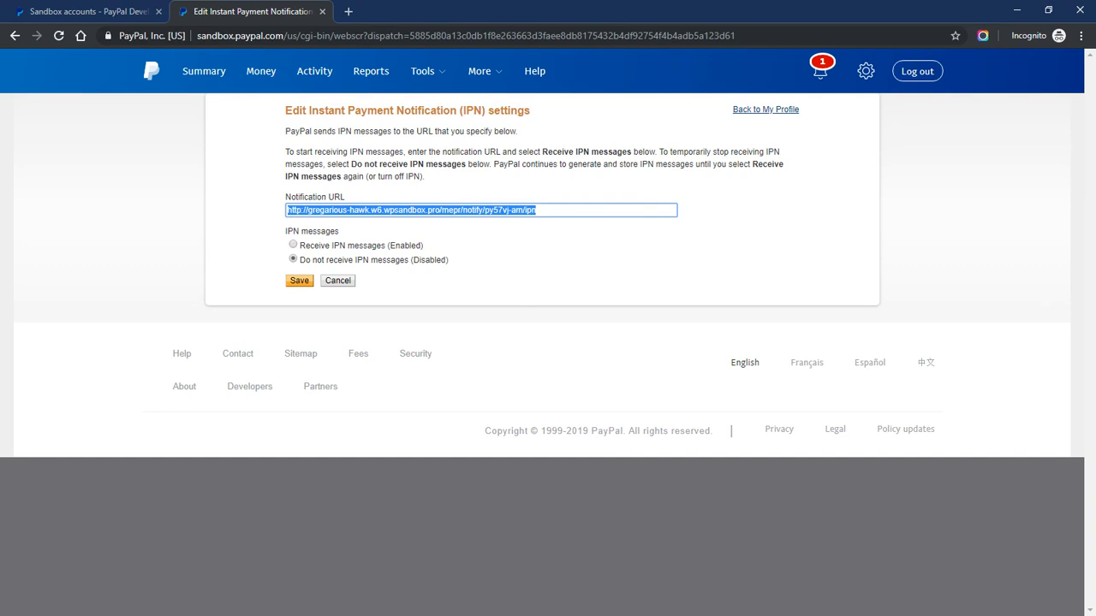
Set Receive IPN messages to Enabled and save, confirming the saved MemberPress Notification URL
click(293, 245)
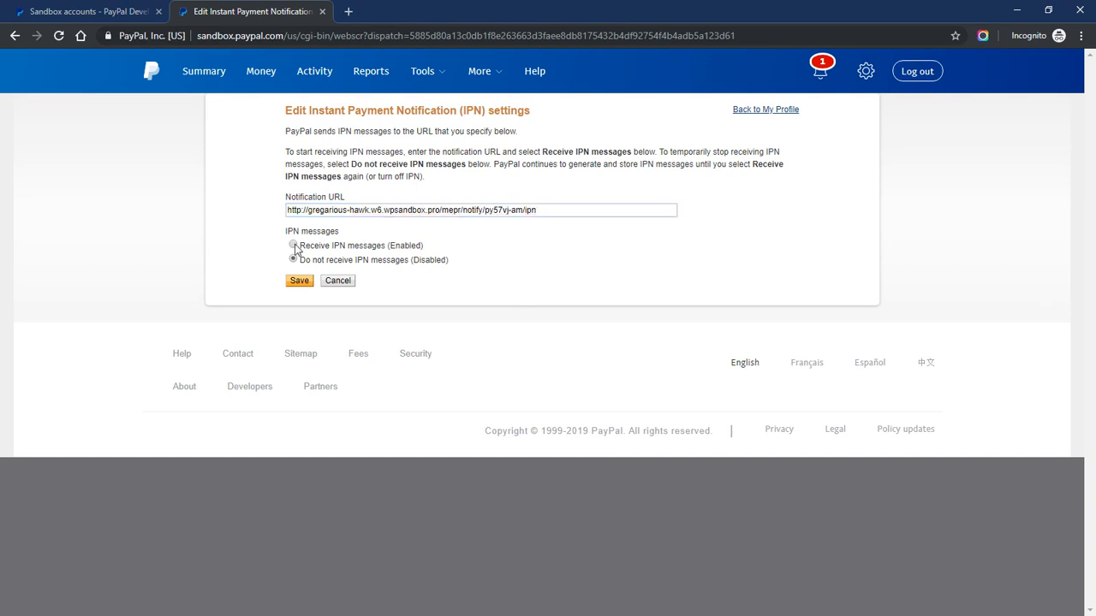
drag(388, 246, 424, 247)
click(299, 281)
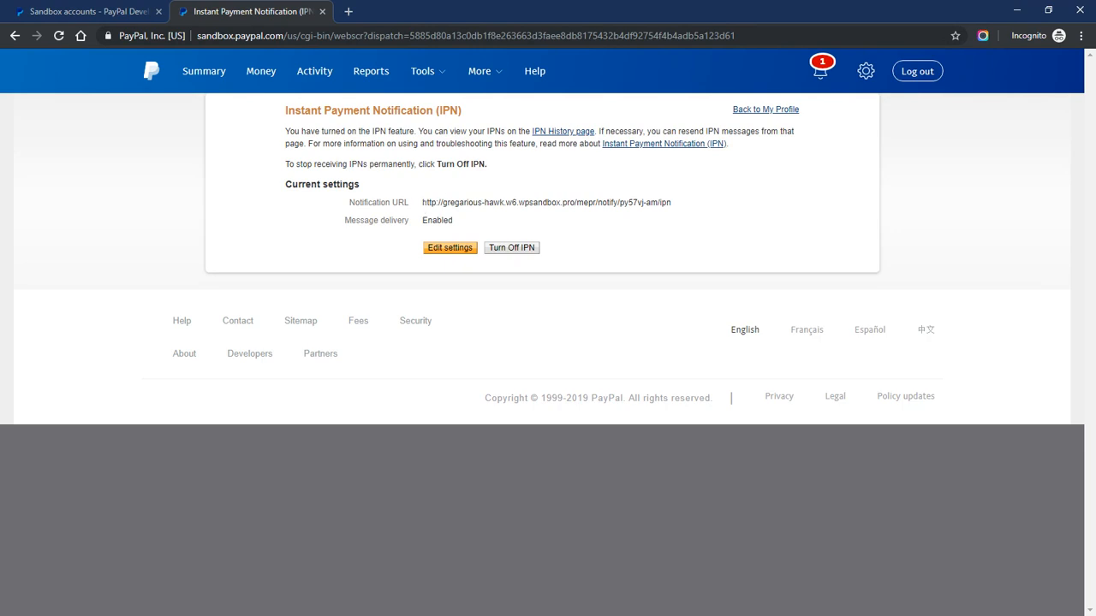
drag(423, 202, 682, 213)
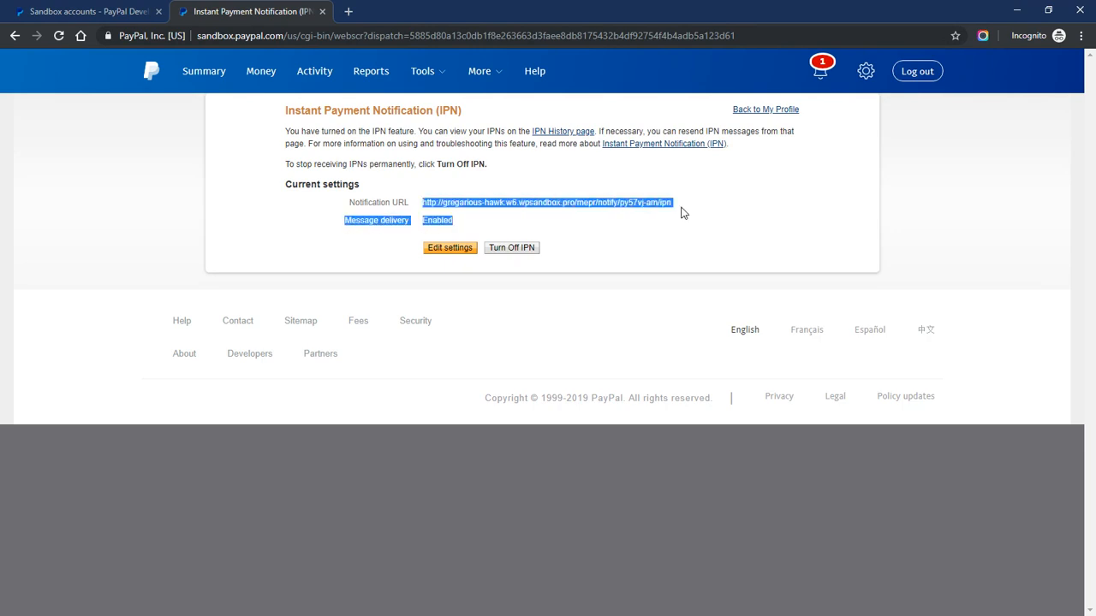
click(559, 204)
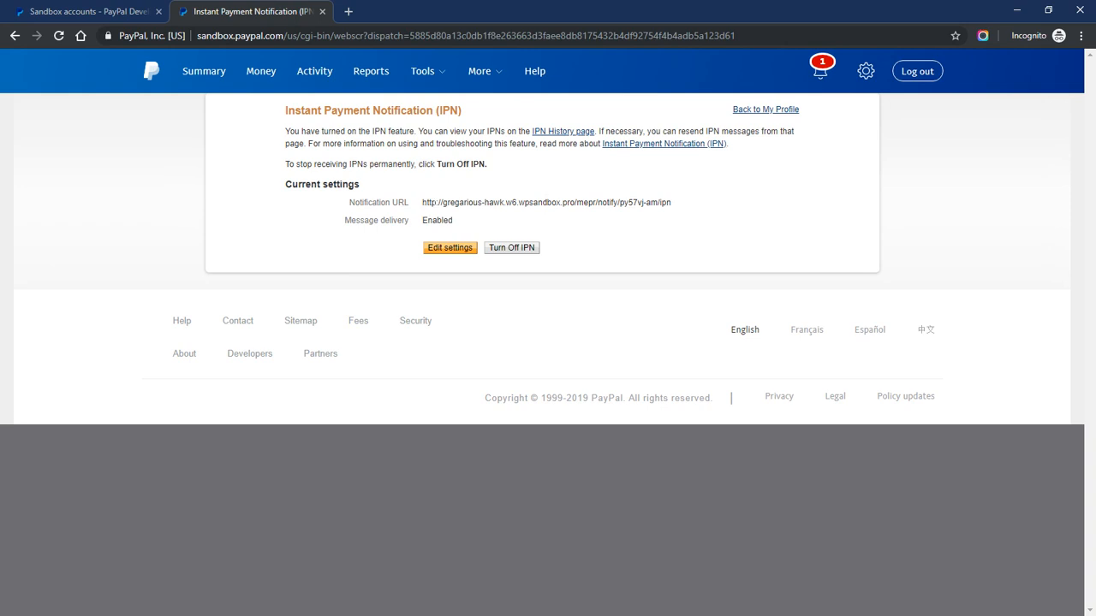
drag(422, 202, 667, 203)
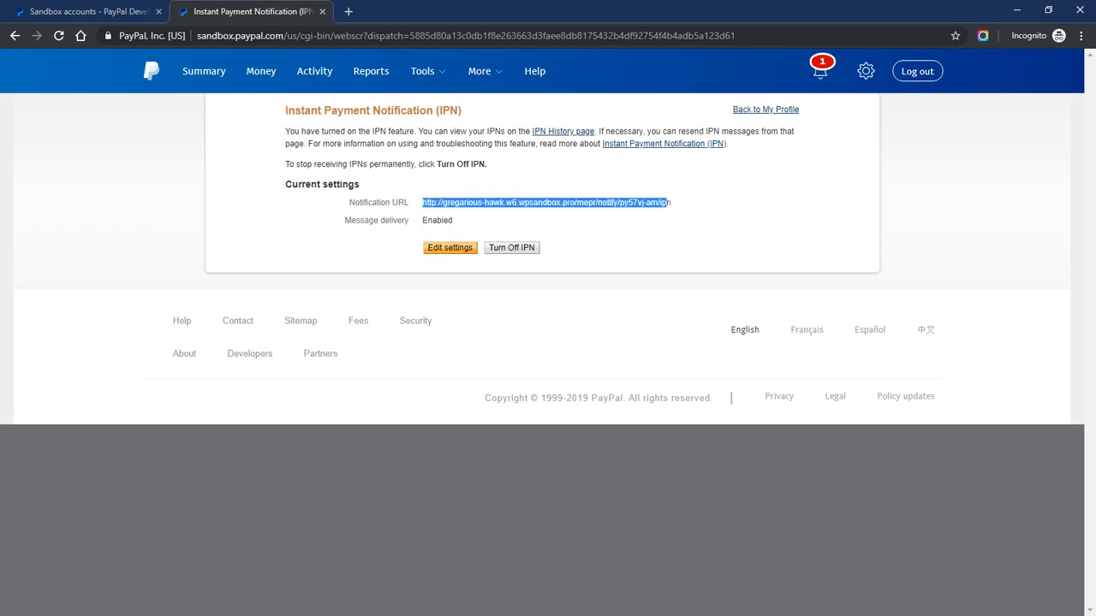
click(511, 203)
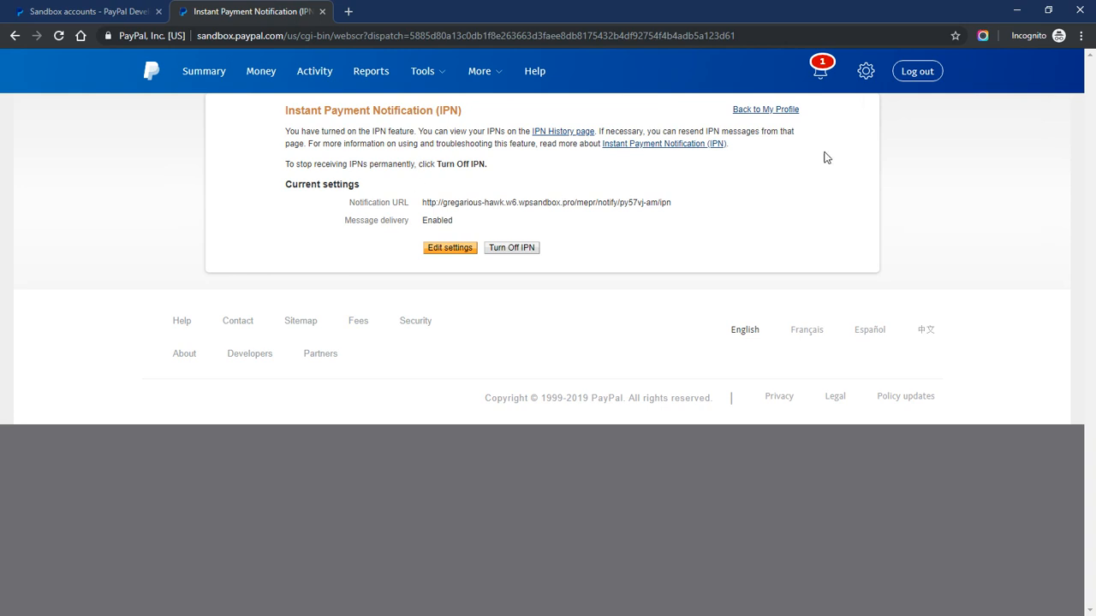
click(867, 75)
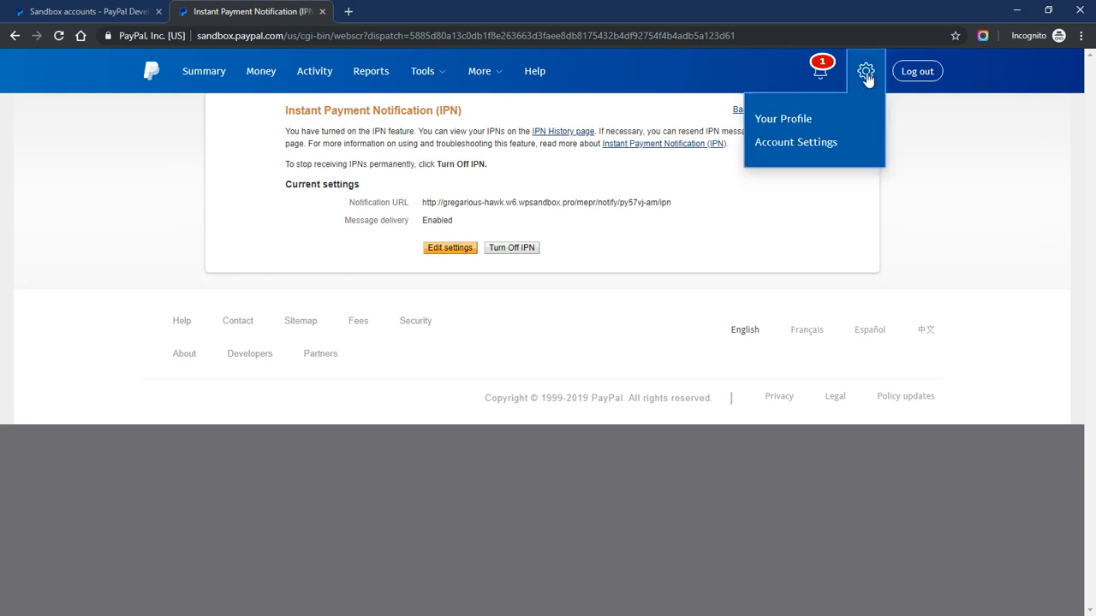
In Website payment preferences, switch Auto return to On
click(809, 146)
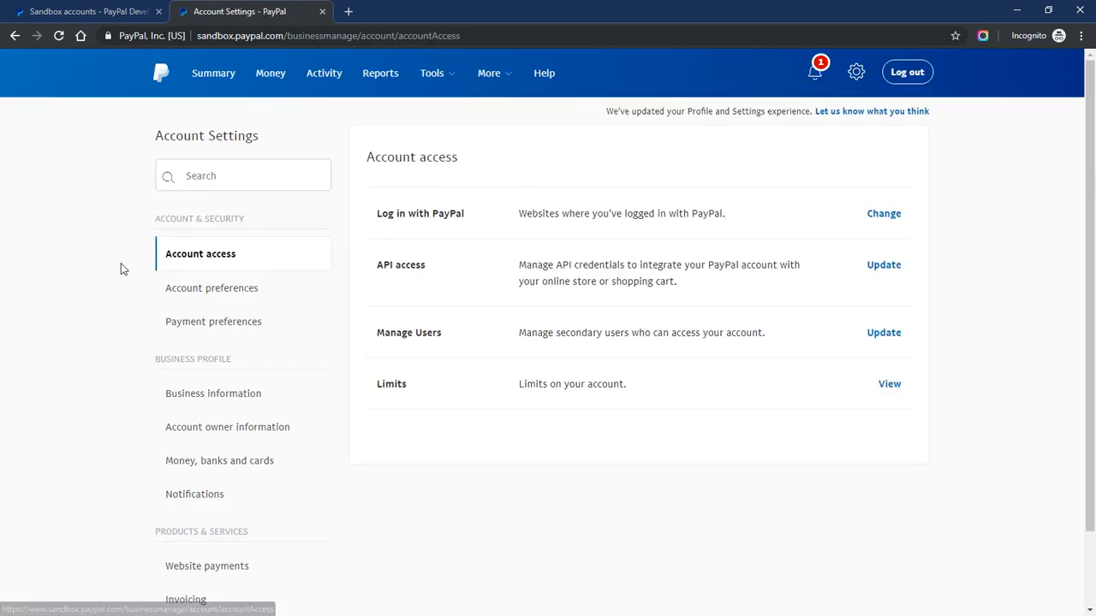
scroll(122, 266, down, 1)
click(191, 476)
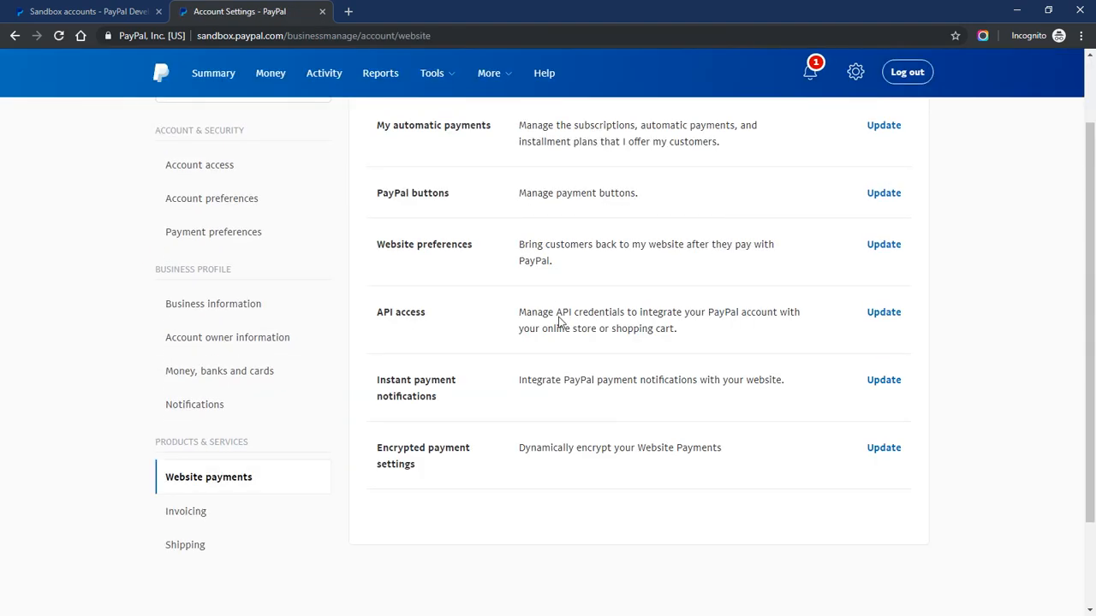
drag(377, 244, 474, 247)
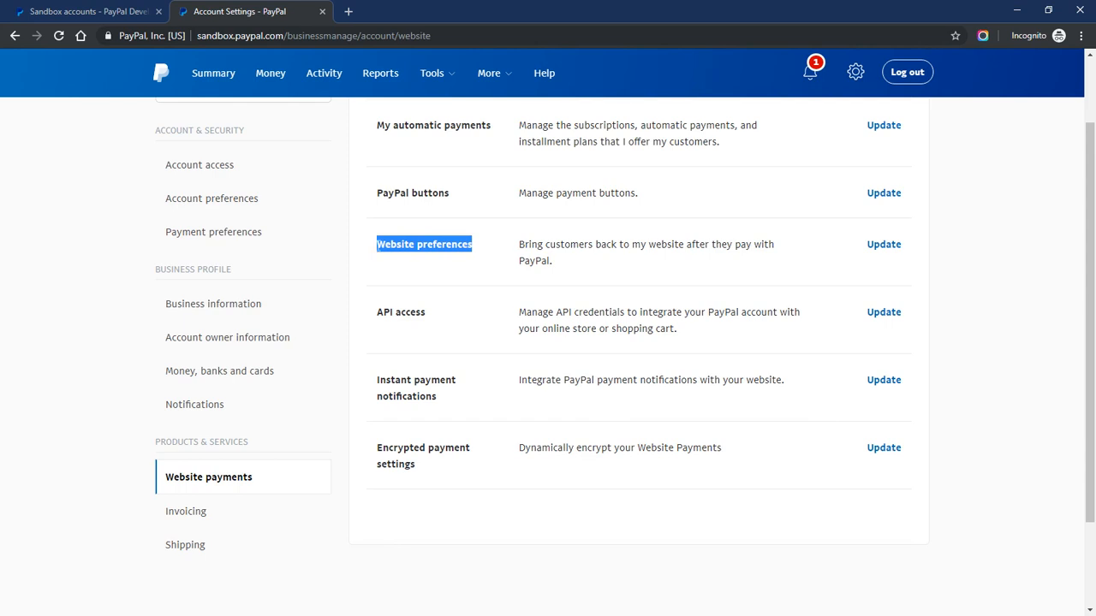
click(890, 248)
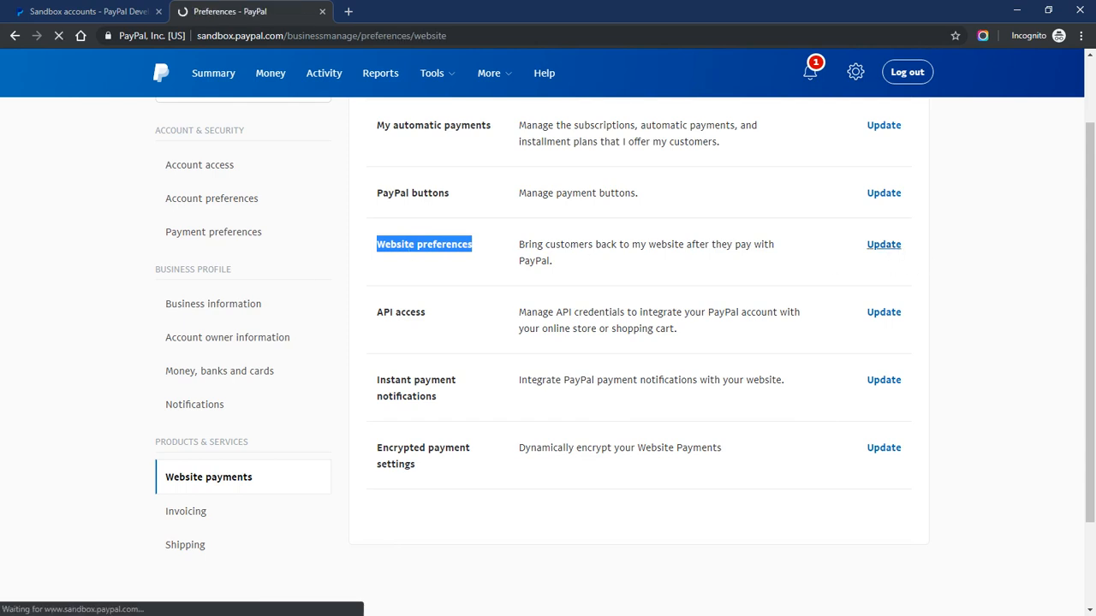
scroll(192, 280, down, 1)
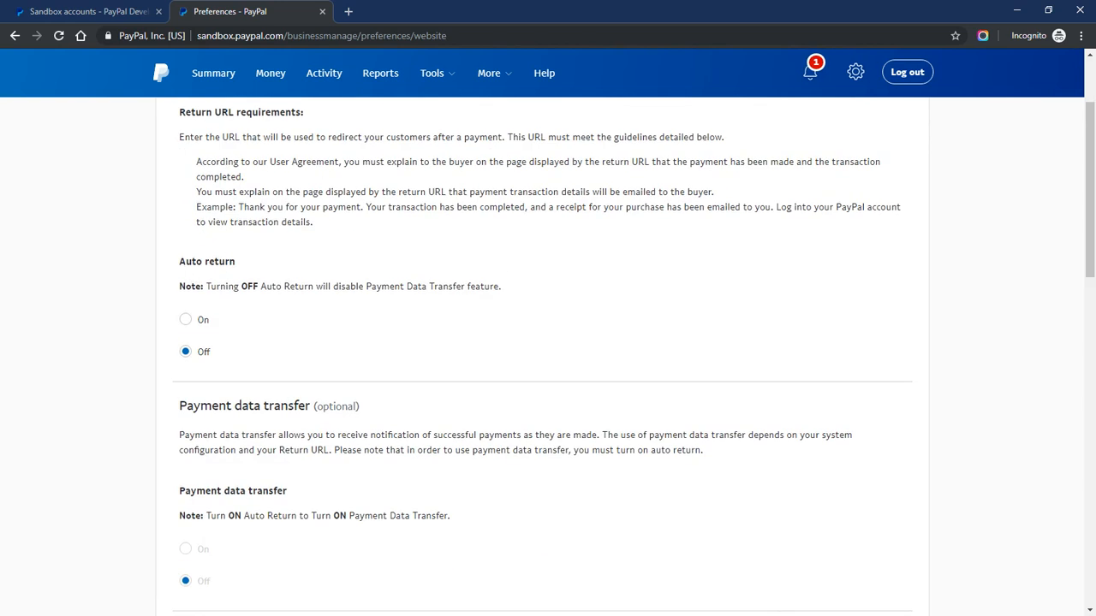
drag(179, 261, 246, 281)
scroll(248, 281, up, 2)
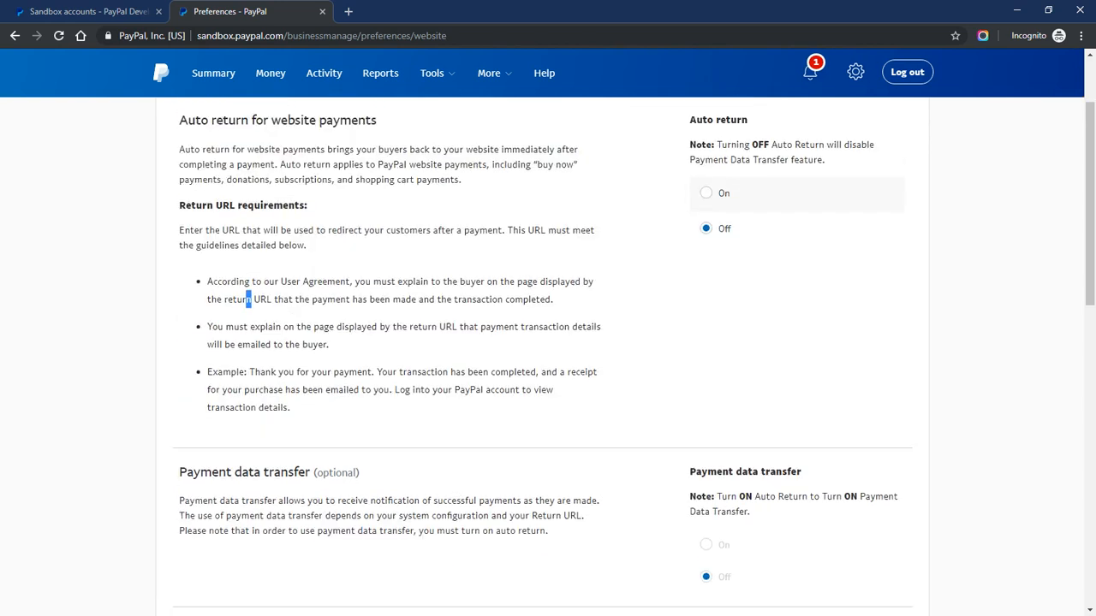
click(249, 280)
scroll(249, 280, down, 4)
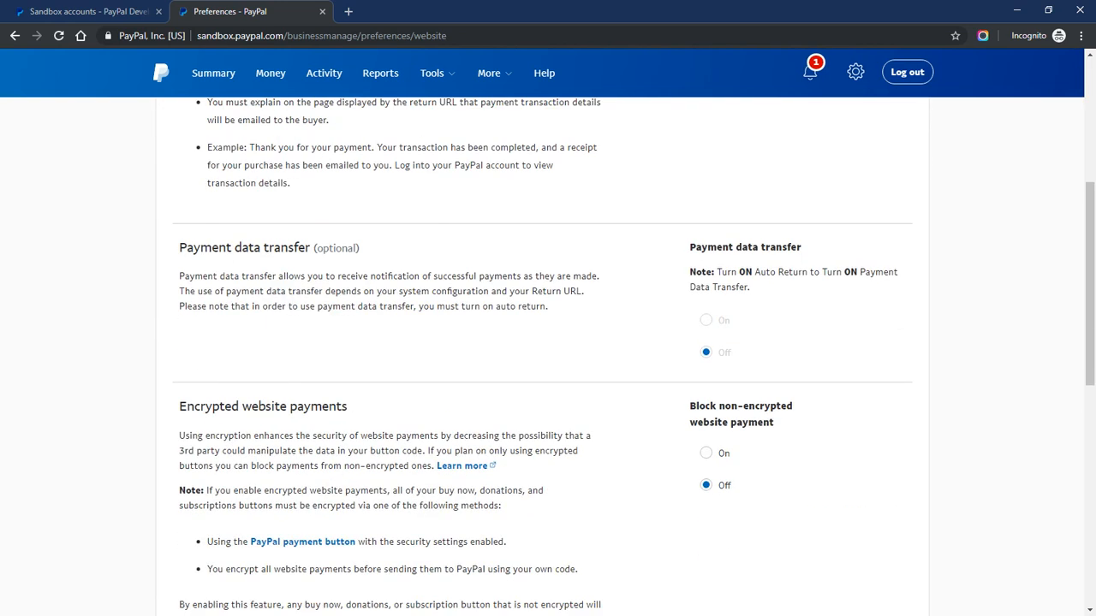
scroll(673, 268, up, 3)
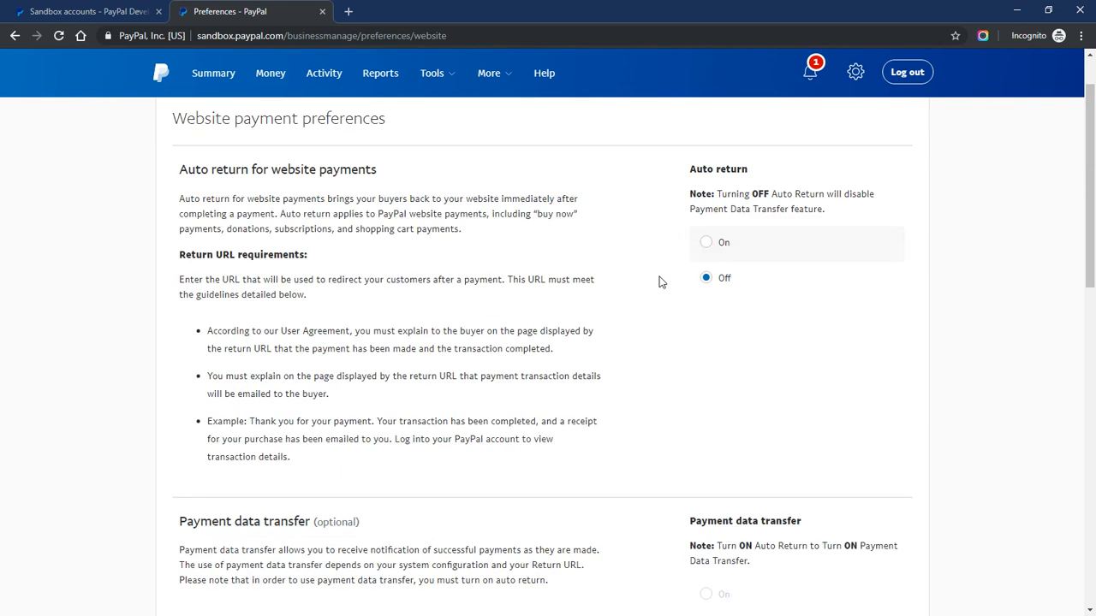
mouse_move(748, 170)
mouse_down()
mouse_move(691, 170)
mouse_move(752, 172)
mouse_up()
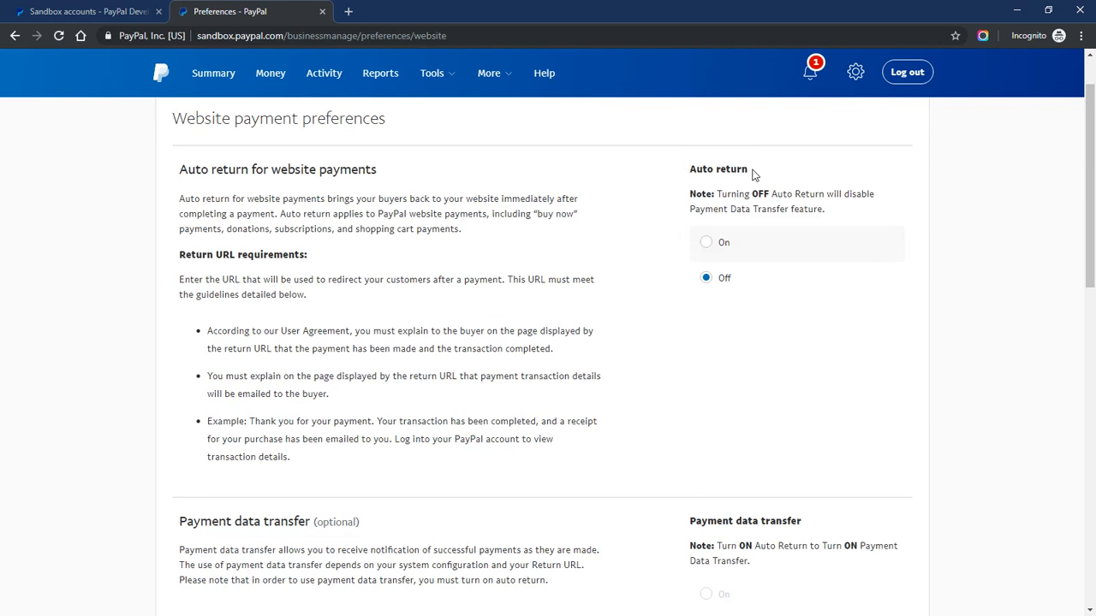
click(706, 245)
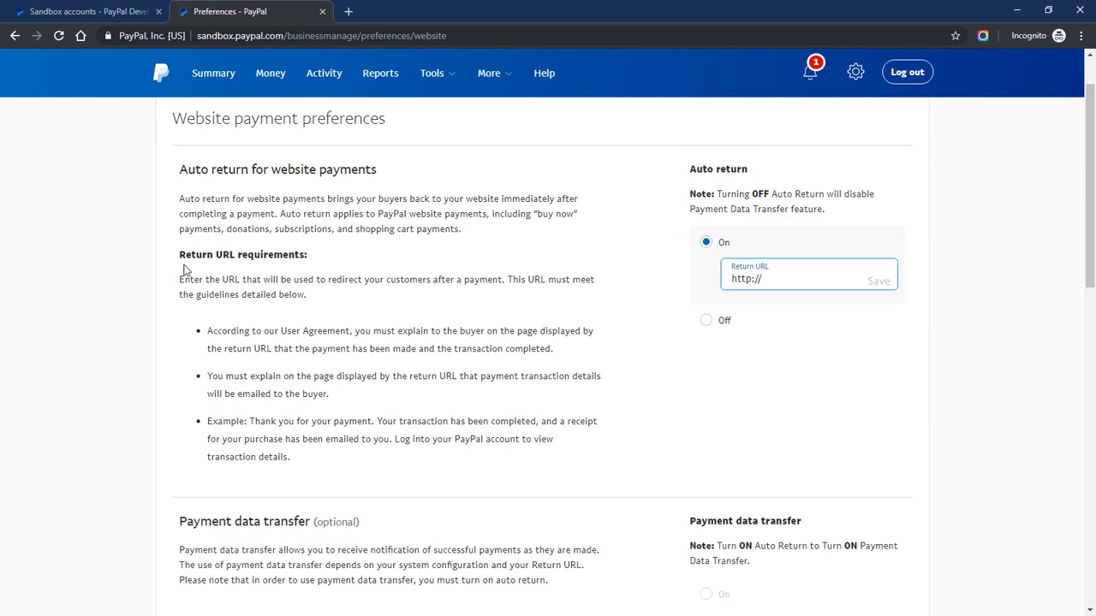
Copy MemberPress's Return URL and bring up paste options on PayPal's Return URL field
key(alt+Tab)
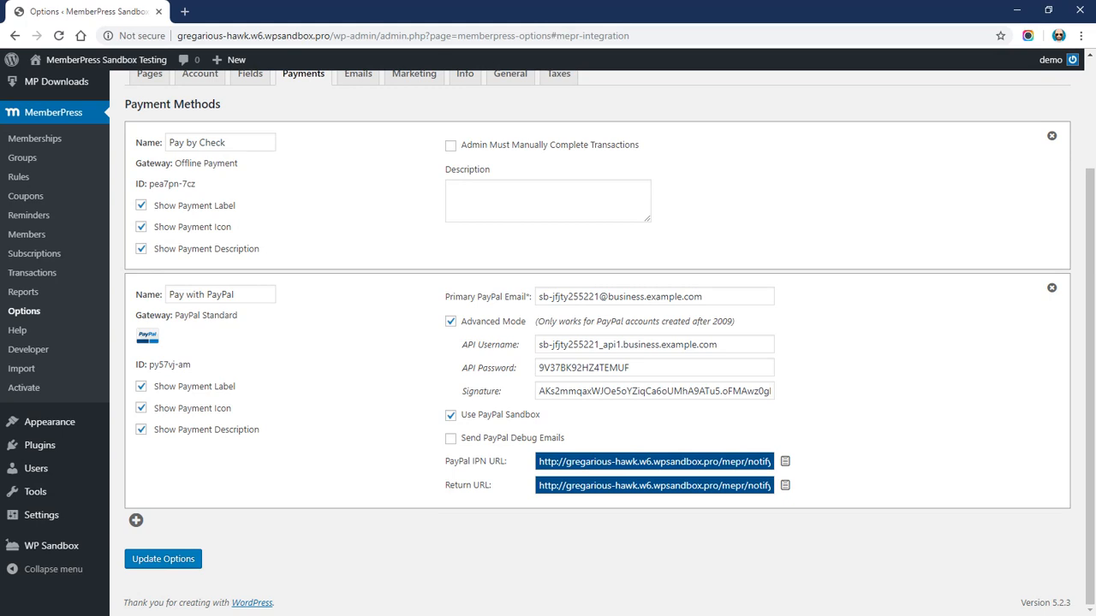
drag(446, 485, 502, 488)
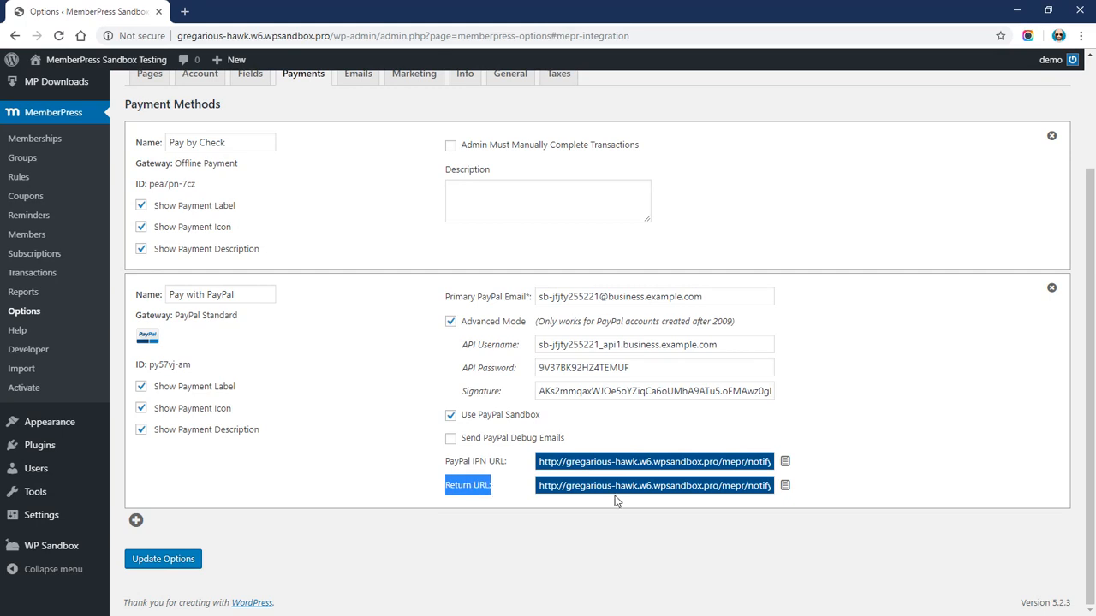
click(786, 486)
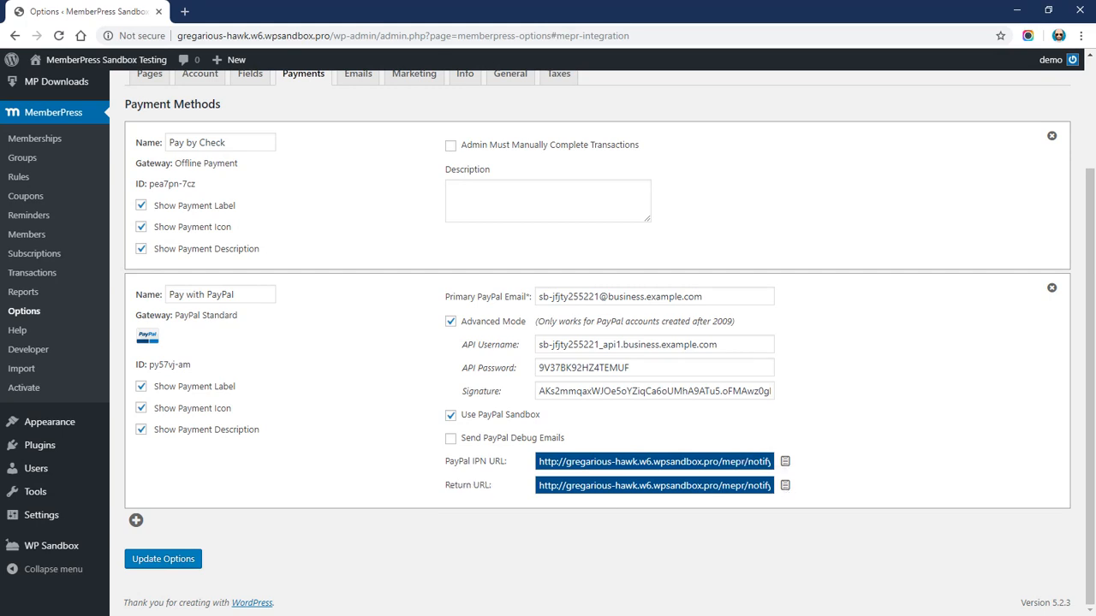
key(alt+Tab)
right_click(743, 283)
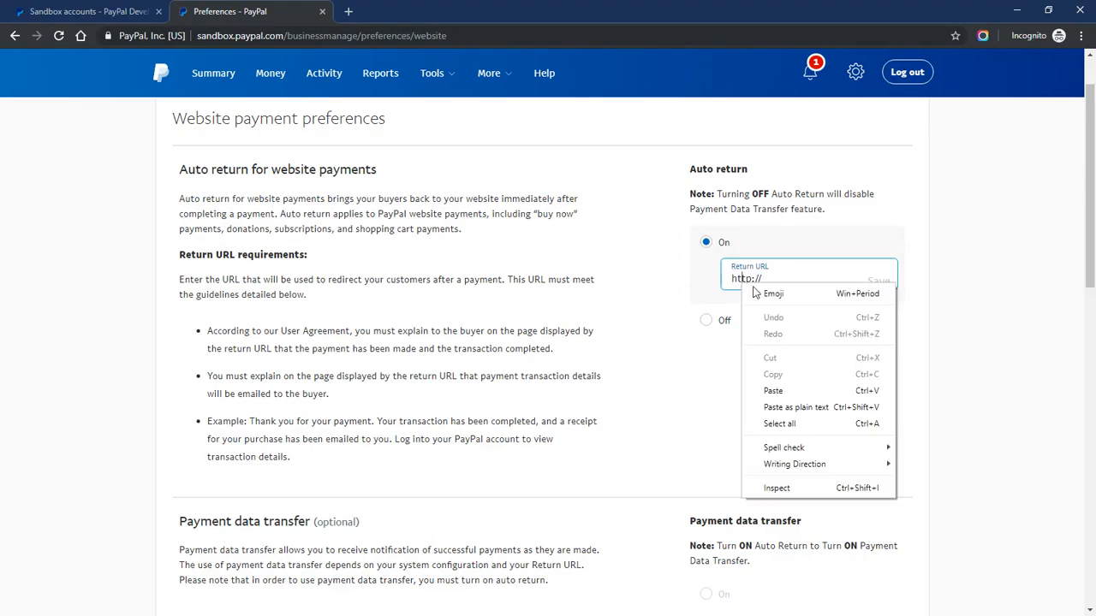
Paste the MemberPress return URL into the Auto return Return URL field and save it
click(794, 407)
click(877, 281)
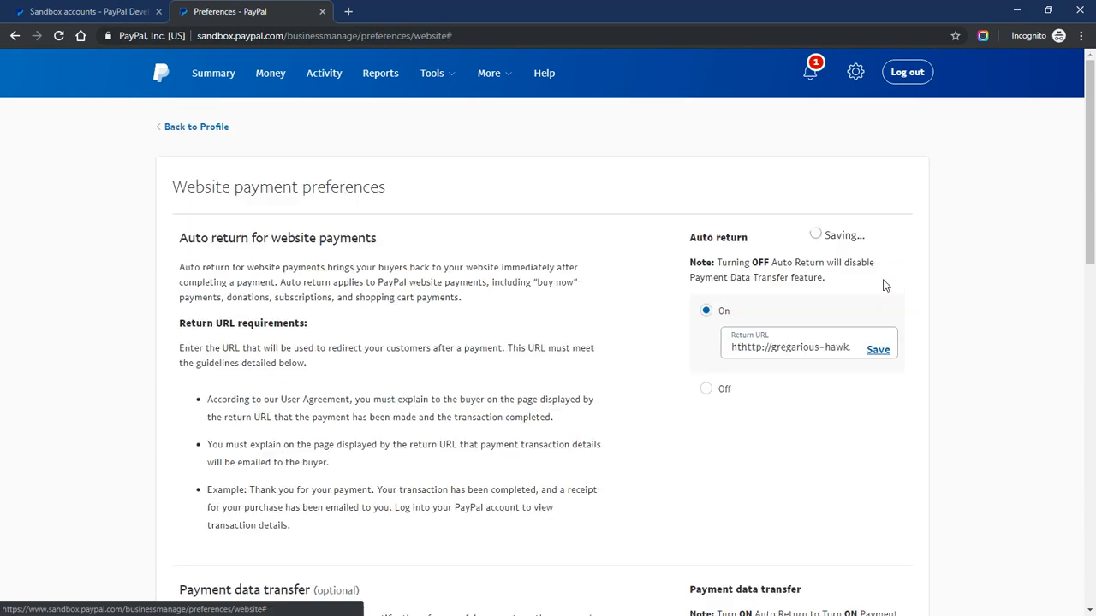
scroll(631, 301, down, 4)
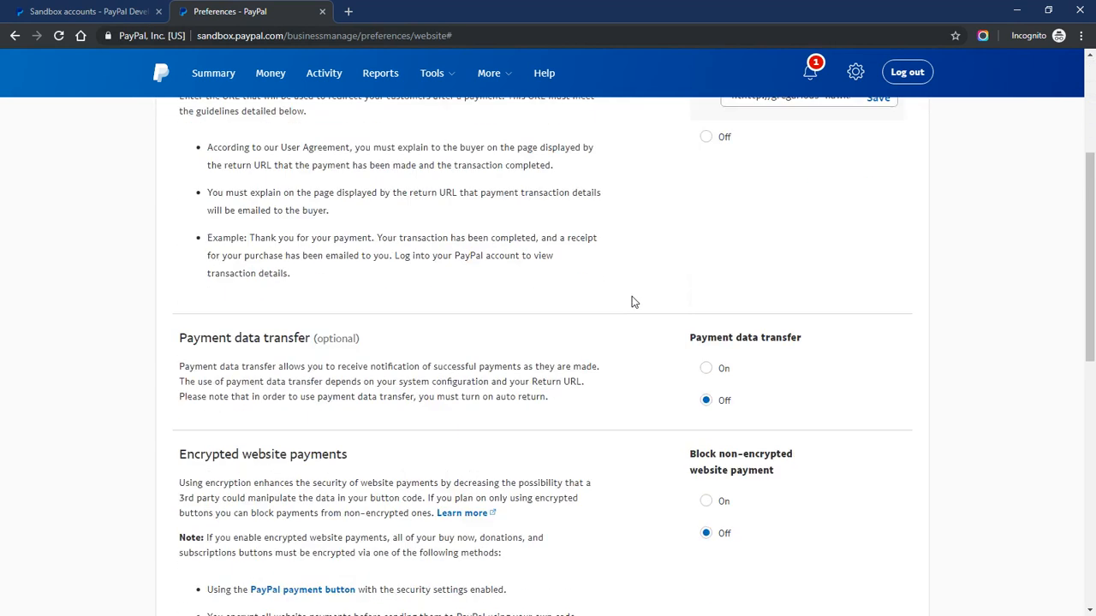
Turn Payment data transfer On, generating an identity token, and review Encrypted website payments
drag(185, 248, 368, 251)
click(393, 251)
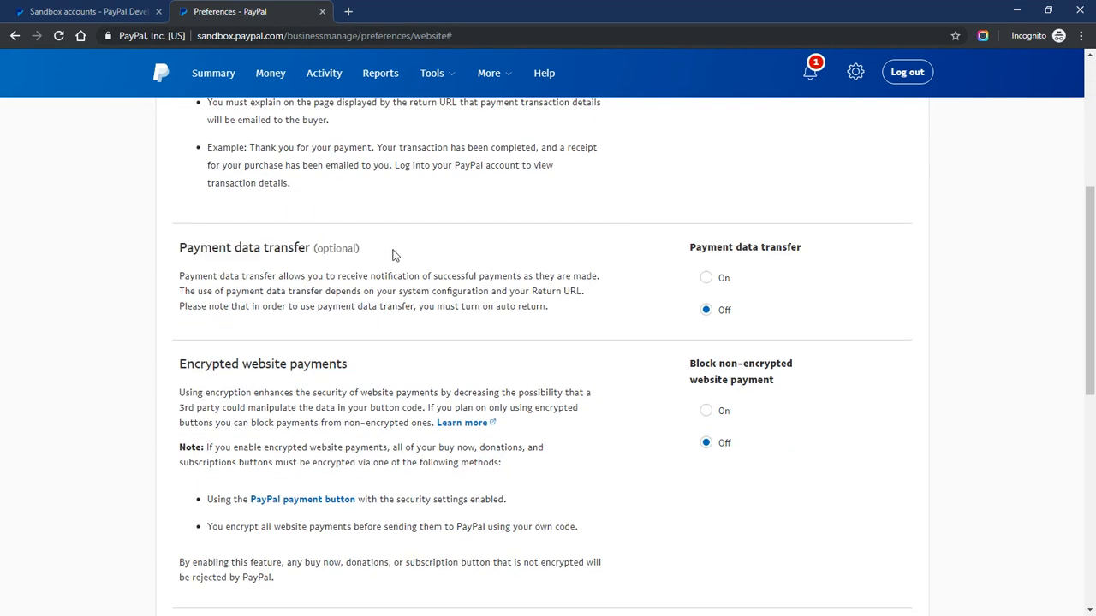
click(706, 278)
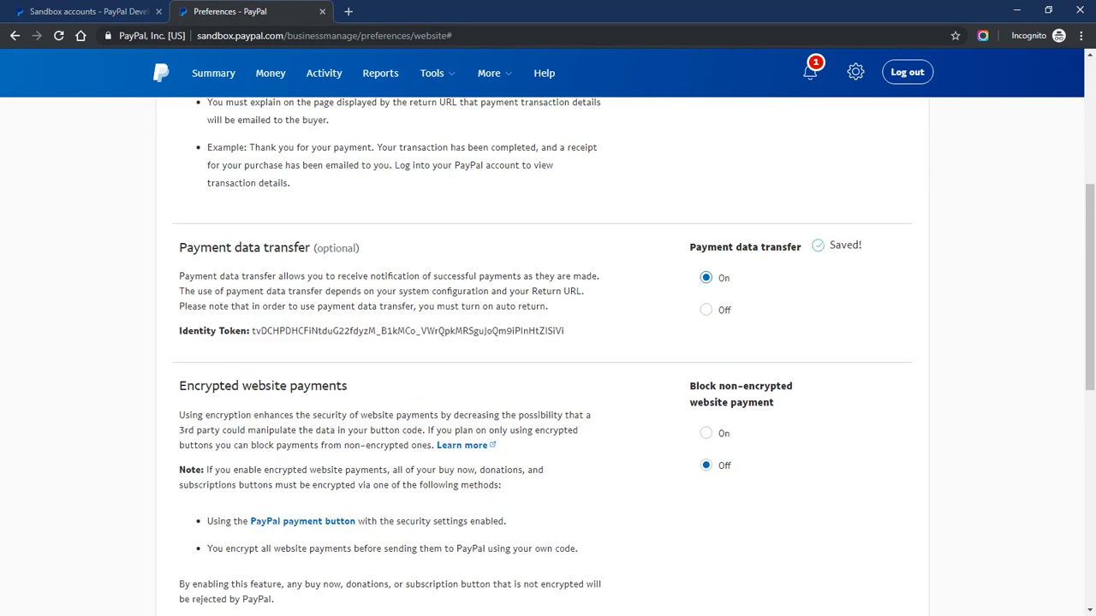
scroll(542, 306, down, 2)
drag(178, 254, 385, 257)
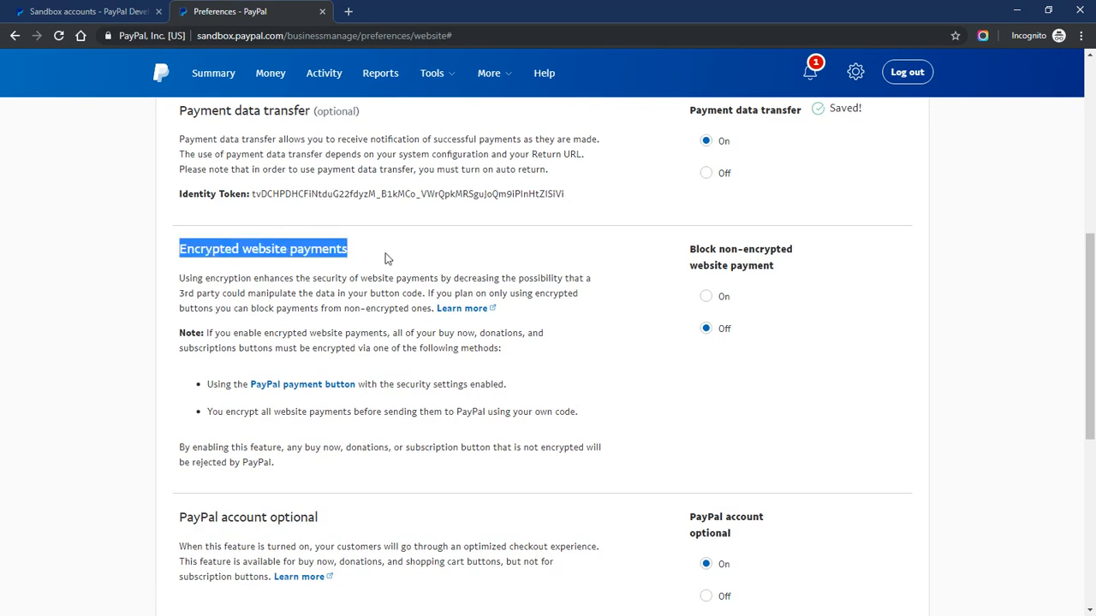
click(387, 257)
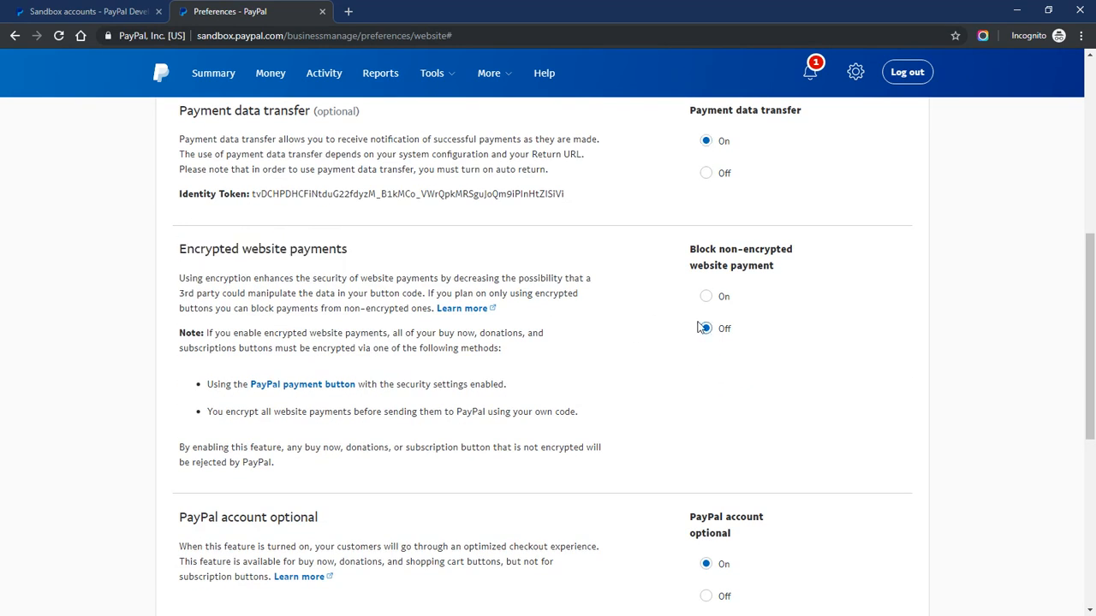
scroll(636, 377, down, 2)
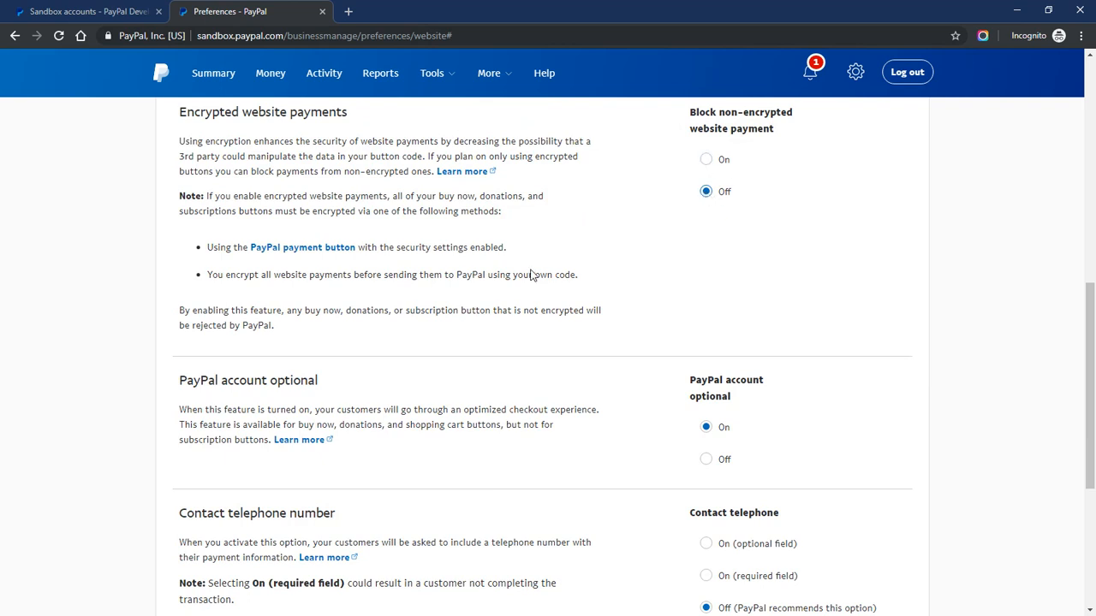
scroll(533, 278, down, 2)
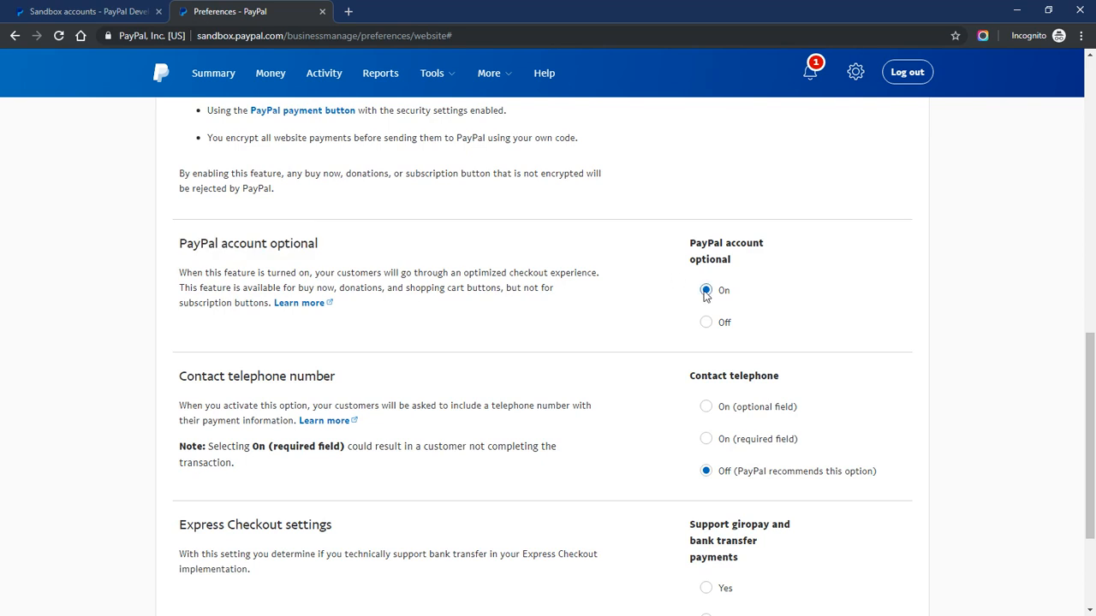
Leave PayPal account optional set to On and review the rest of the website payment preferences
click(705, 323)
click(705, 291)
drag(177, 241, 359, 297)
click(360, 297)
drag(178, 243, 352, 248)
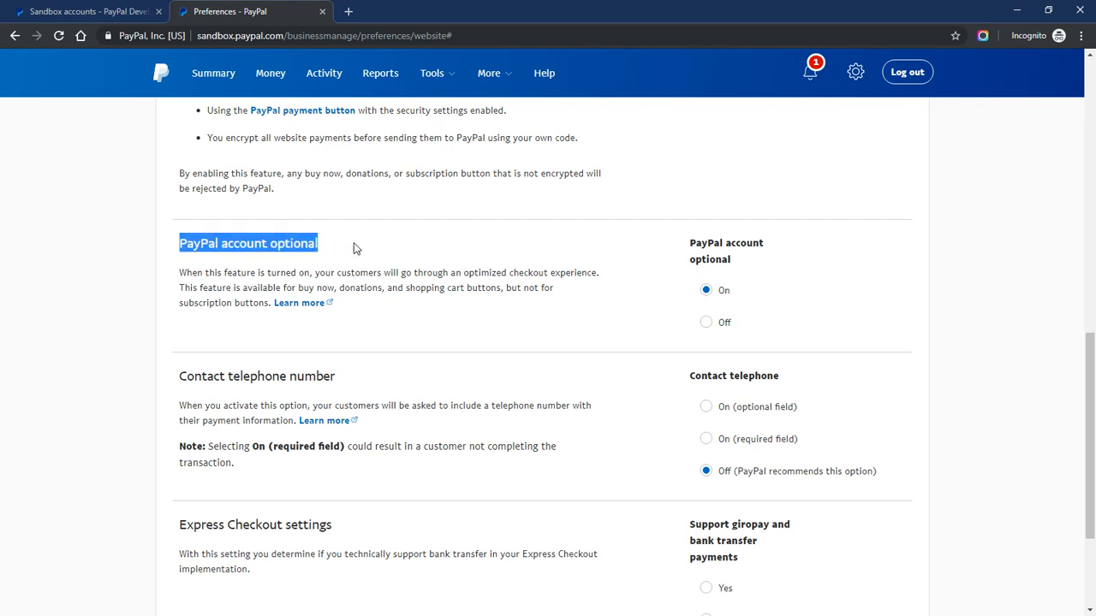
click(352, 248)
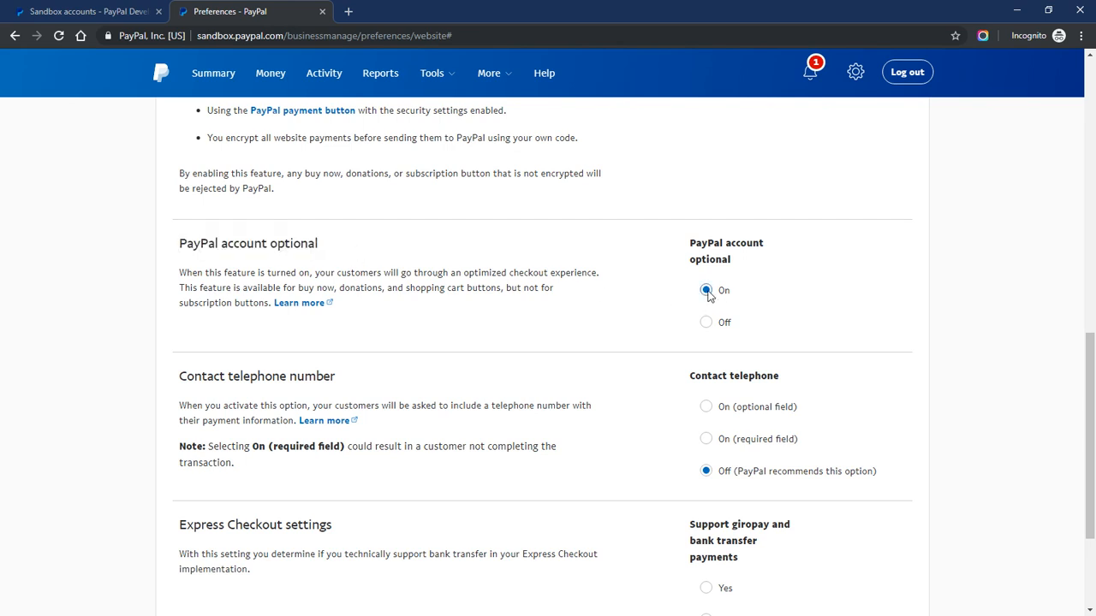
scroll(408, 339, down, 3)
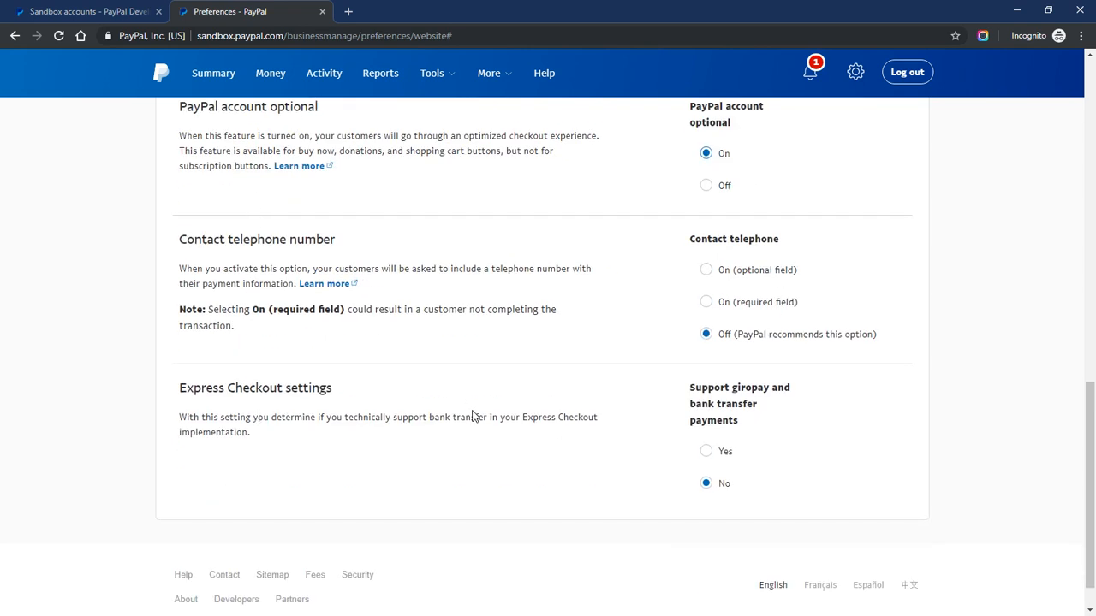
scroll(476, 416, up, 5)
scroll(476, 416, up, 4)
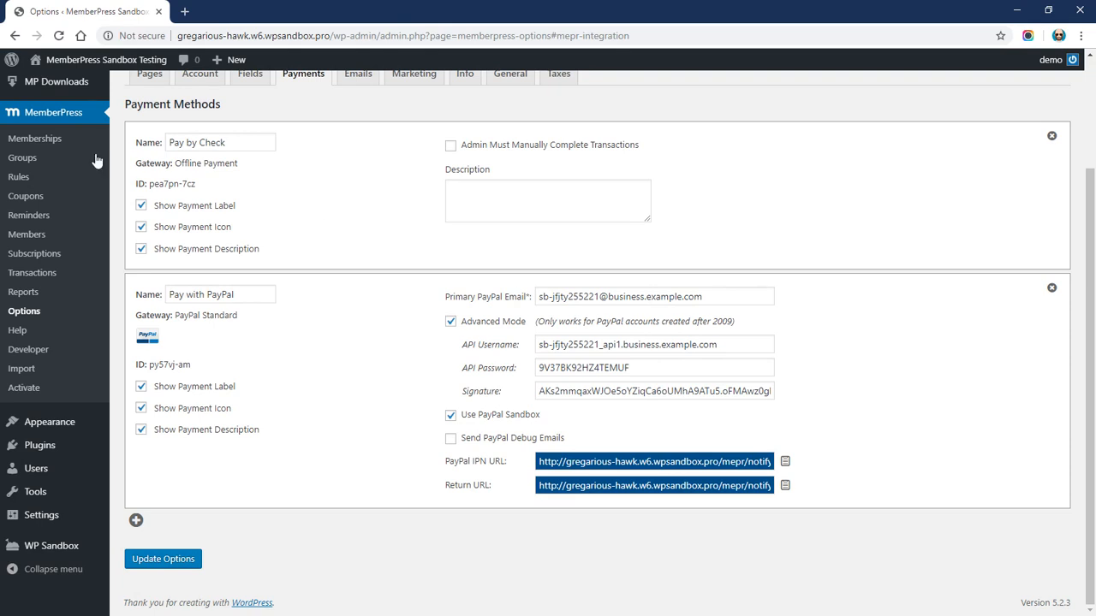
Open MemberPress Memberships, then close the business account's Account Details to show the Sandbox Accounts list
click(39, 140)
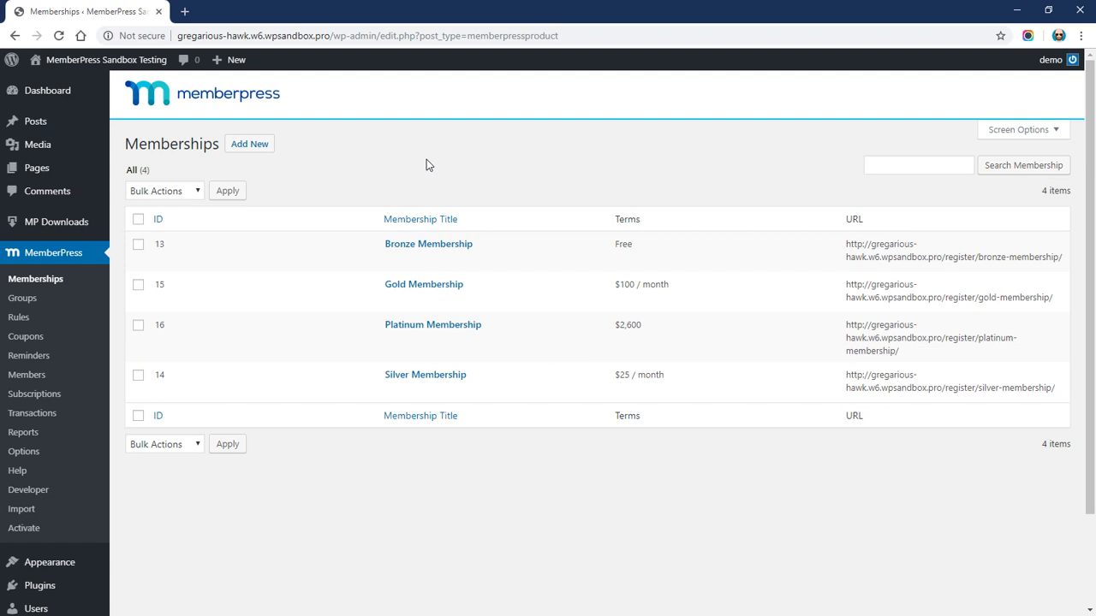
key(alt+Tab)
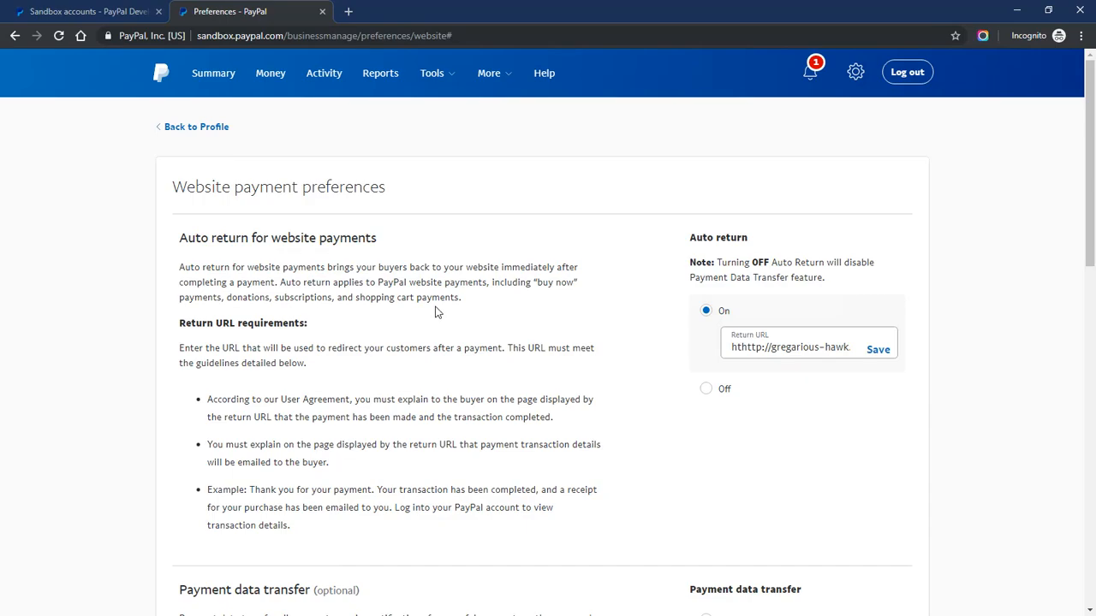
click(125, 11)
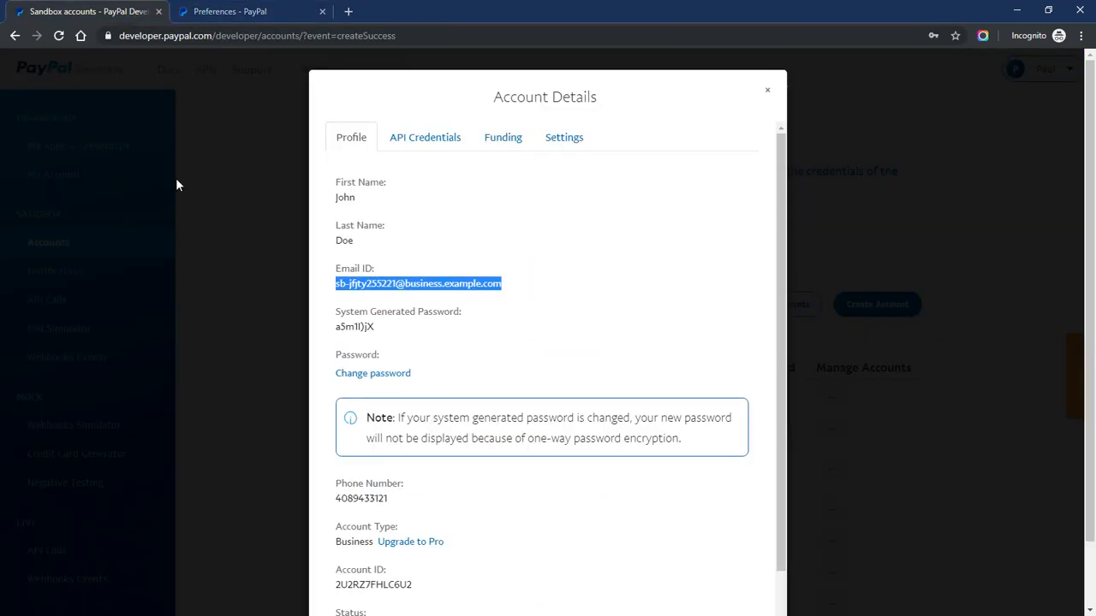
click(767, 90)
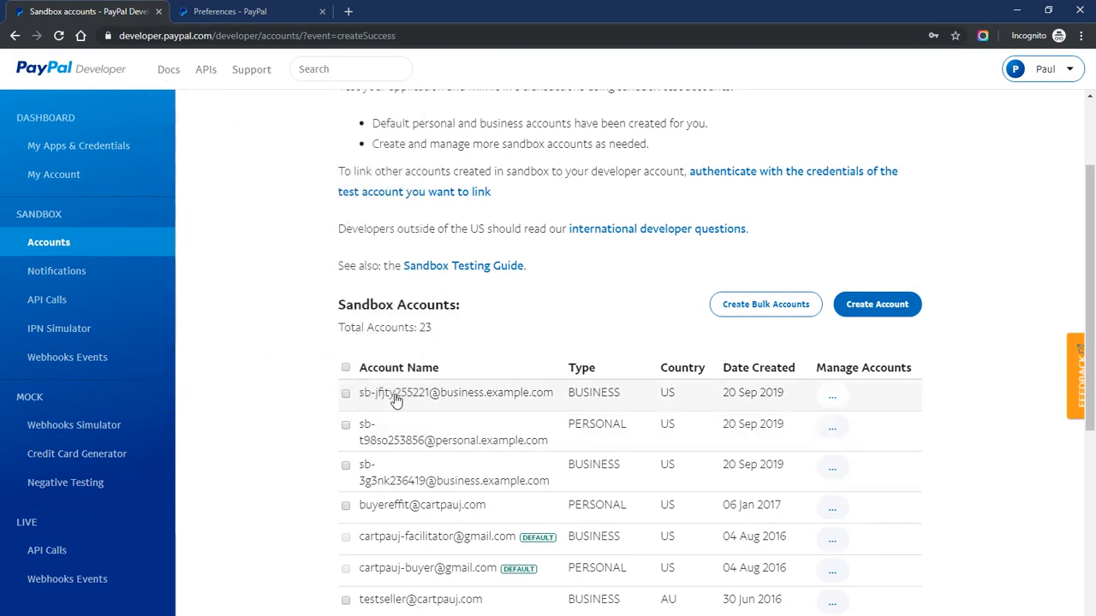
Create a United States Personal (Buyer) sandbox account, view its details, then log out of the business account
click(872, 308)
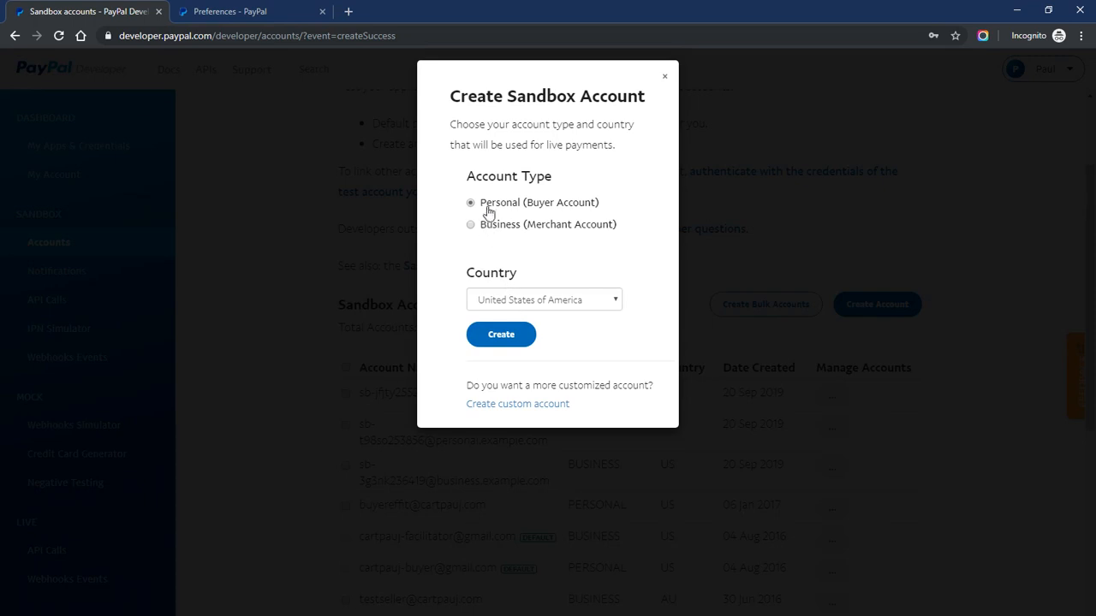
drag(481, 206, 609, 210)
click(611, 210)
click(496, 337)
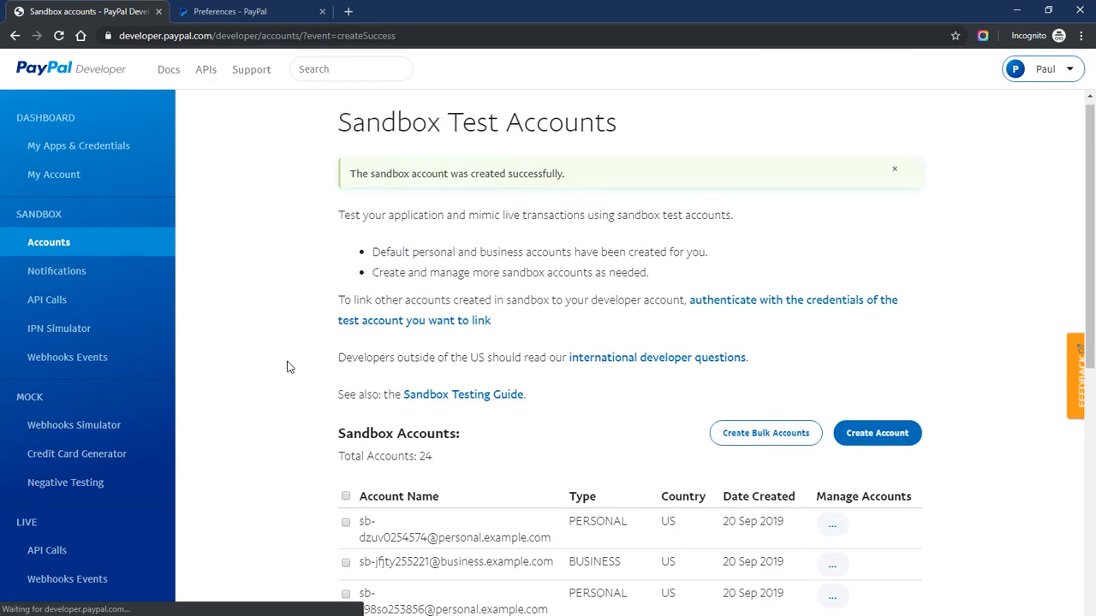
scroll(286, 299, down, 3)
click(832, 397)
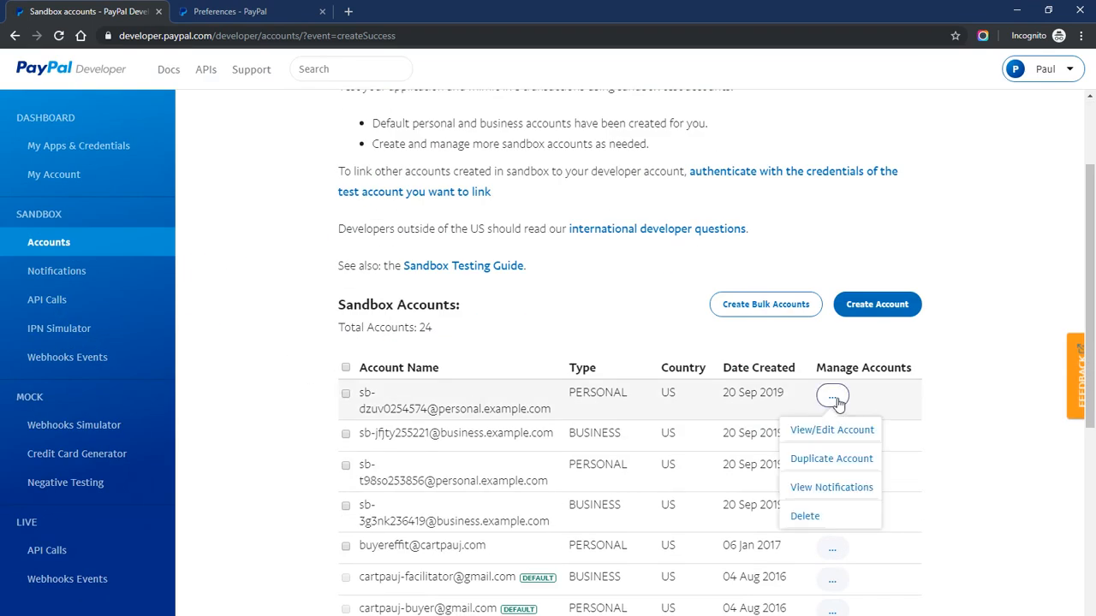
click(832, 430)
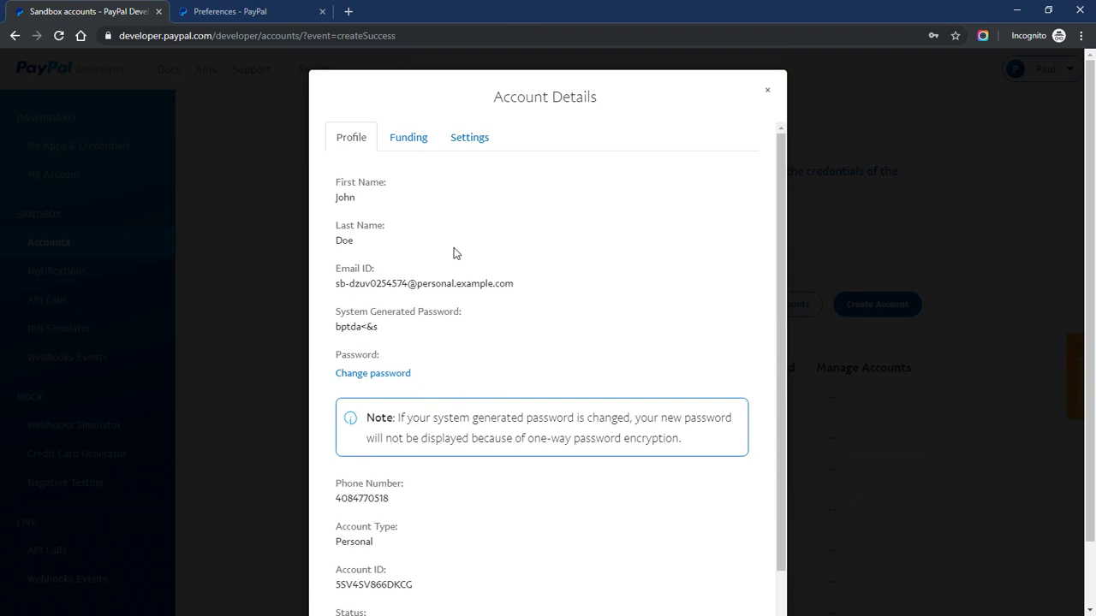
click(249, 11)
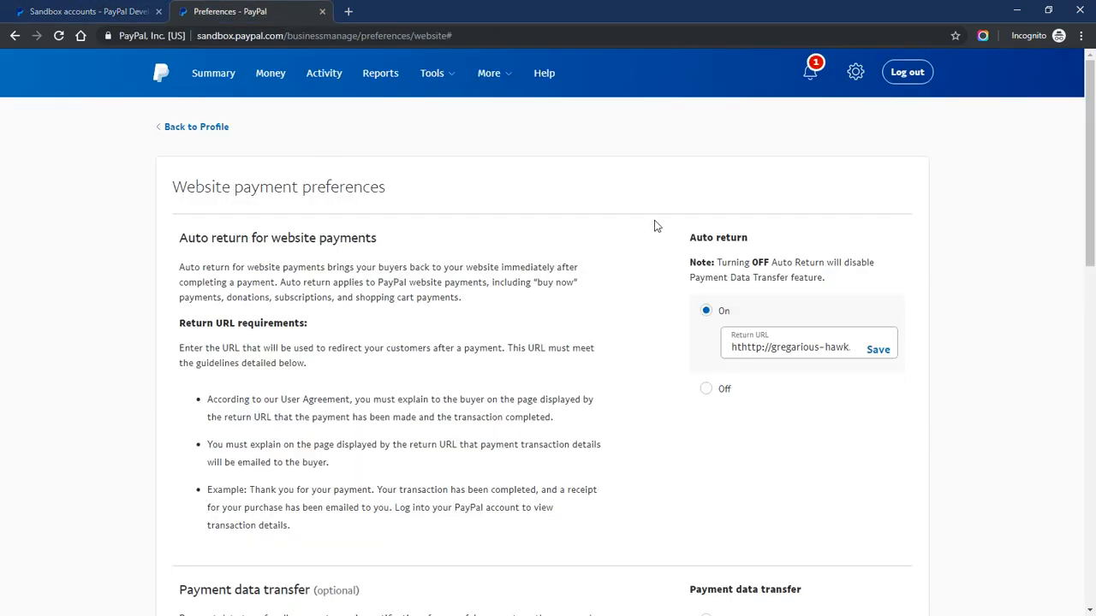
click(913, 73)
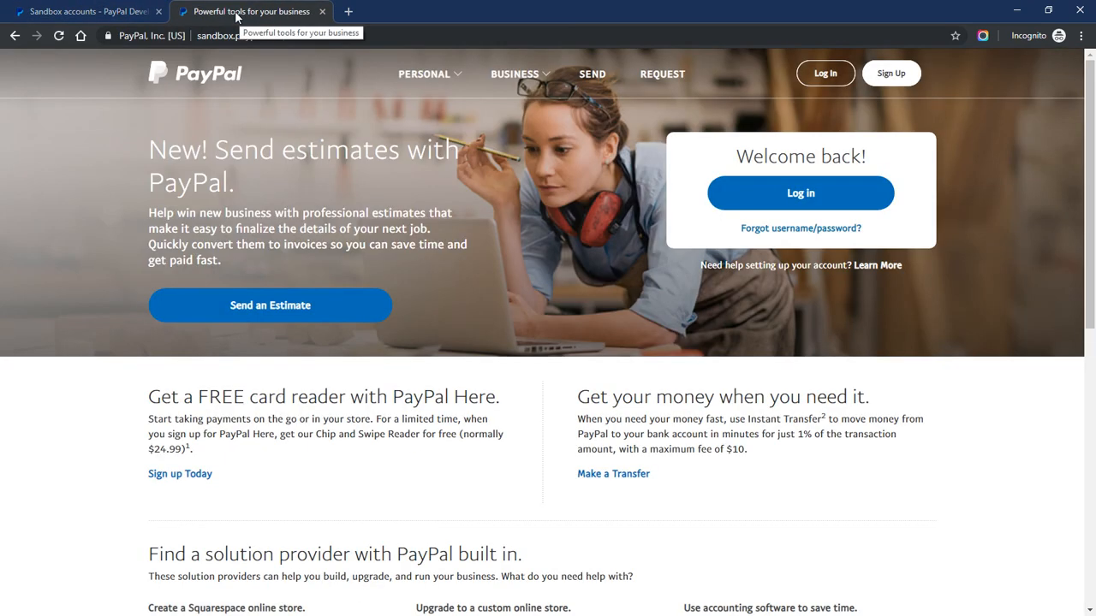
Close the PayPal tab and open the Silver Membership registration page in an incognito window
middle_click(236, 17)
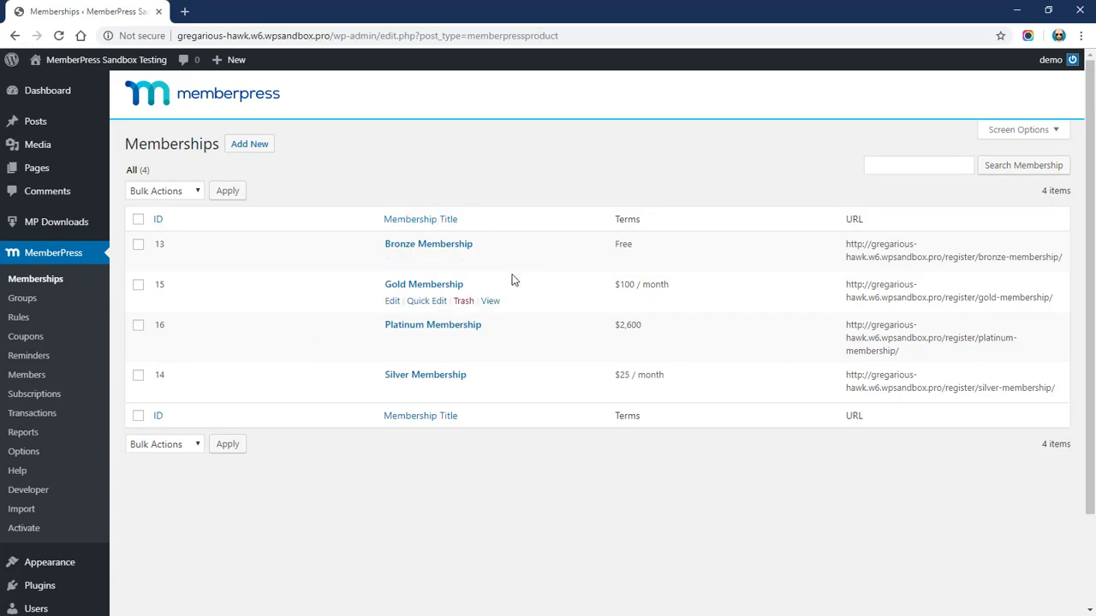
right_click(493, 393)
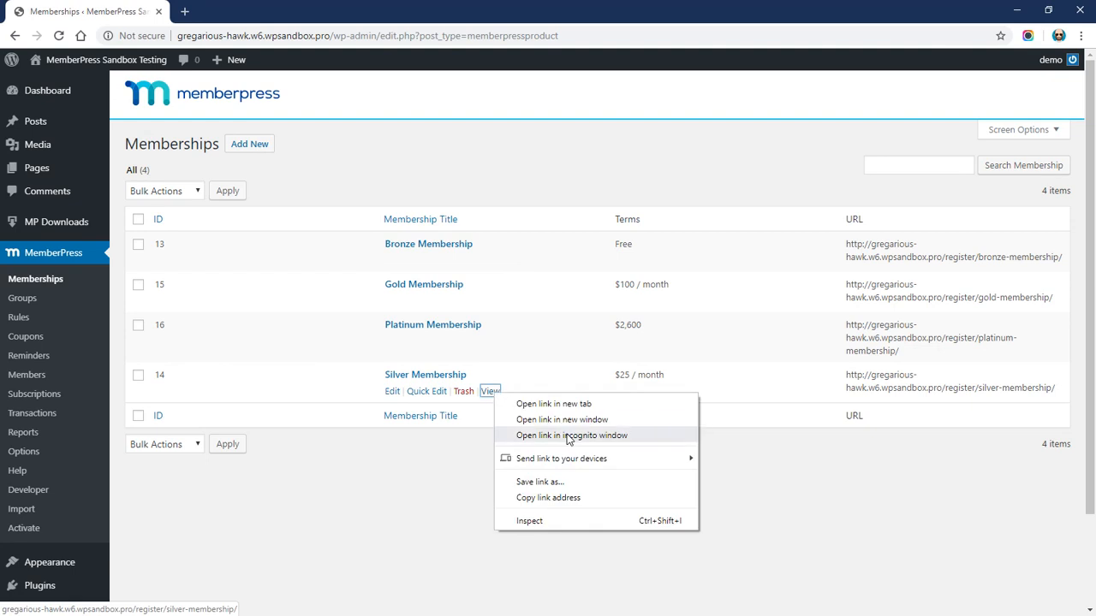
click(569, 437)
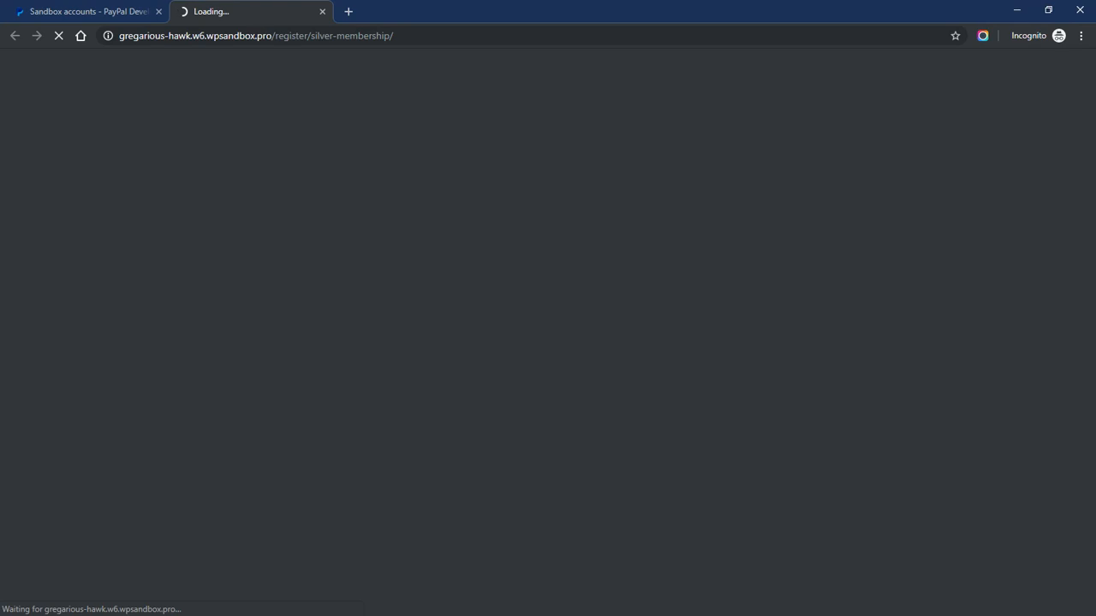
Set the Birthday field to 1951-09-01 using the date picker
scroll(326, 217, down, 2)
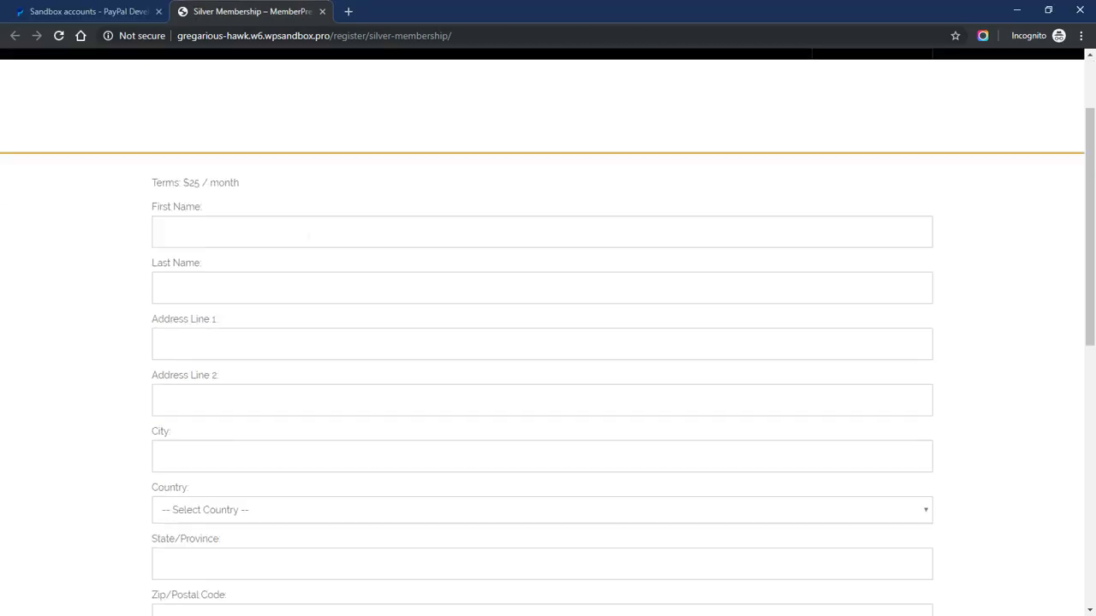
scroll(112, 255, down, 5)
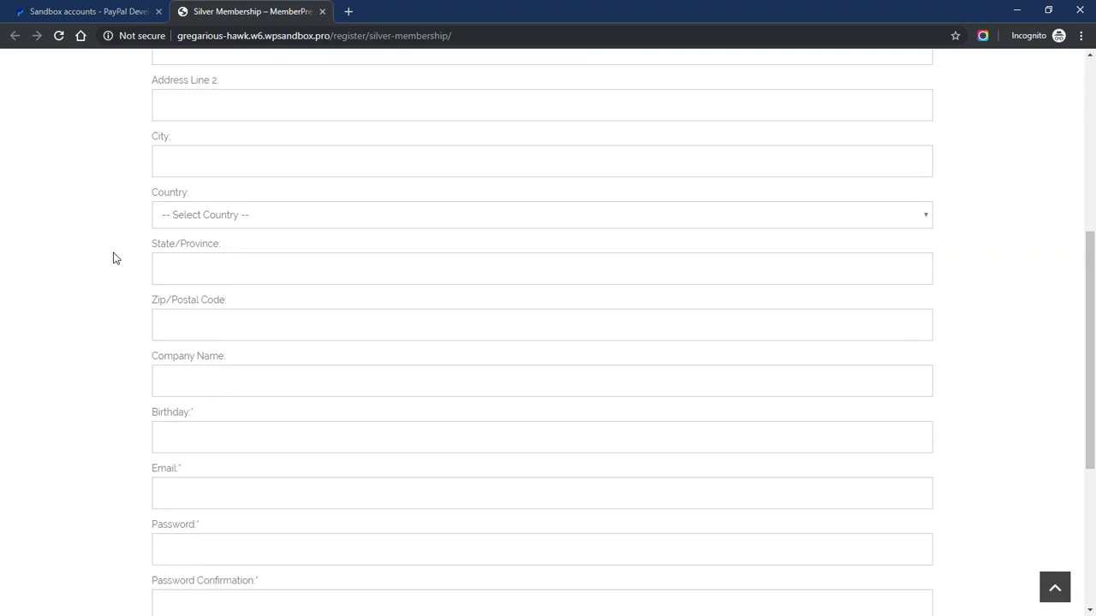
scroll(110, 251, up, 1)
scroll(110, 253, up, 3)
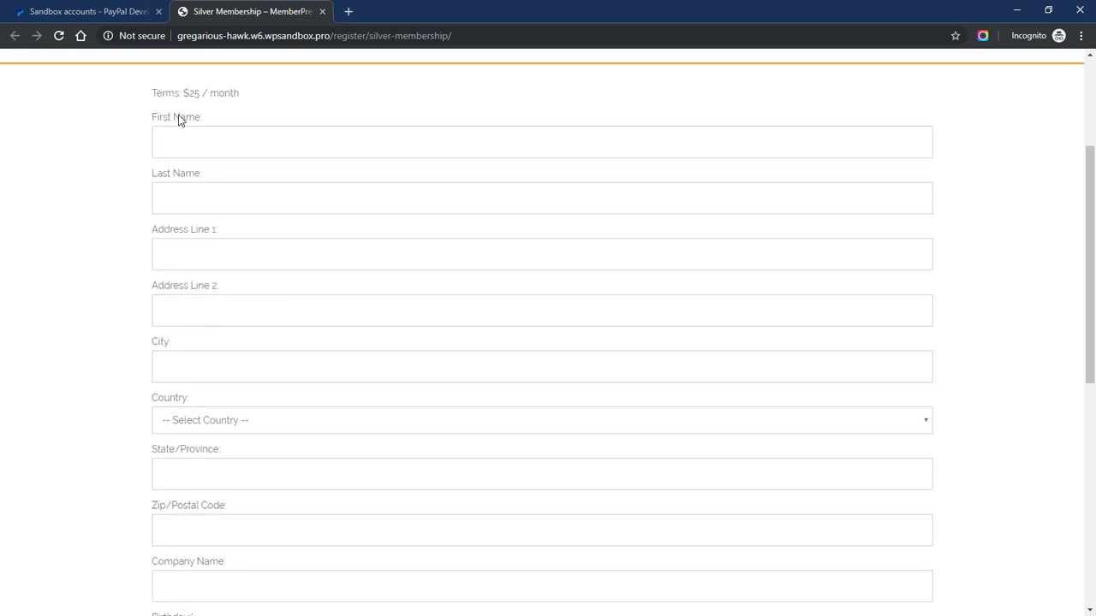
scroll(145, 346, down, 3)
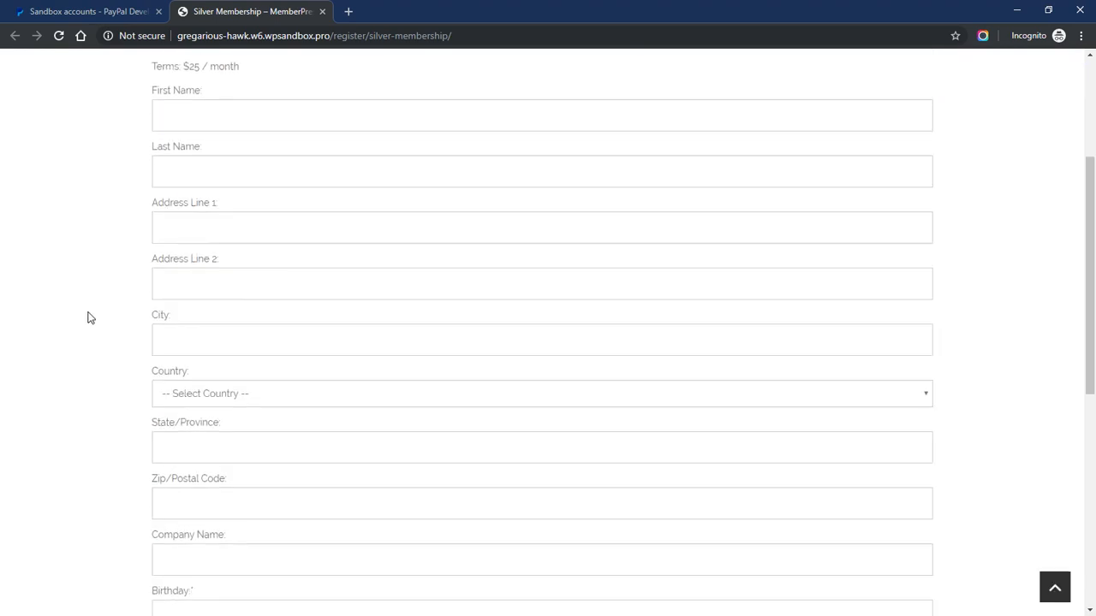
scroll(111, 317, down, 1)
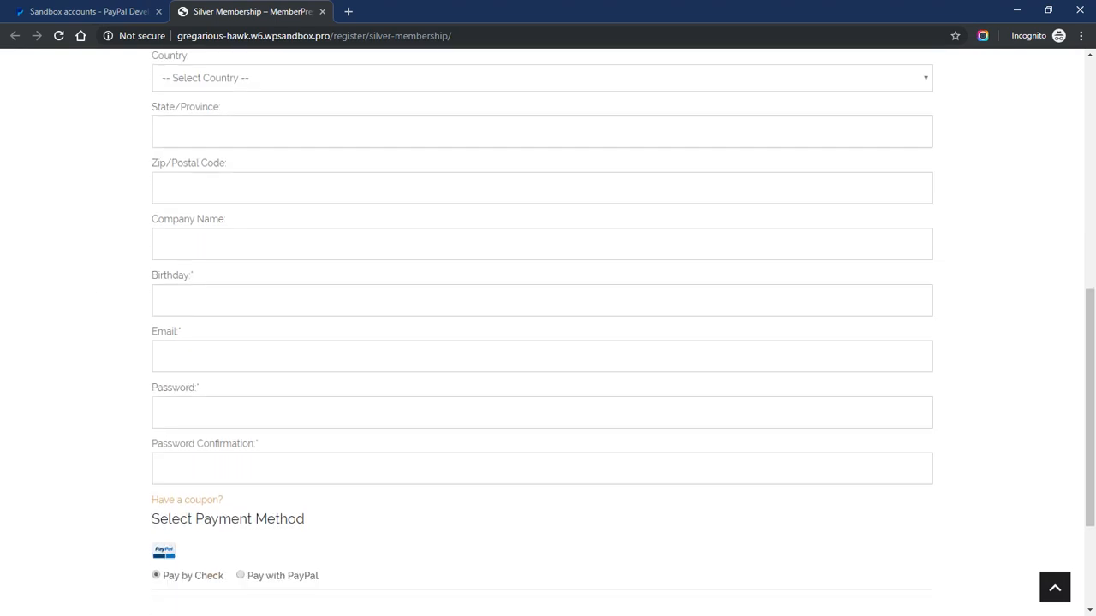
click(162, 299)
click(282, 346)
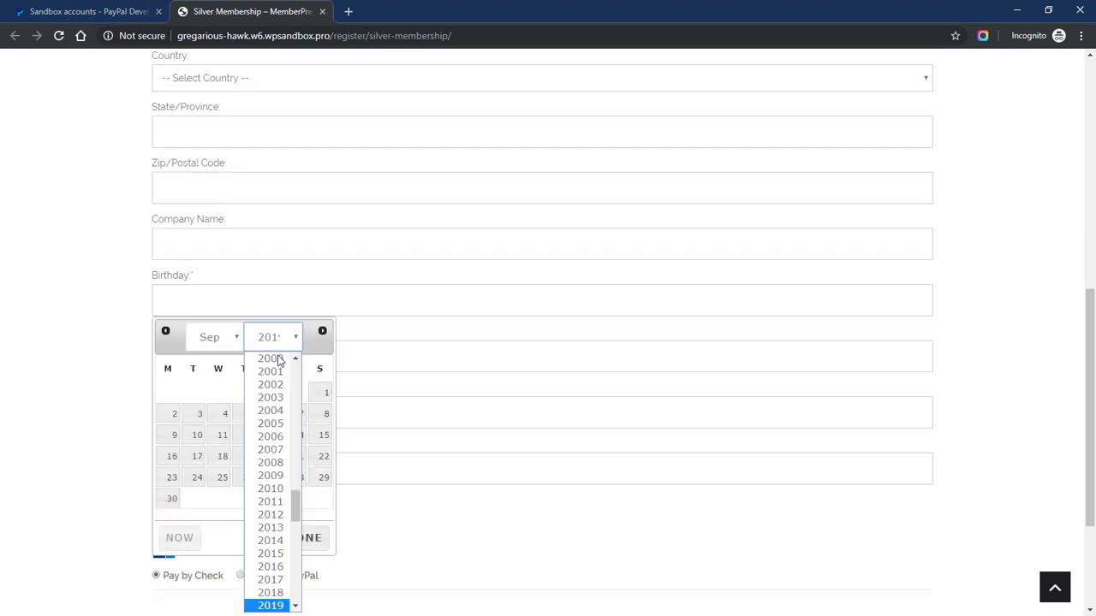
scroll(268, 428, down, 6)
click(272, 393)
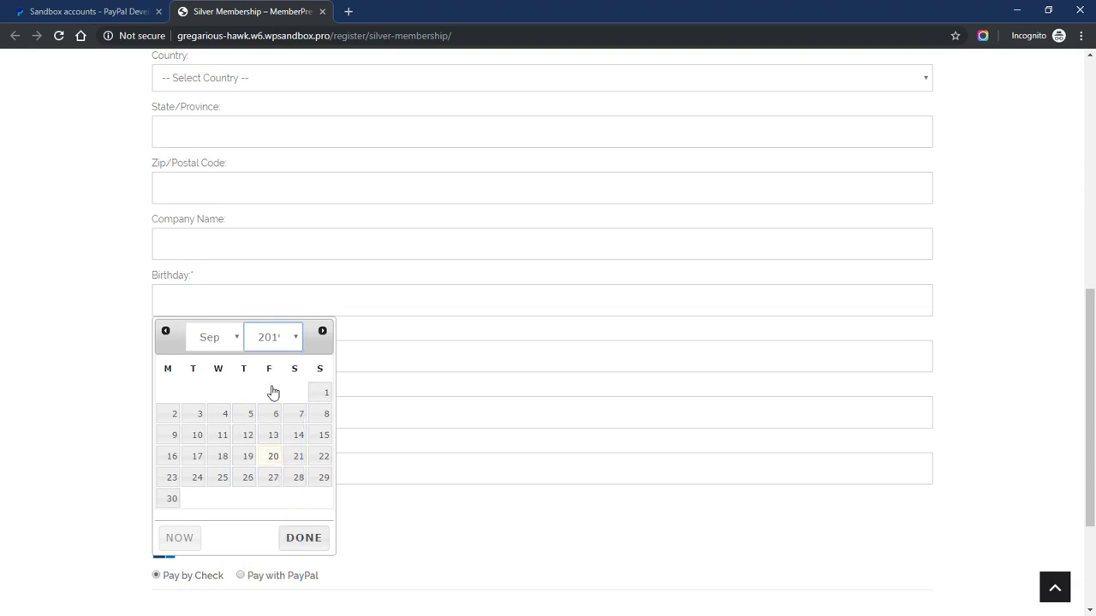
click(262, 346)
scroll(270, 471, up, 12)
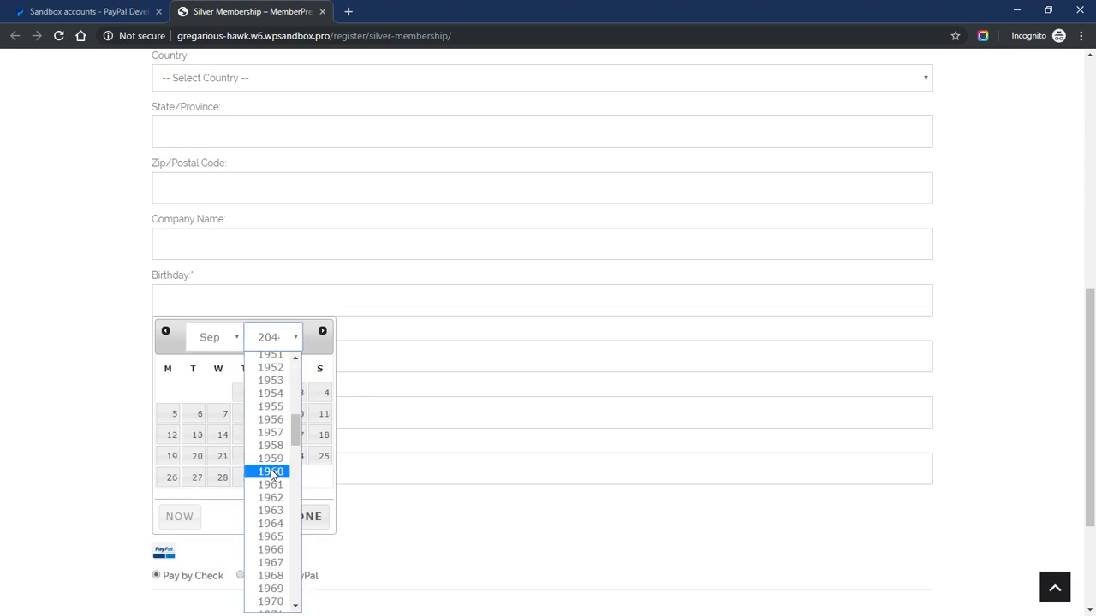
scroll(268, 364, down, 2)
click(269, 360)
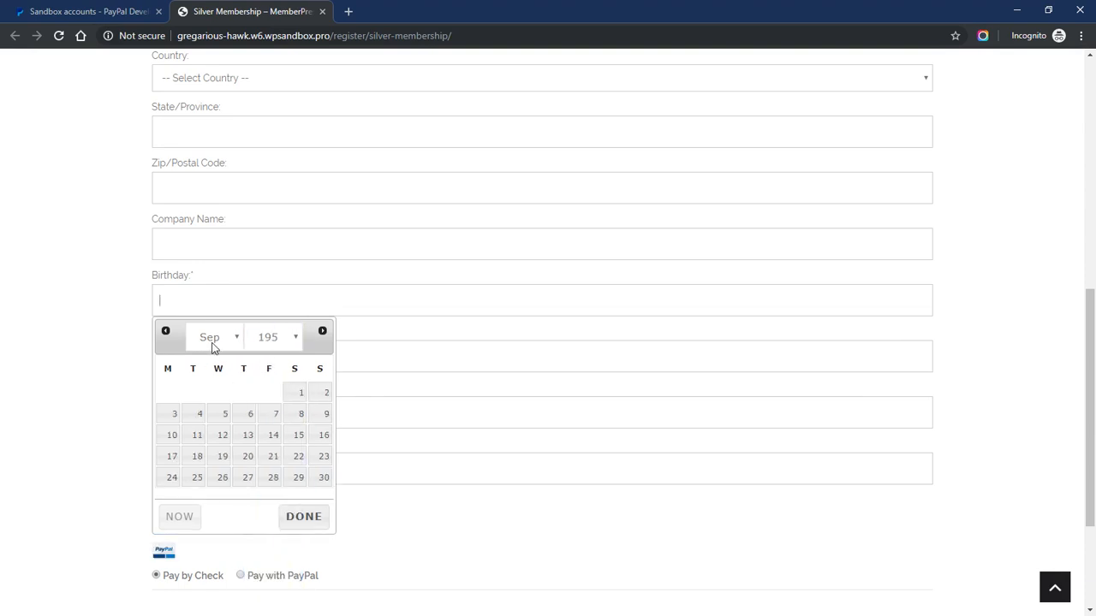
click(301, 392)
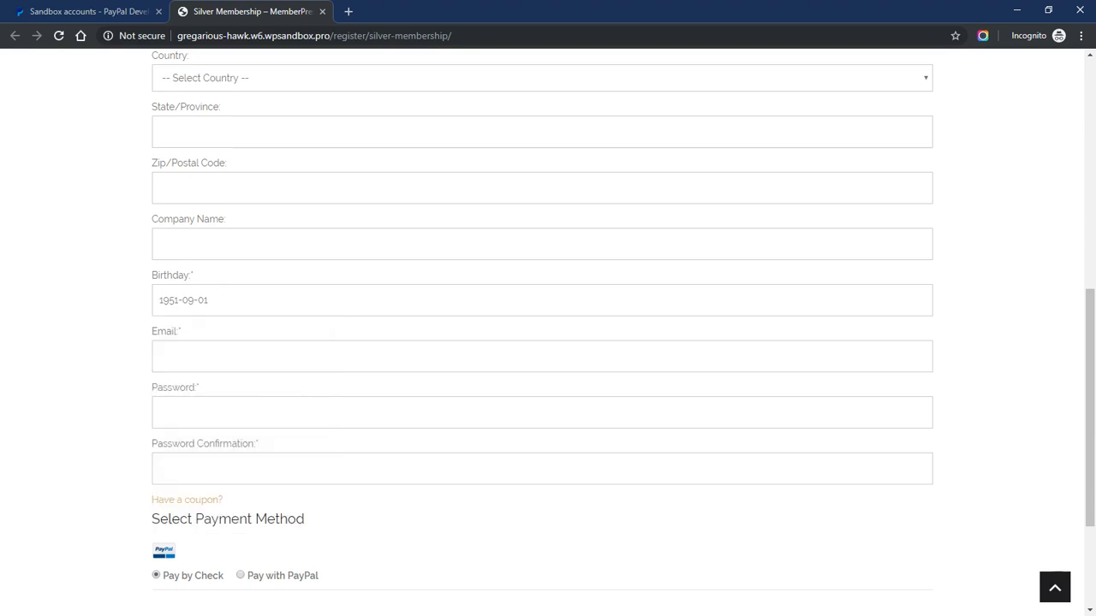
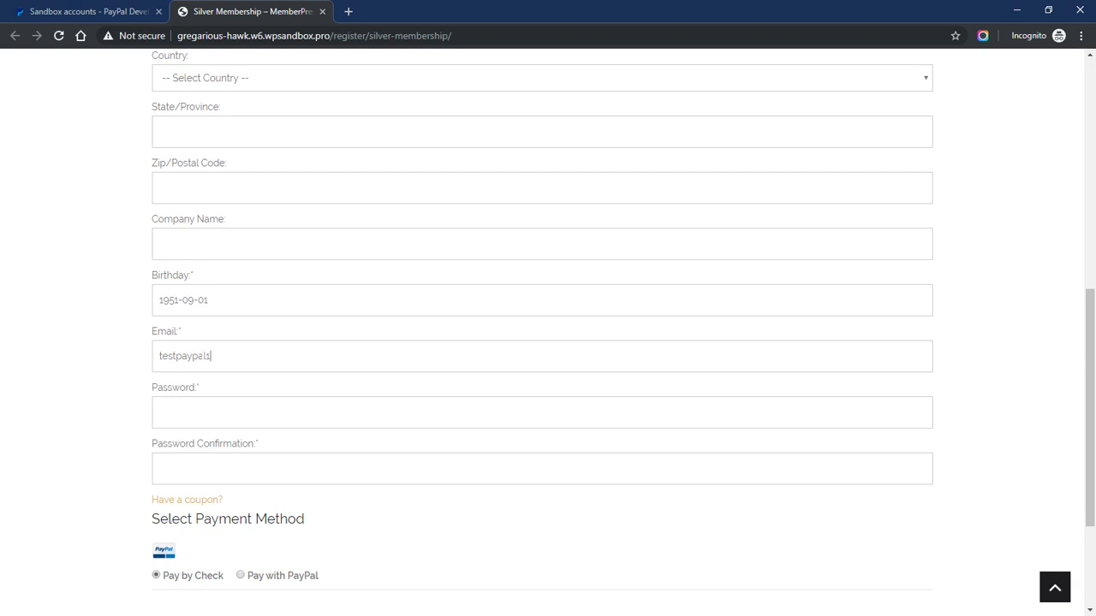
Enter the buyer's e-mail and password, then choose Pay with PayPal as the payment method
triple_click(212, 356)
key(Tab)
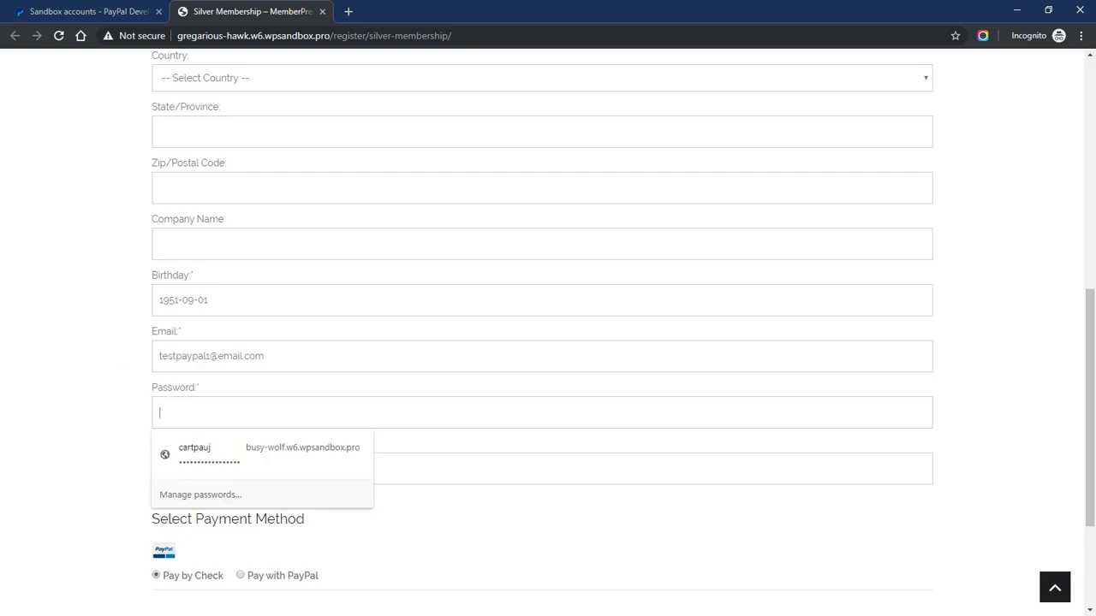
text(•••)
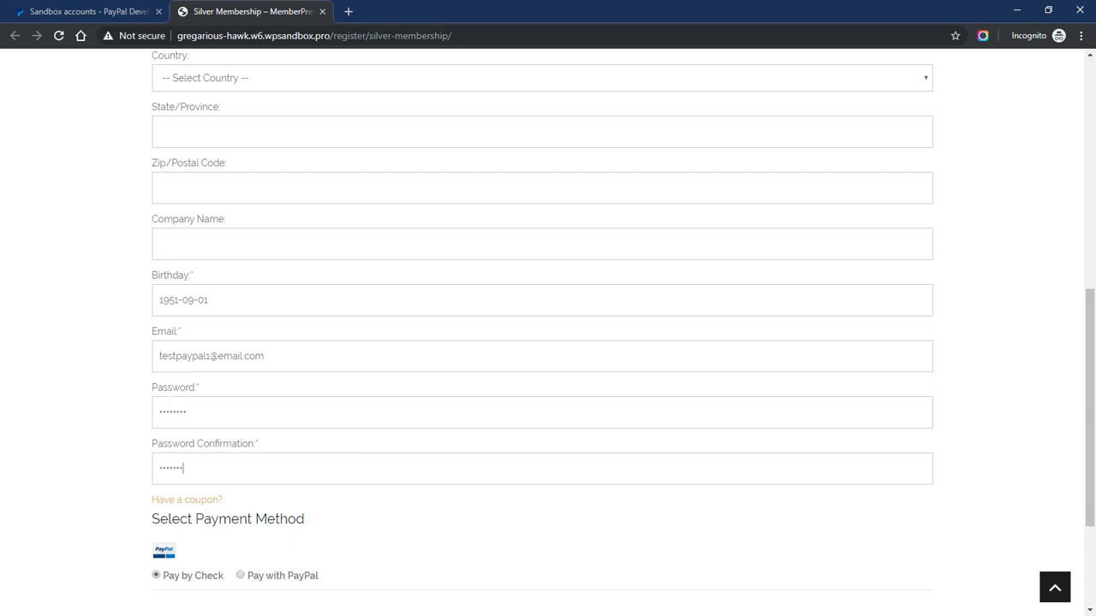
scroll(169, 391, down, 3)
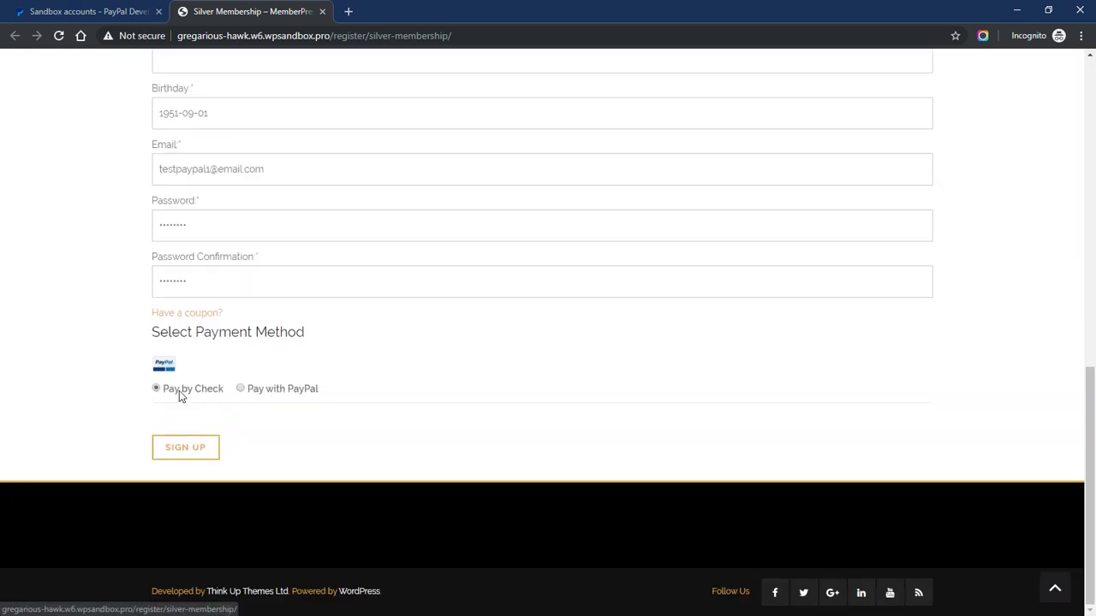
click(261, 390)
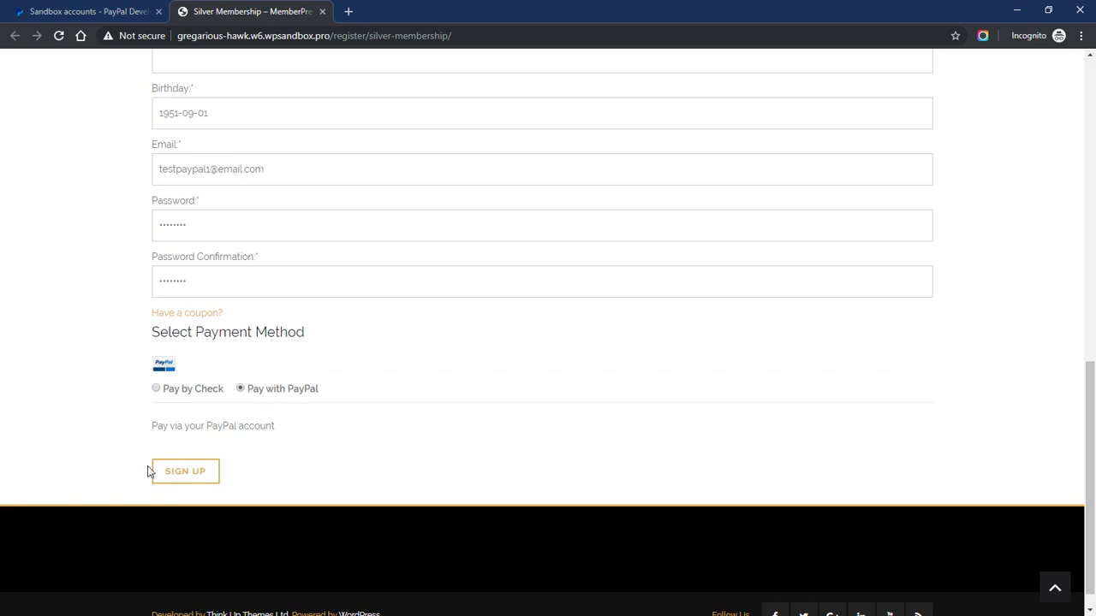
Submit the Silver Membership signup to PayPal checkout and look up the personal sandbox buyer's e-mail
click(178, 479)
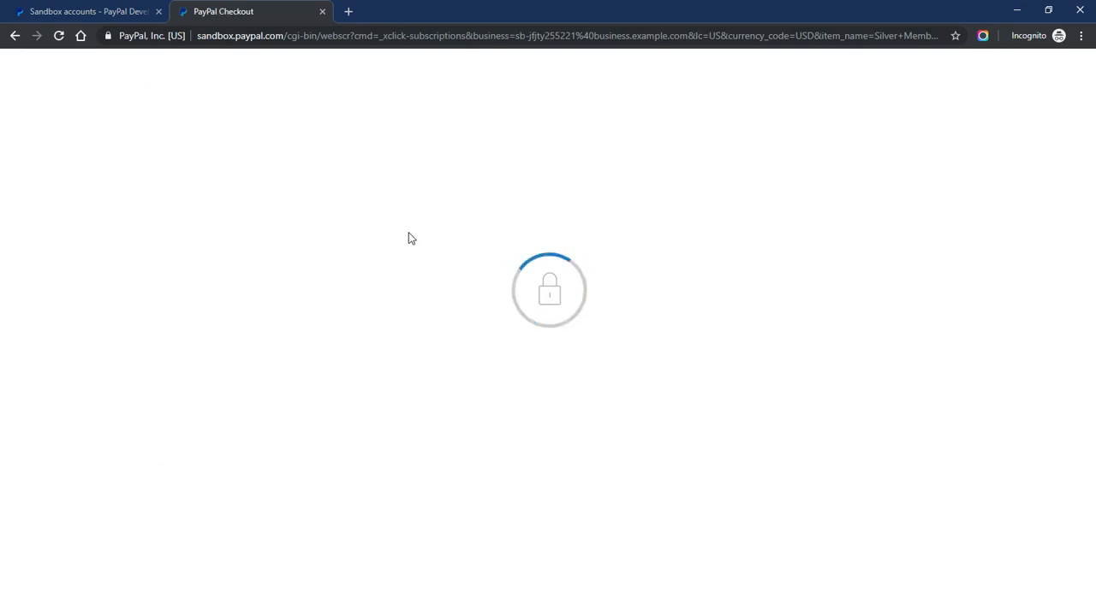
click(732, 302)
click(72, 13)
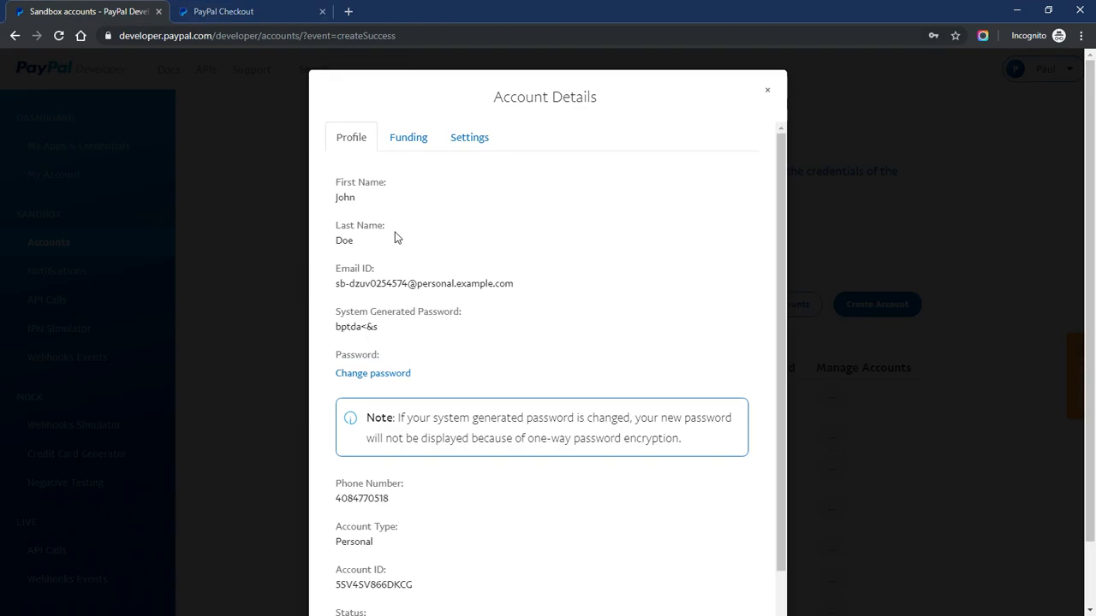
click(768, 90)
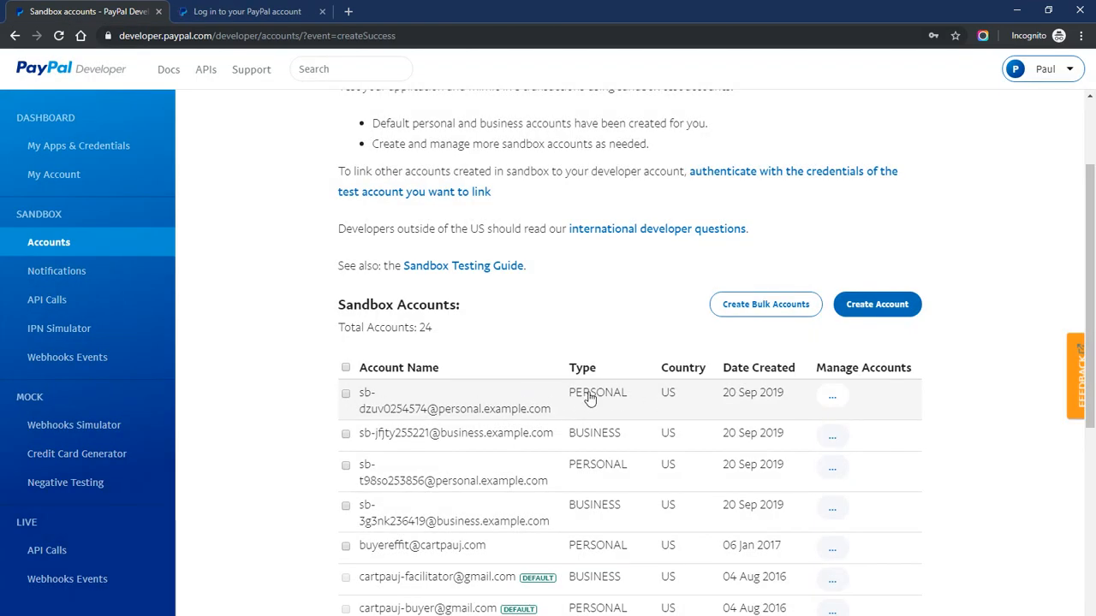
click(832, 395)
click(823, 427)
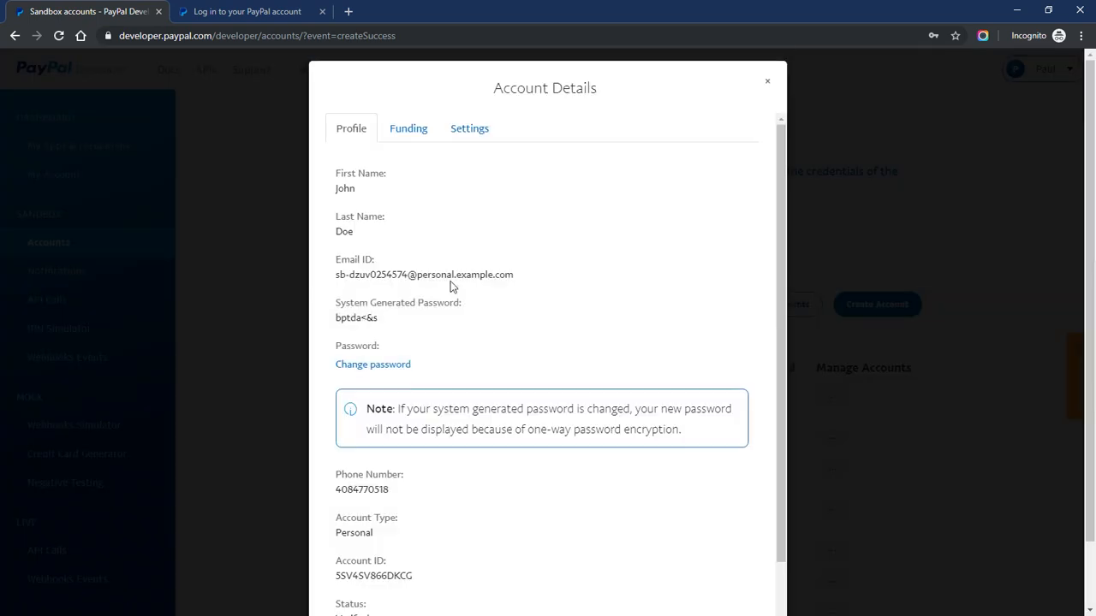
drag(339, 286, 514, 292)
key(ctrl+c)
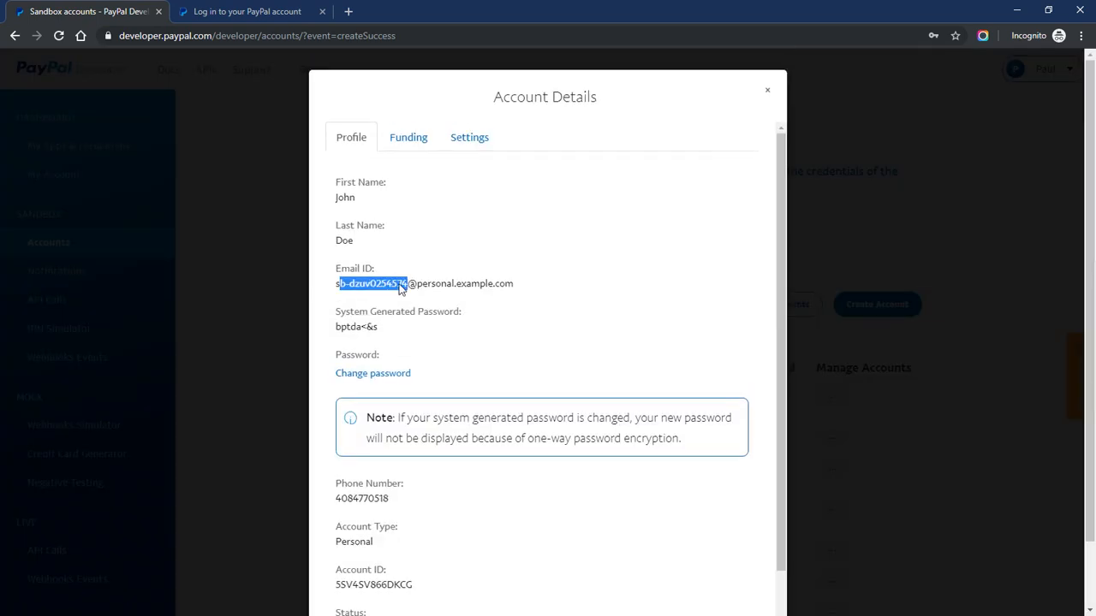
click(332, 289)
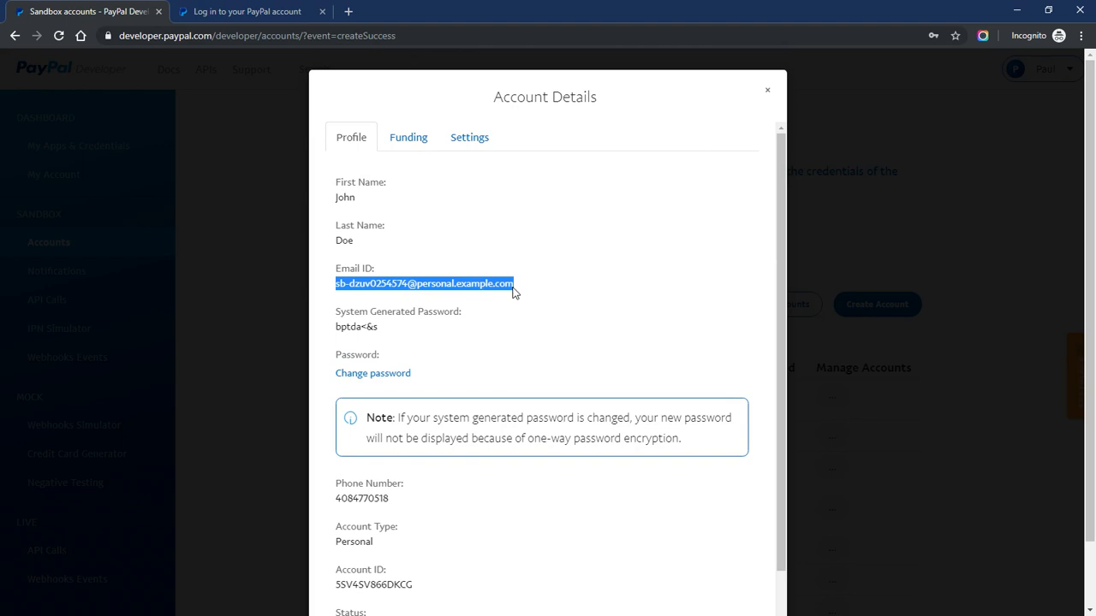
click(234, 10)
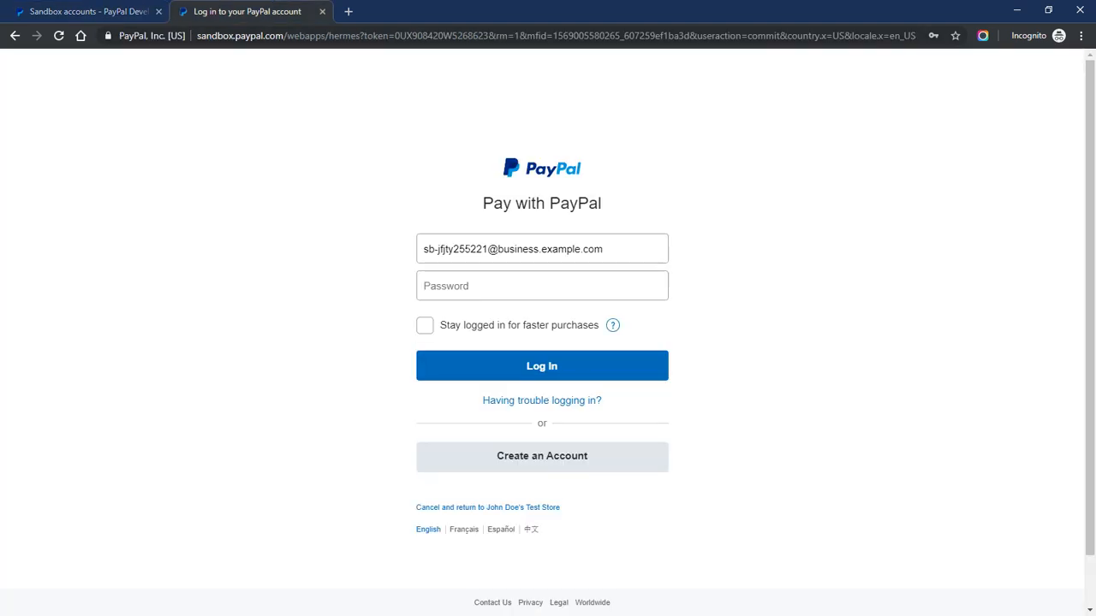
Log in to PayPal checkout with the personal sandbox buyer's e-mail and system-generated password
triple_click(464, 249)
click(408, 259)
drag(414, 250, 603, 249)
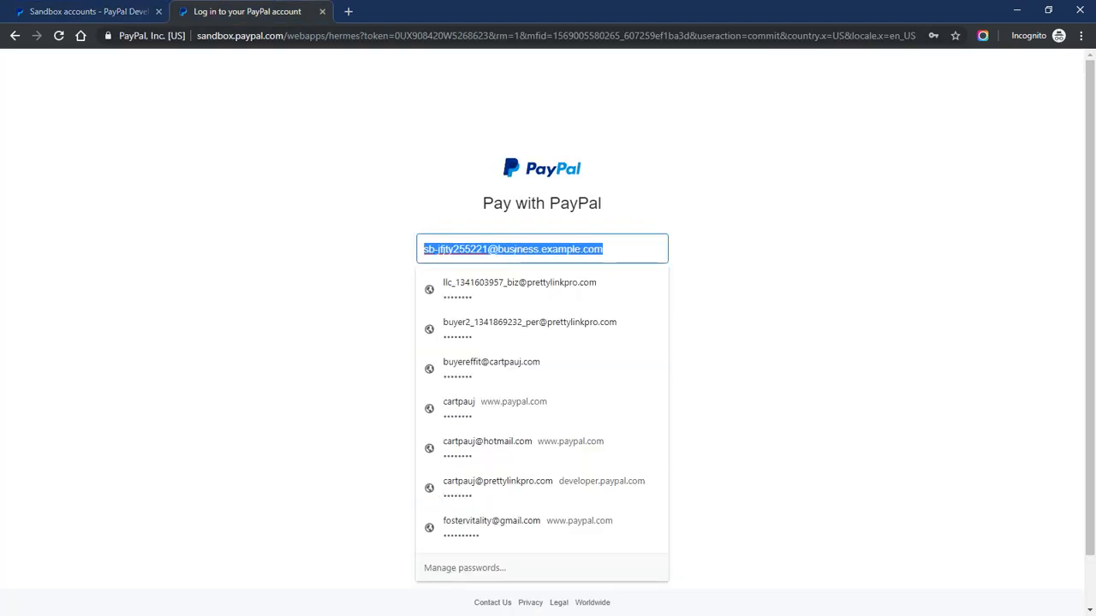
key(ctrl+v)
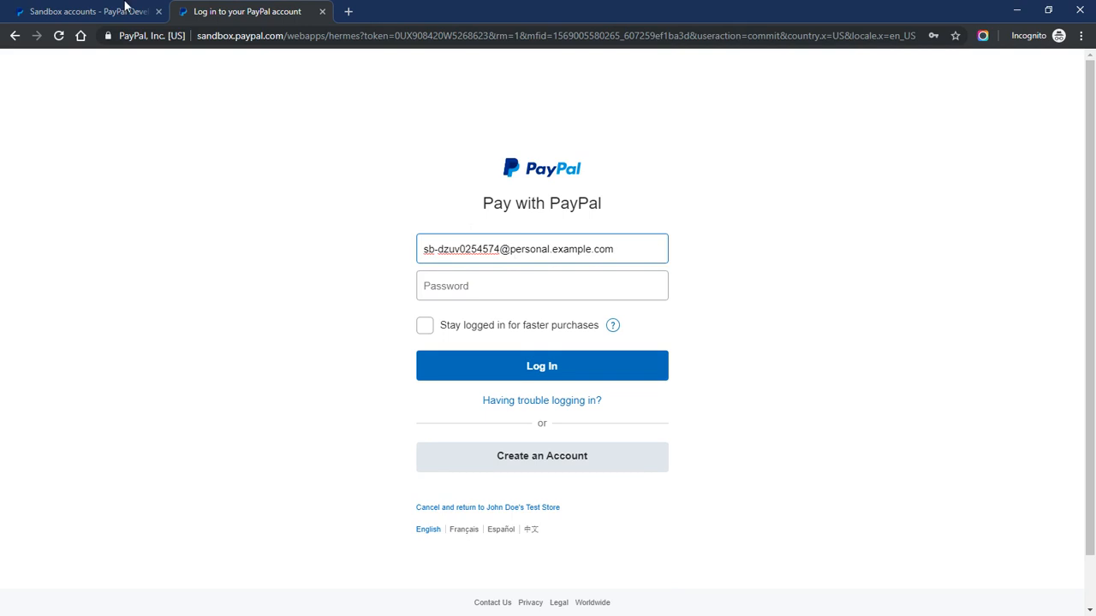
click(125, 9)
drag(332, 330, 381, 333)
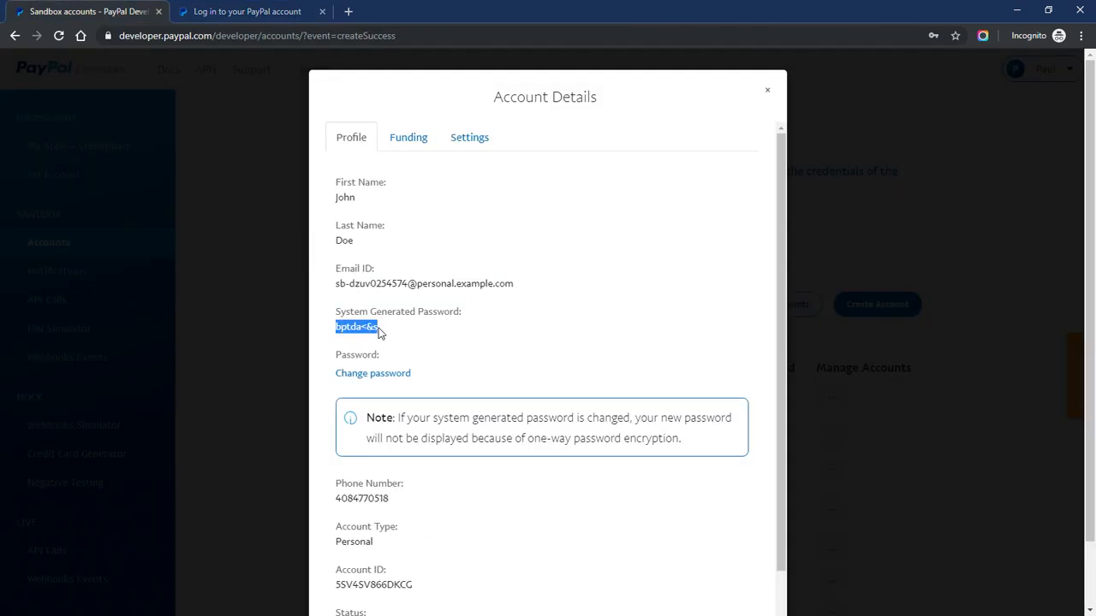
key(ctrl+c)
click(283, 11)
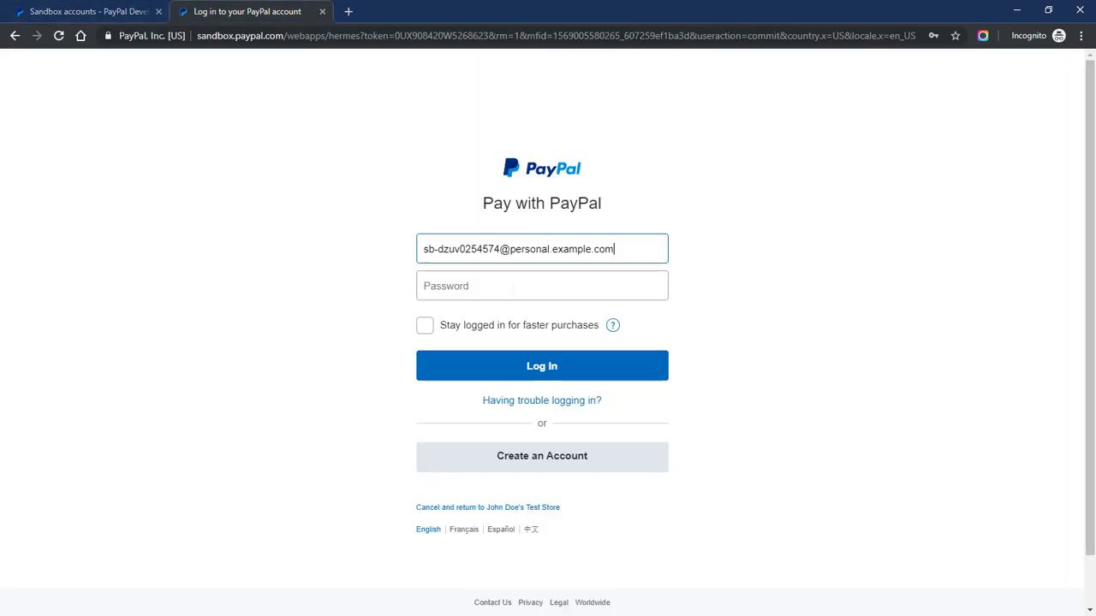
key(Tab)
key(ctrl+v)
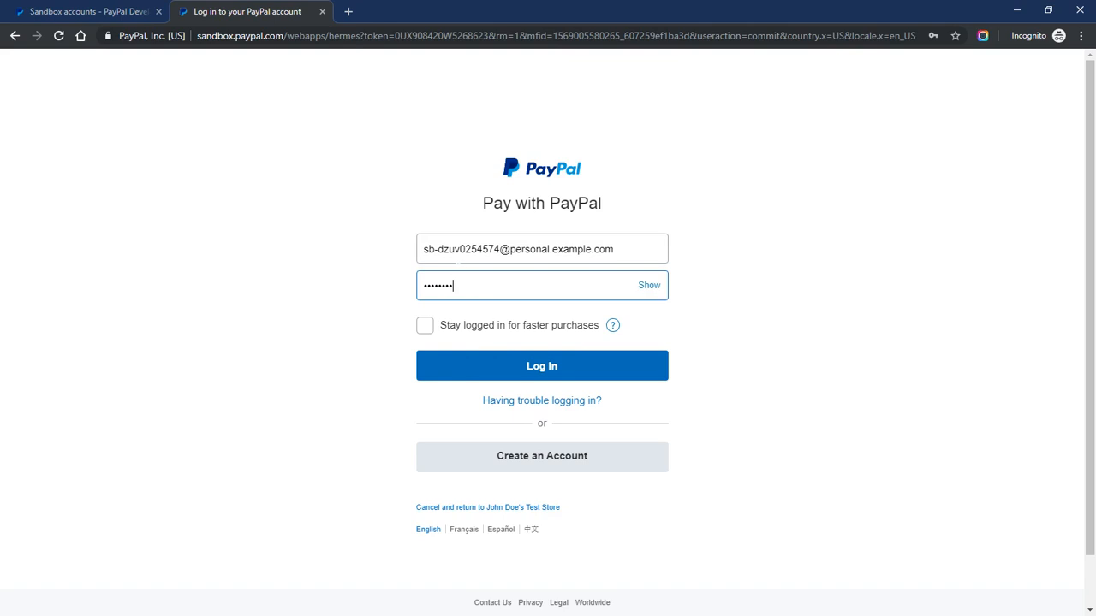
click(541, 366)
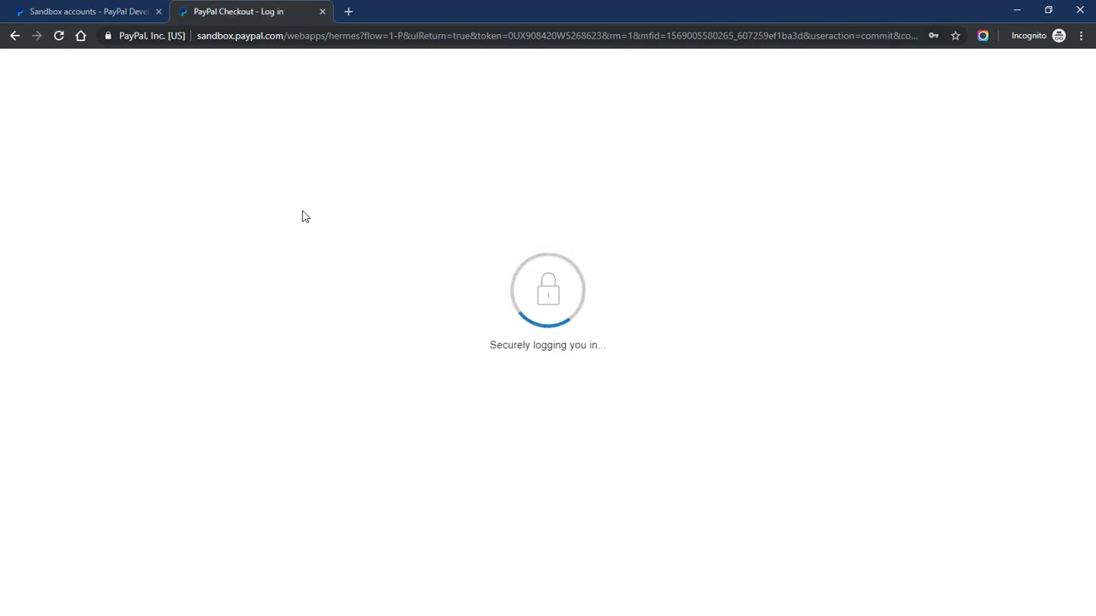
Confirm the payment method and Agree & Subscribe to the $25.00 USD Silver Membership
click(443, 407)
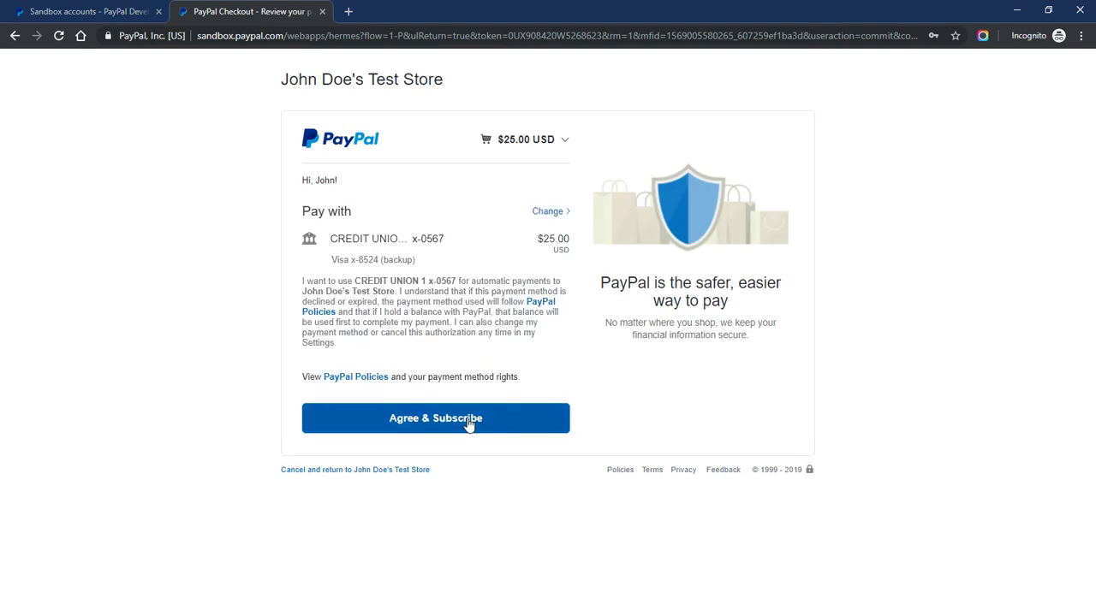
click(469, 423)
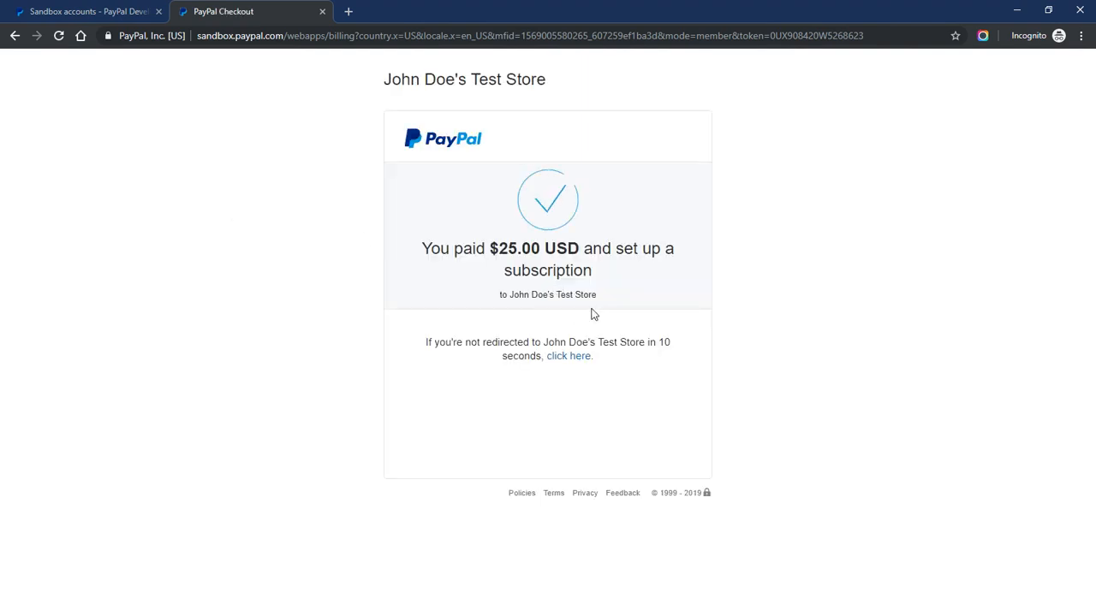
click(672, 374)
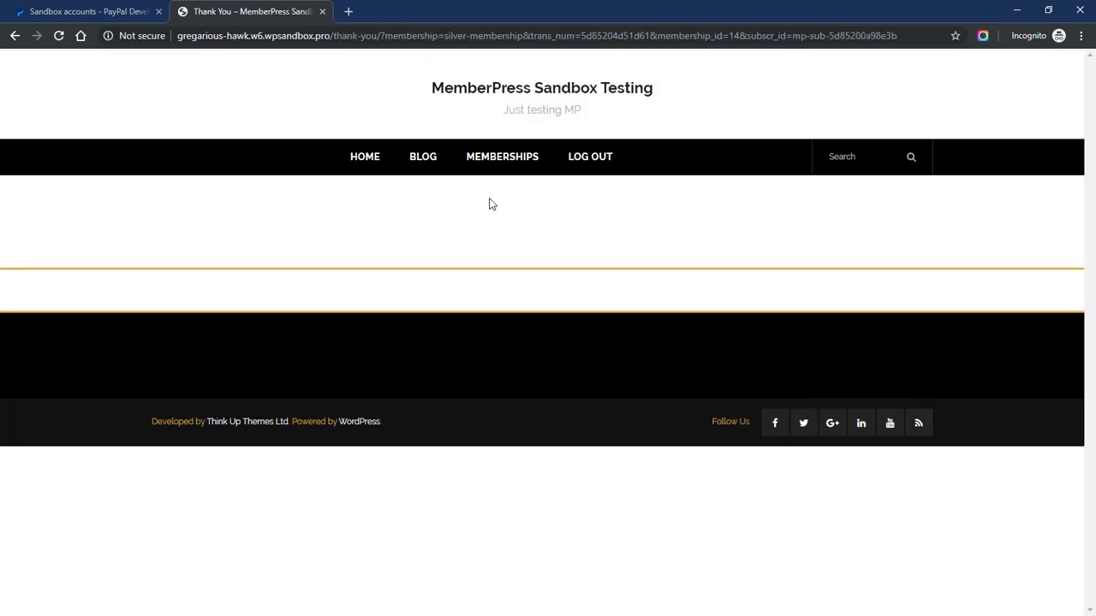
Select the thank-you portion of the page's URL in the address bar for replacement
drag(331, 36, 379, 38)
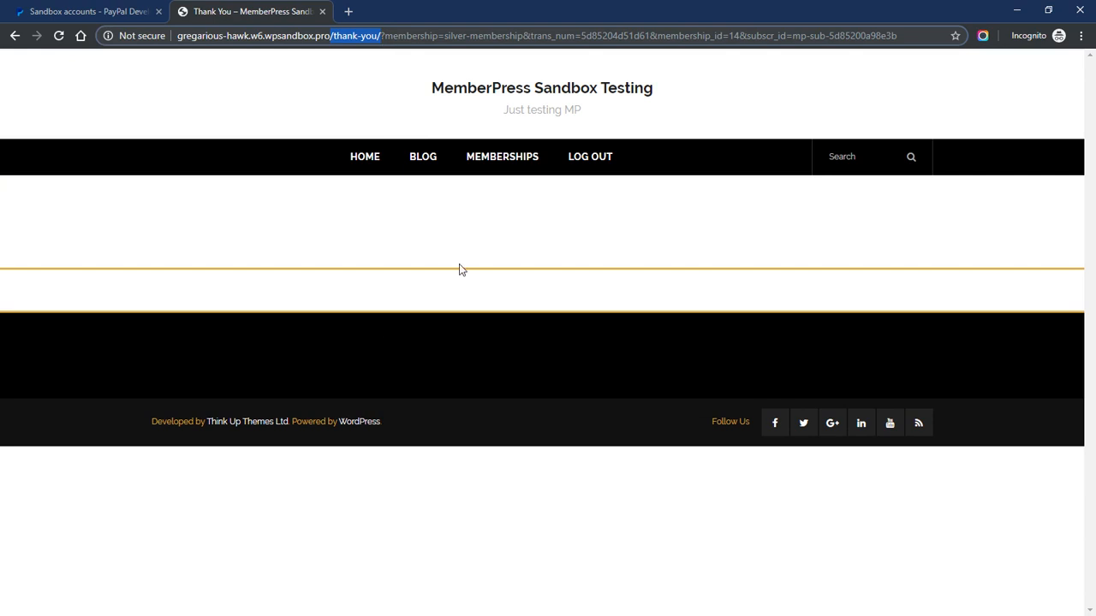
click(380, 239)
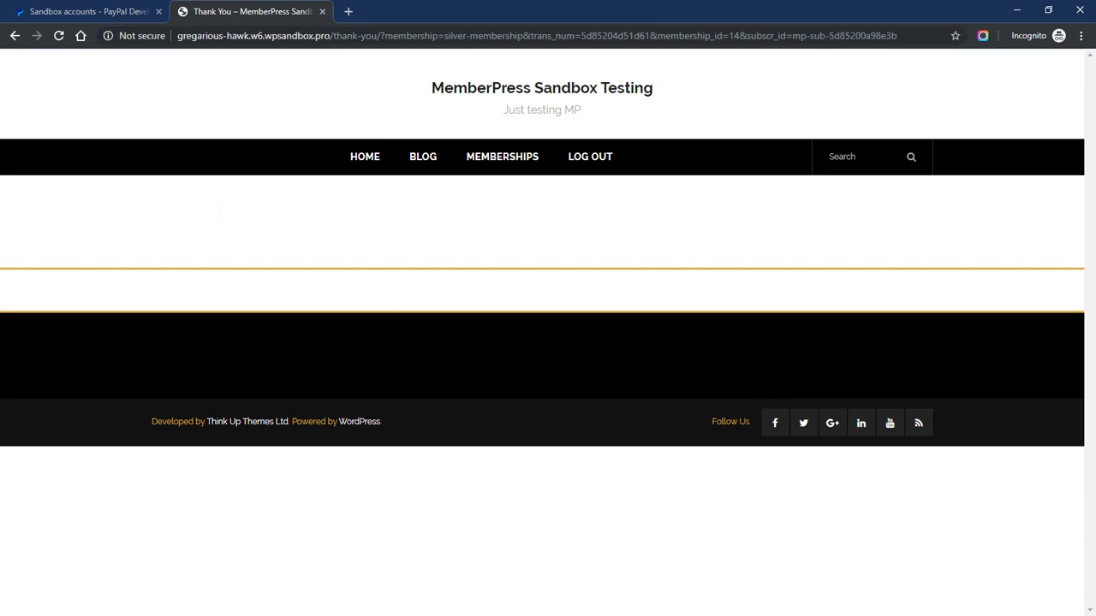
drag(331, 34, 381, 36)
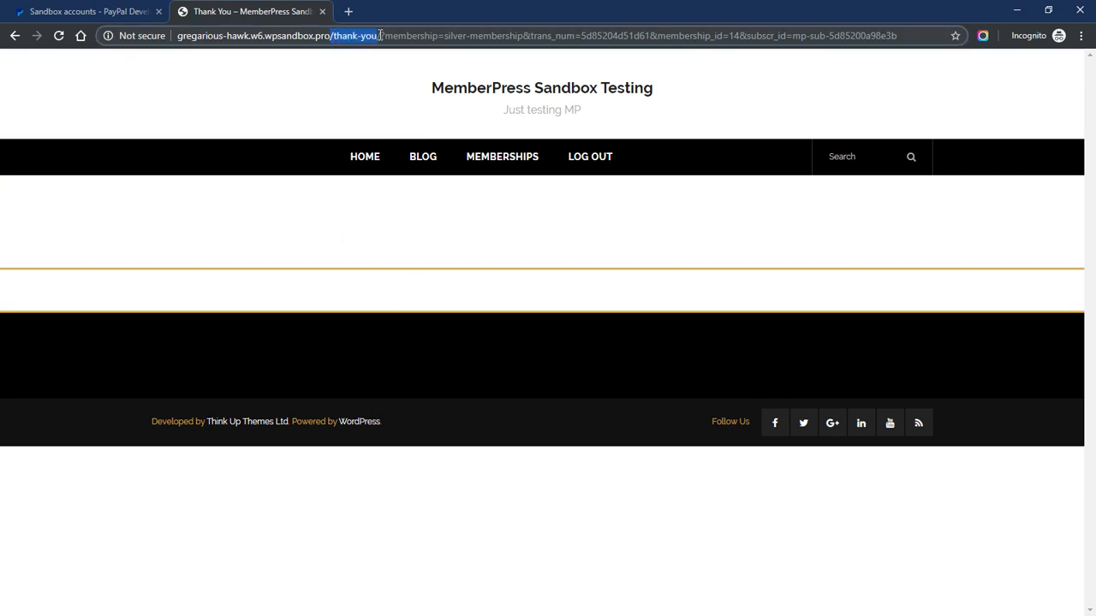
click(366, 242)
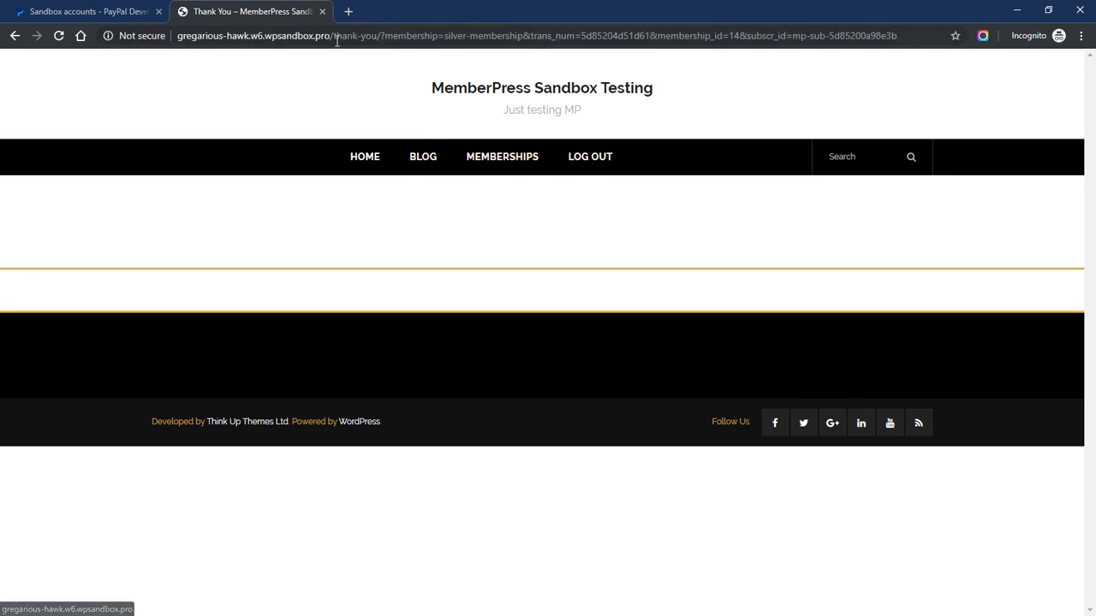
drag(333, 35, 911, 30)
Go to the site's /account page and open its Subscriptions list
text(account)
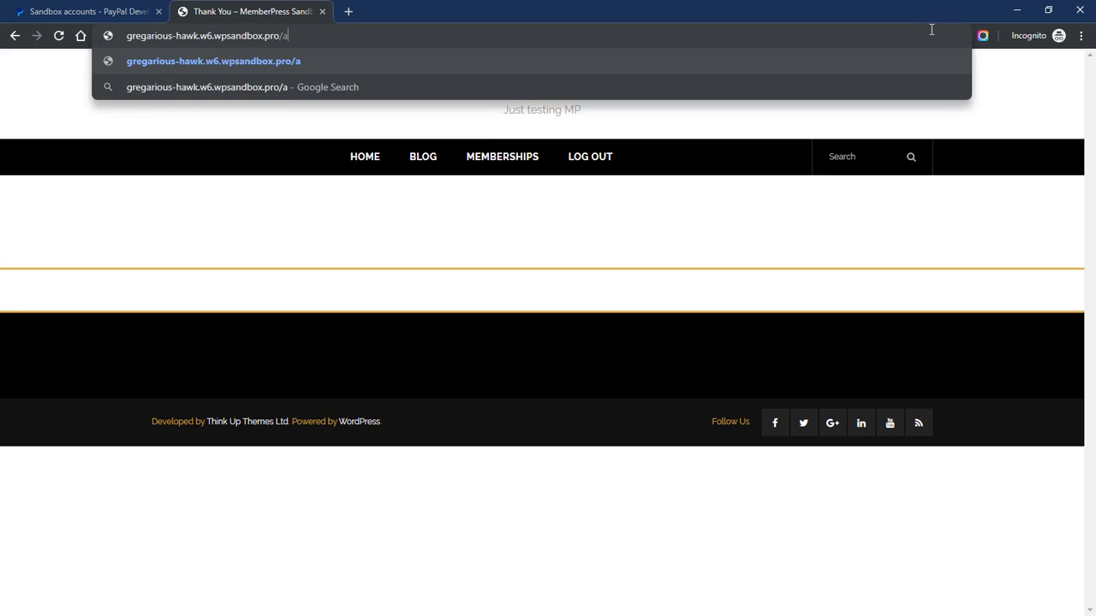
key(Return)
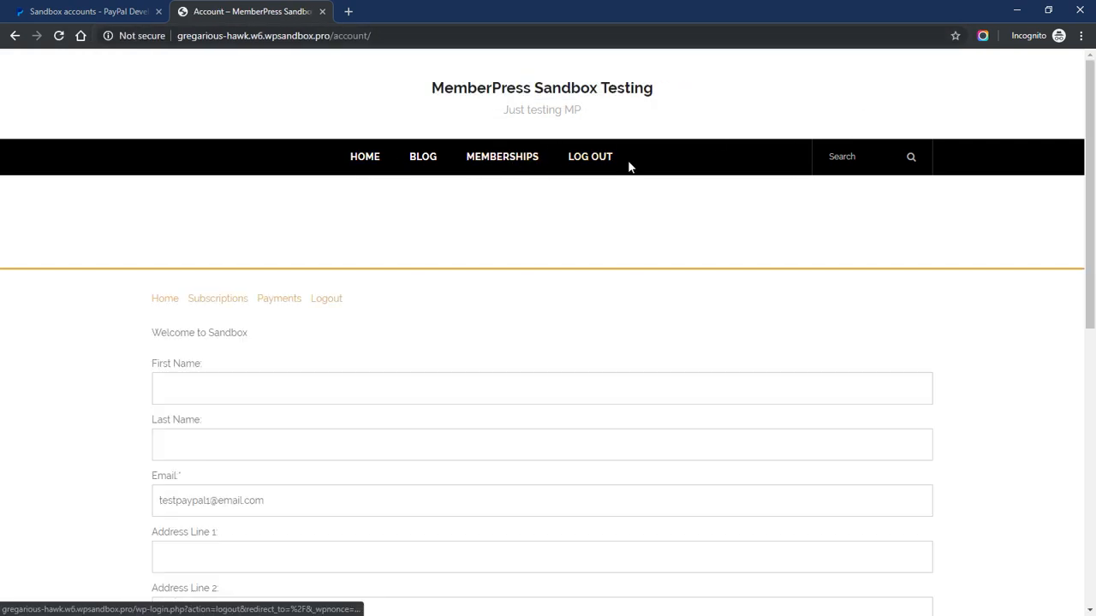
scroll(86, 245, down, 1)
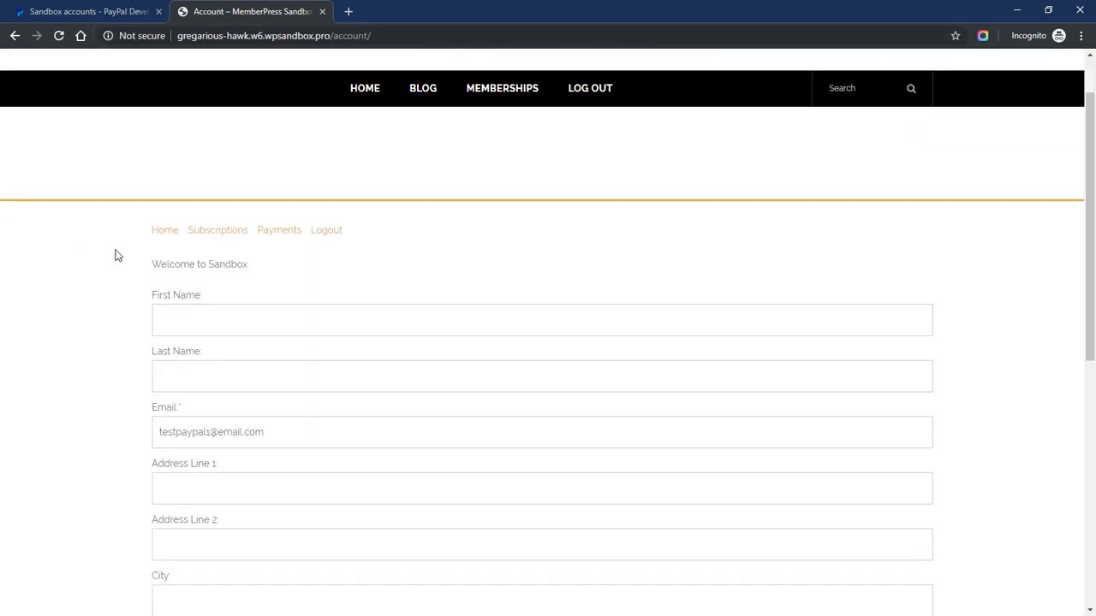
scroll(248, 273, down, 1)
click(213, 164)
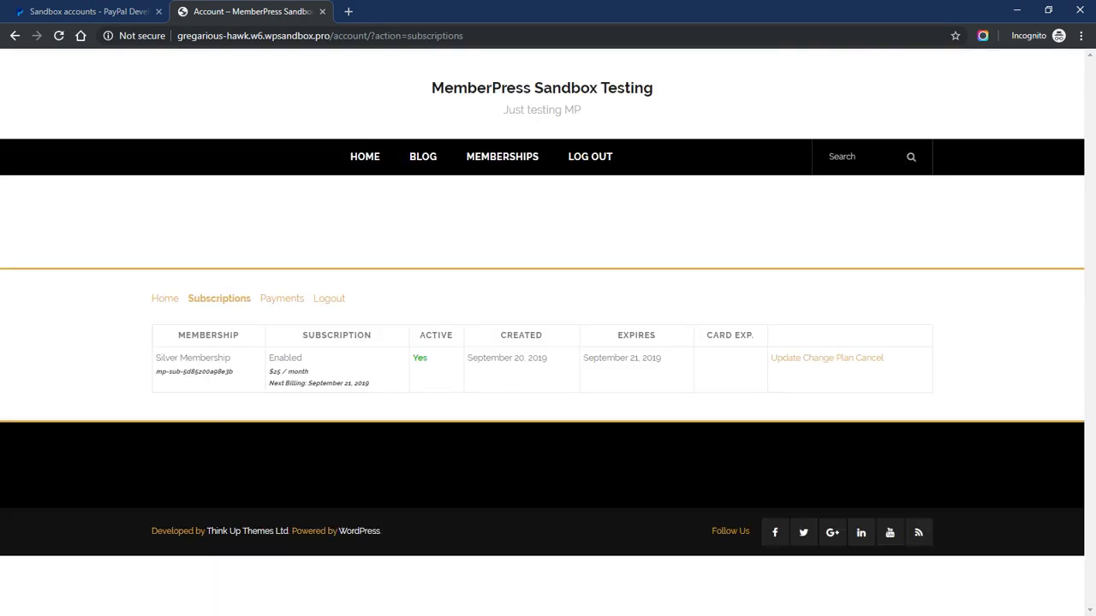
Check the Silver Membership's $25 / month price and its created and expiry dates
drag(271, 372, 382, 386)
click(382, 388)
drag(583, 358, 676, 361)
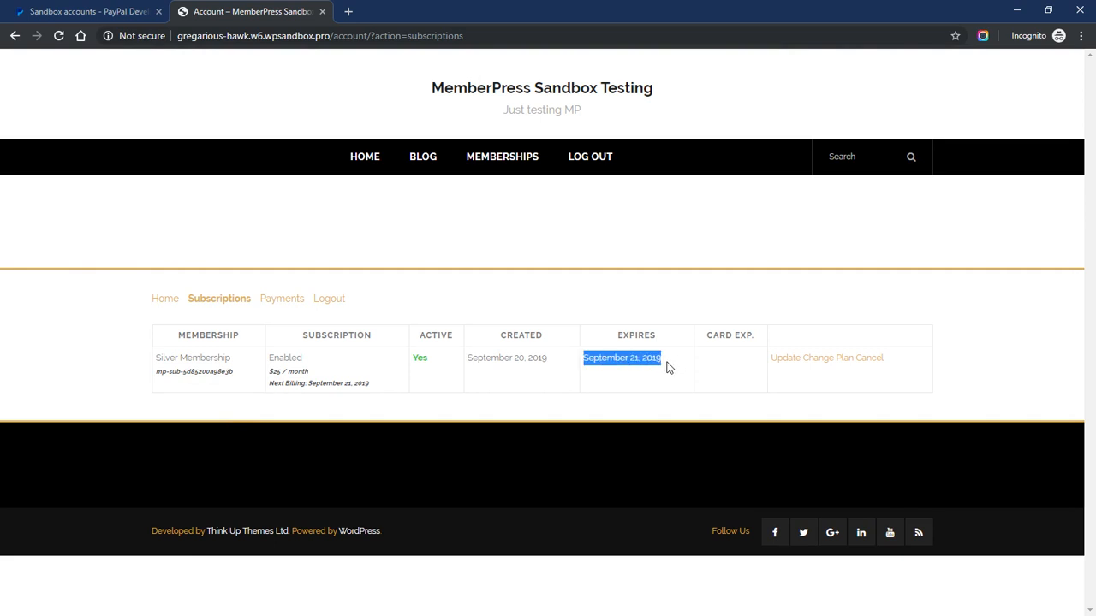
click(664, 368)
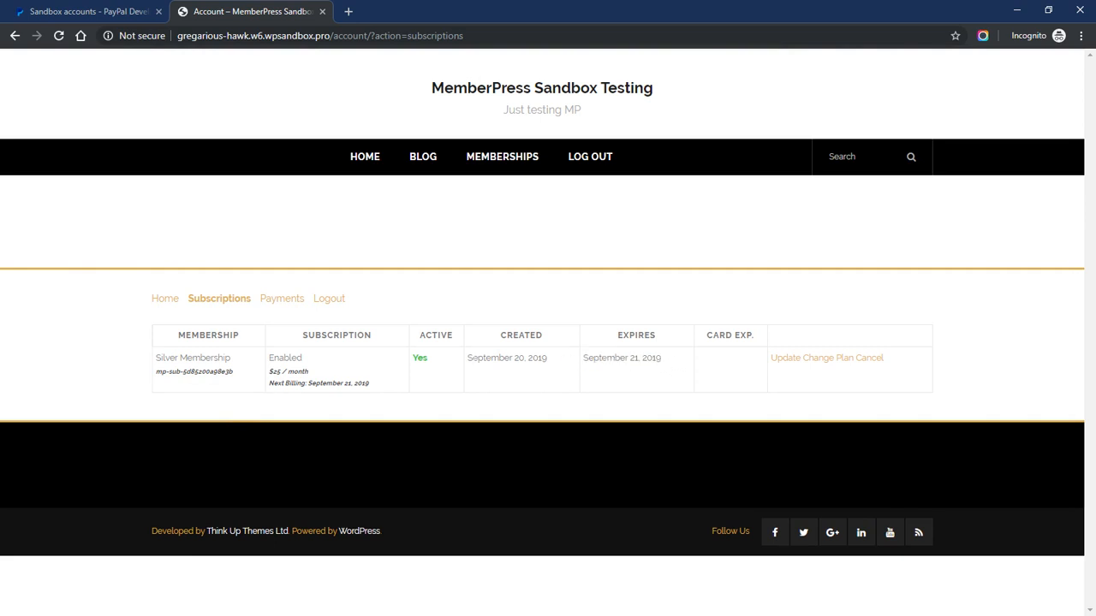
mouse_move(666, 361)
mouse_down()
mouse_move(435, 365)
mouse_move(666, 362)
mouse_up()
click(482, 365)
Inspect the Silver Membership row's PayPal-issued subscription ID after the IPN update
click(666, 362)
drag(161, 374, 240, 379)
drag(157, 374, 238, 379)
click(235, 375)
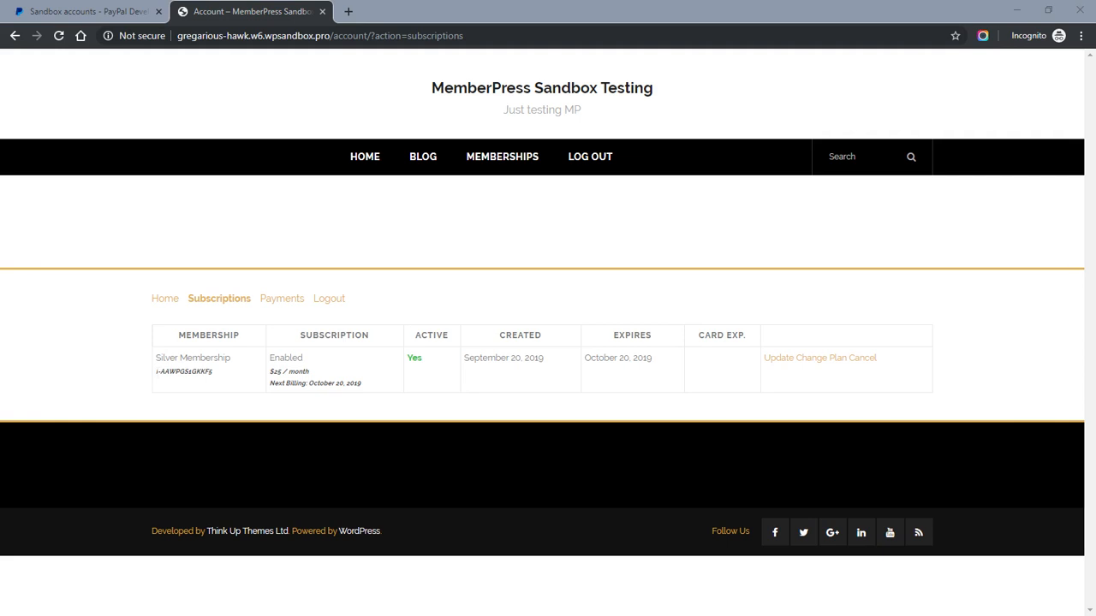
Verify the new subscription ID and the October 20, 2019 expiry and next billing dates
drag(156, 371, 213, 378)
click(163, 376)
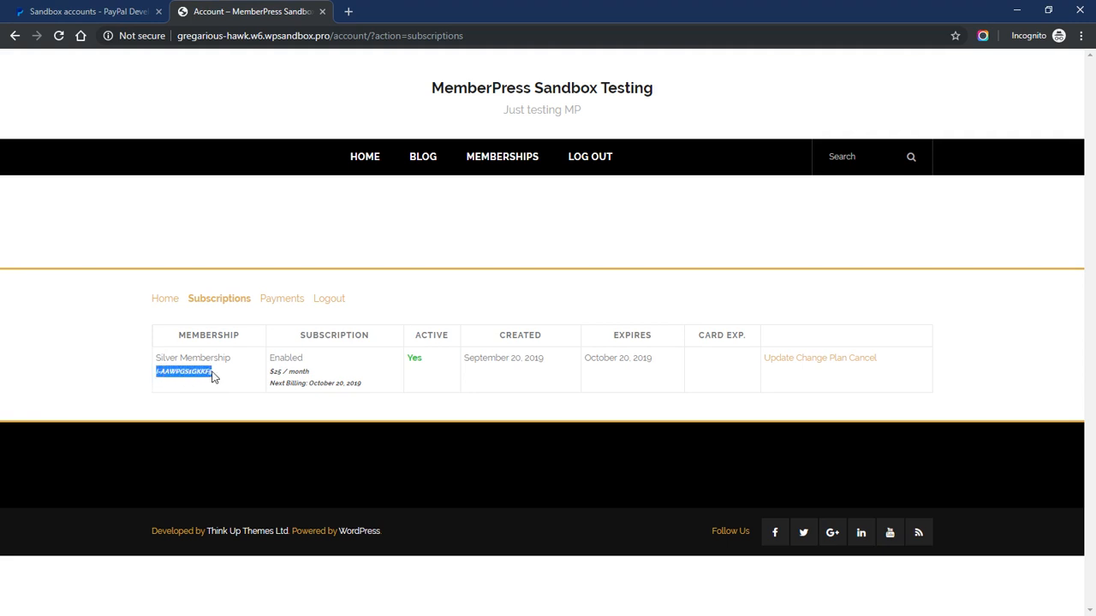
click(191, 381)
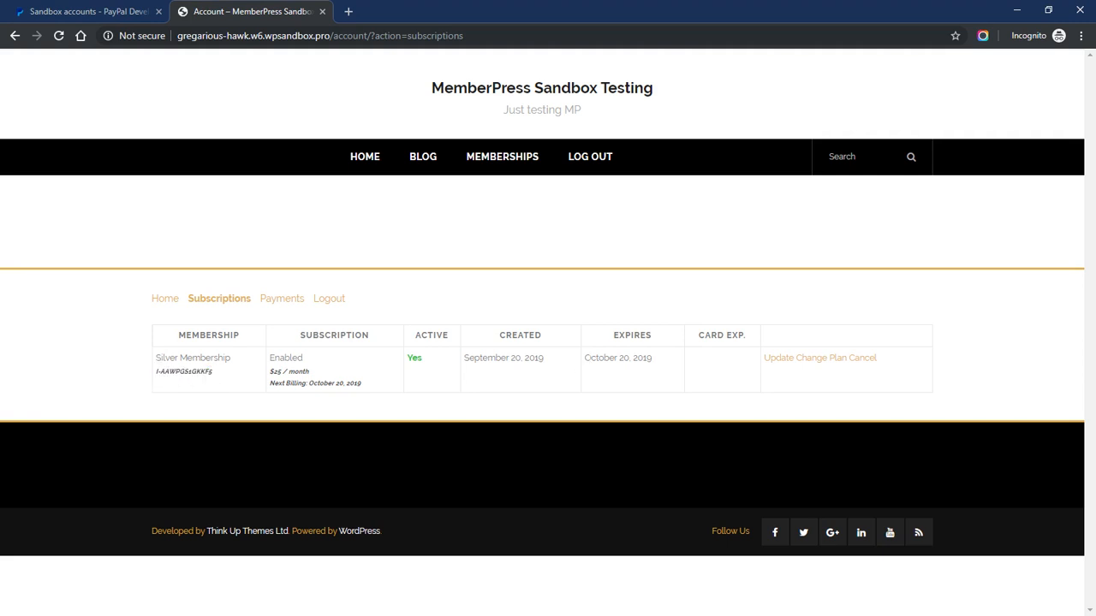
drag(585, 358, 657, 363)
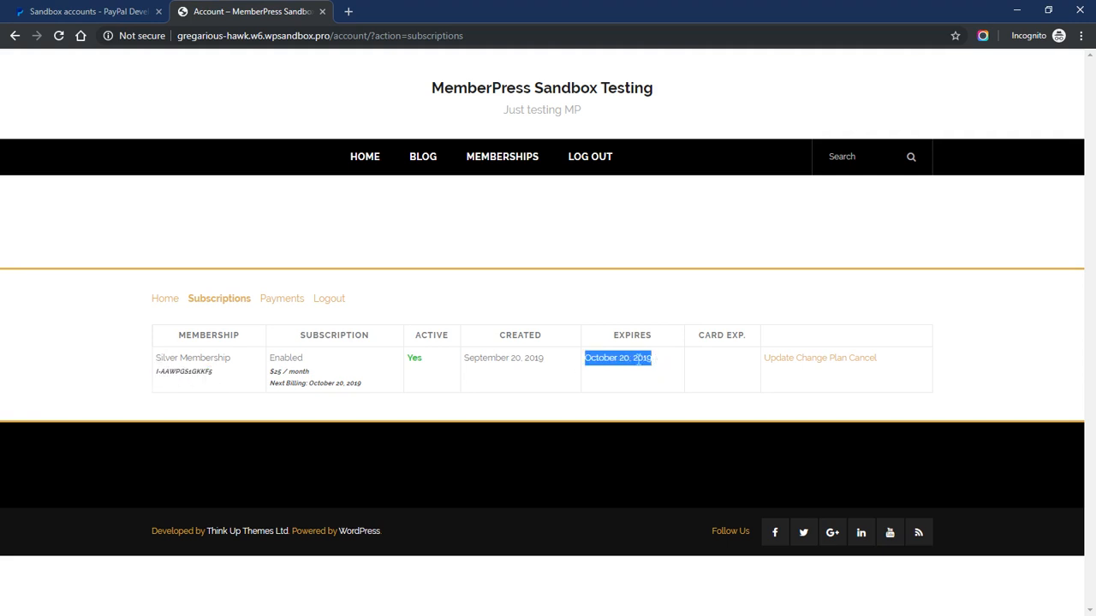
click(638, 359)
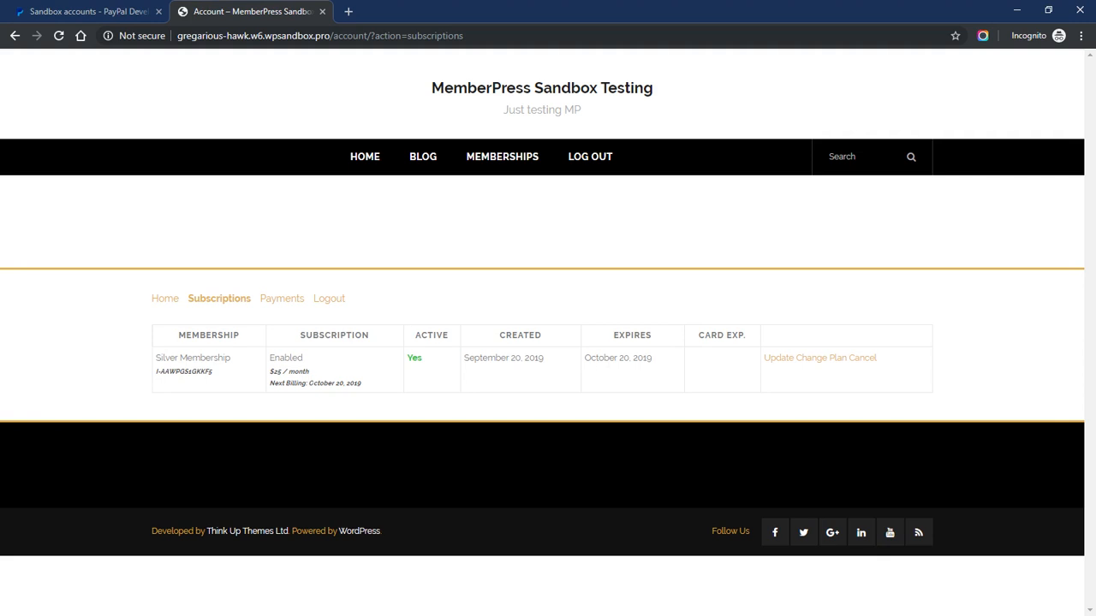
drag(309, 384, 363, 386)
click(364, 386)
Open the account's Payments list and copy the $25.00 payment's invoice number
click(274, 300)
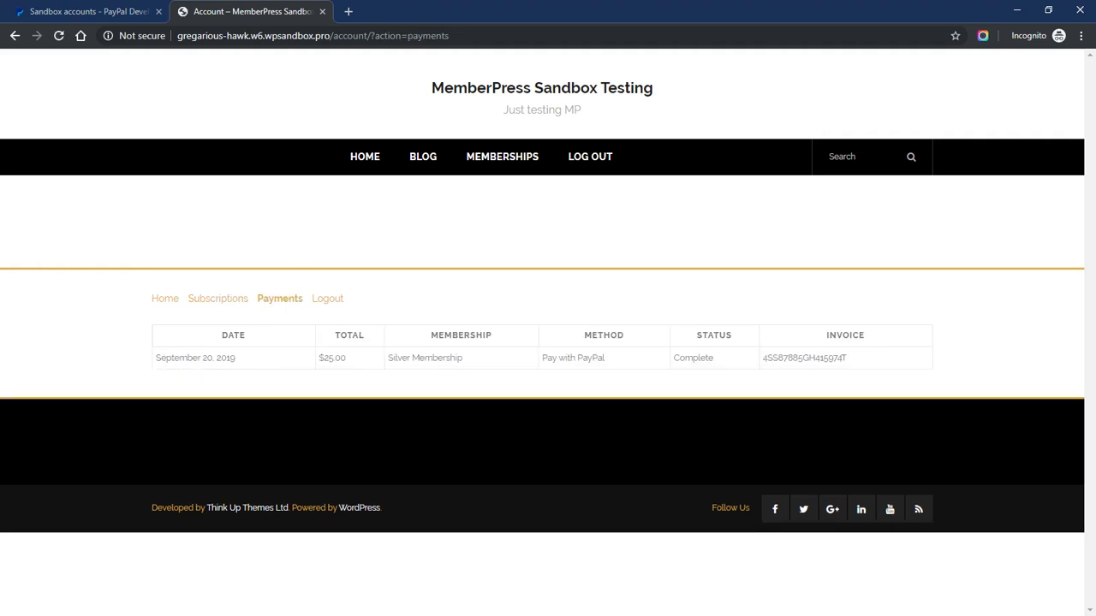
drag(762, 358, 853, 360)
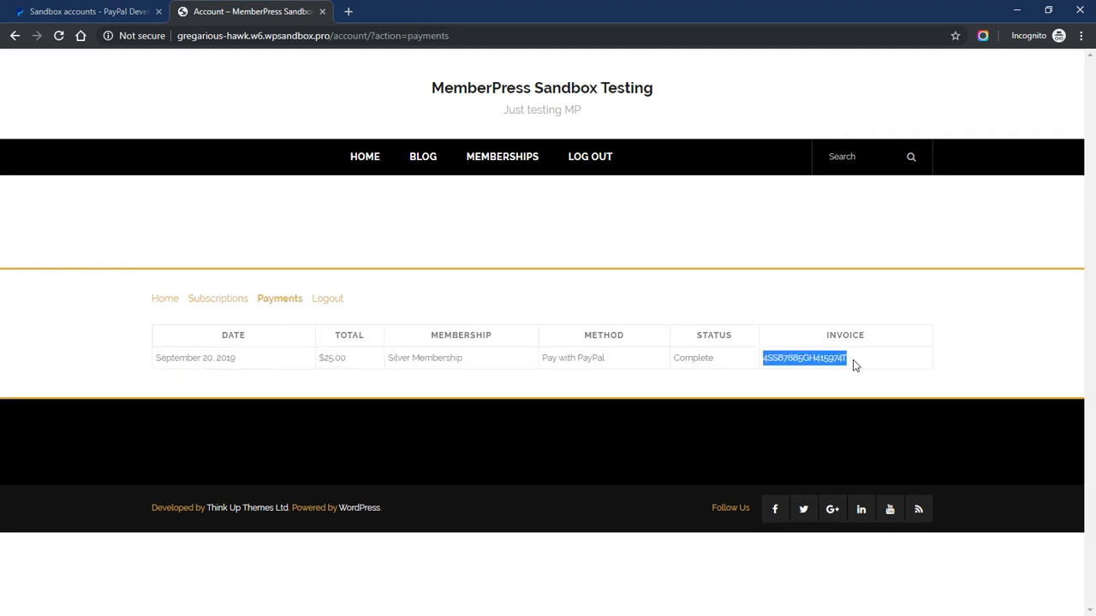
right_click(788, 358)
click(793, 370)
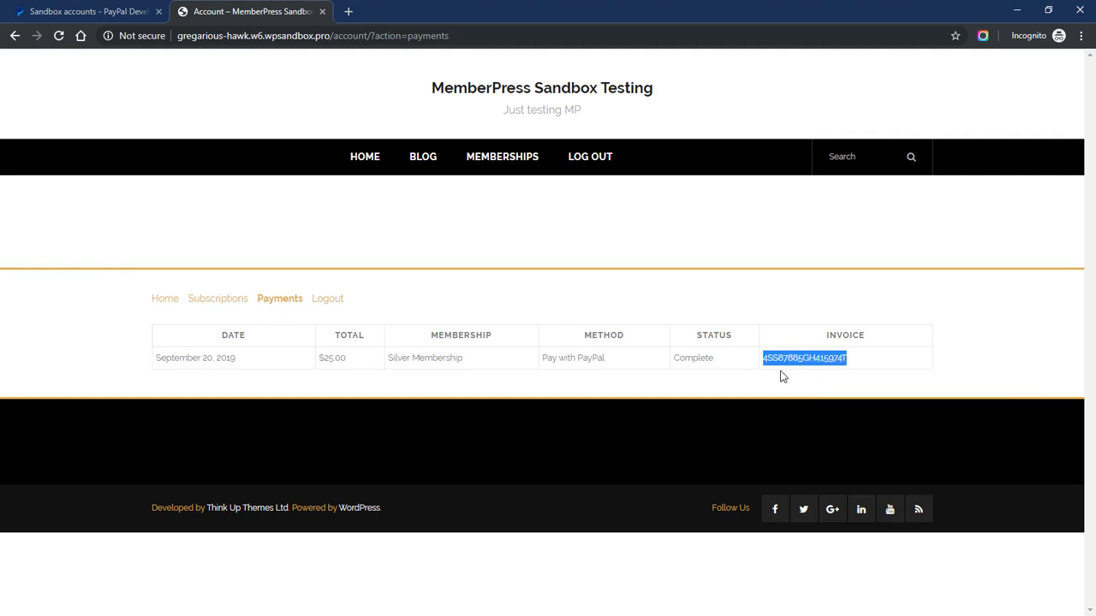
Load sandbox.paypal.com in a new browser tab
click(348, 12)
text(sandbox)
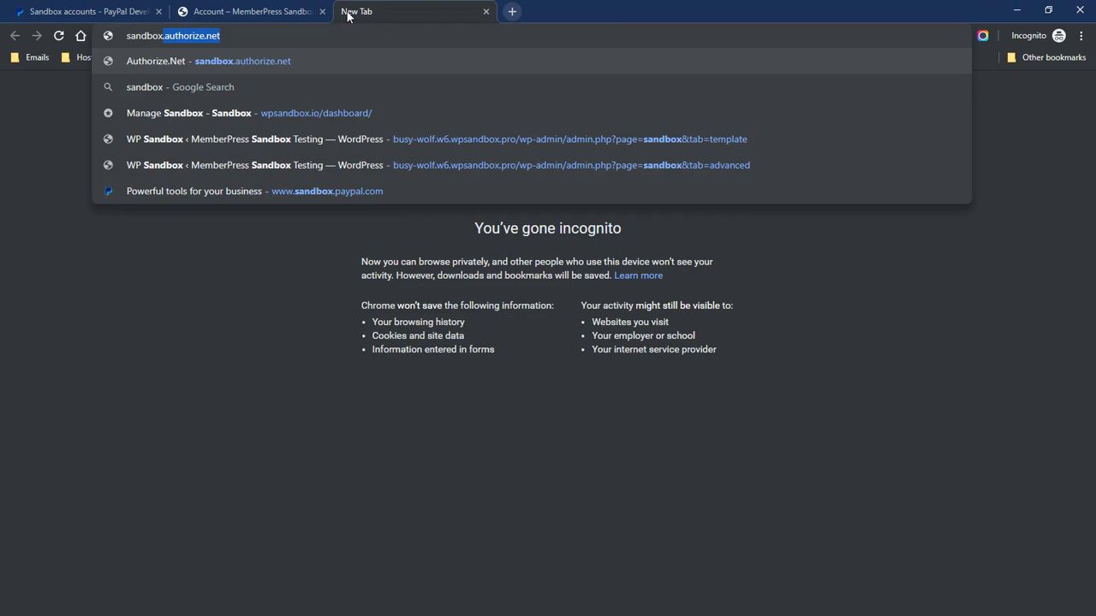
key(Return)
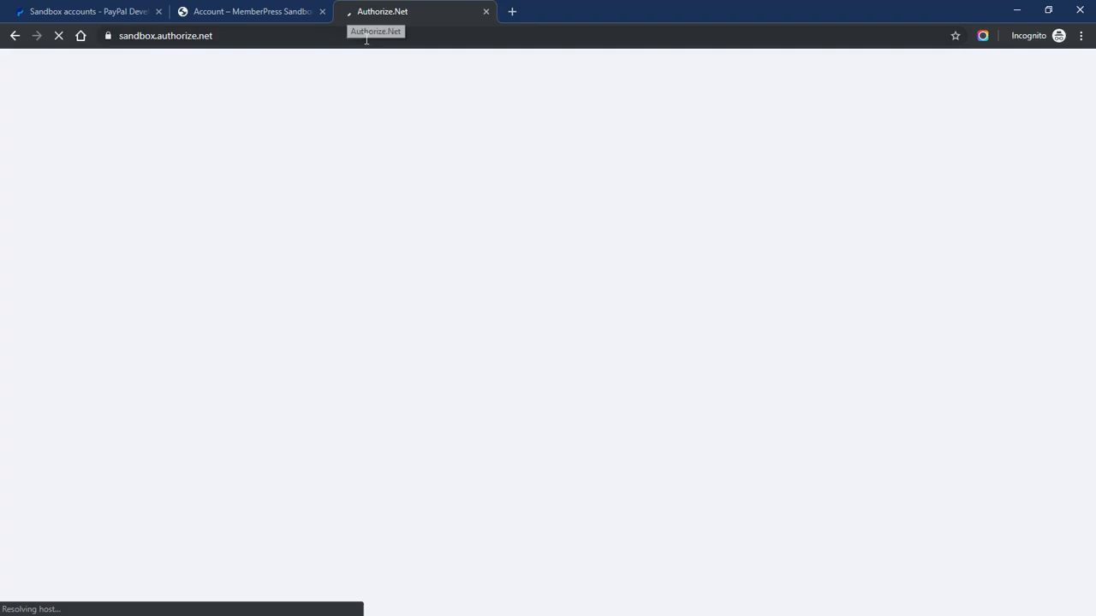
click(366, 36)
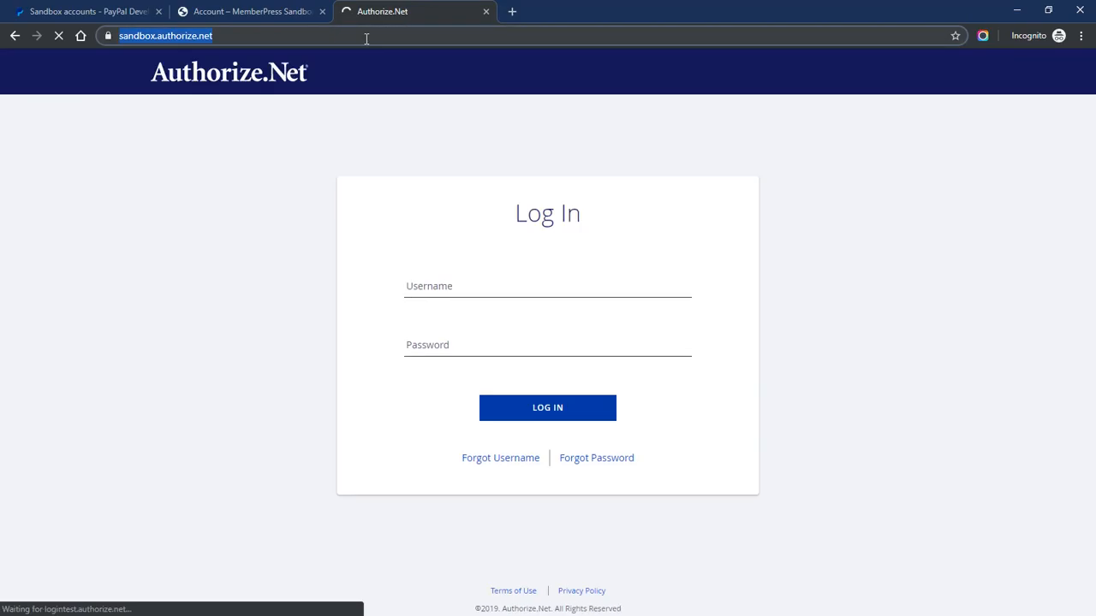
text(sandbox.paypal.com)
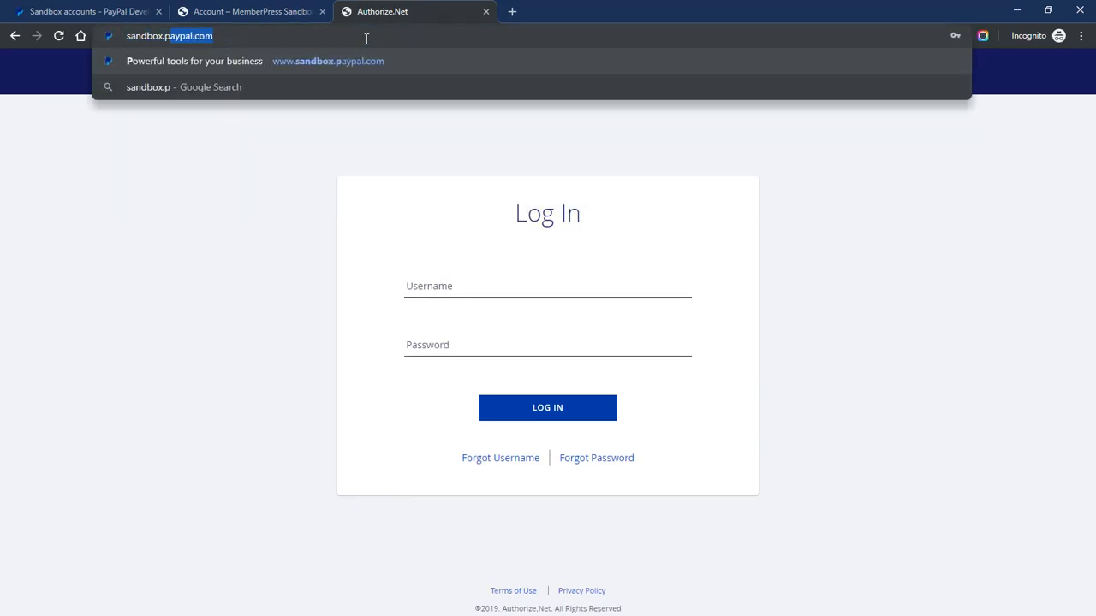
key(Return)
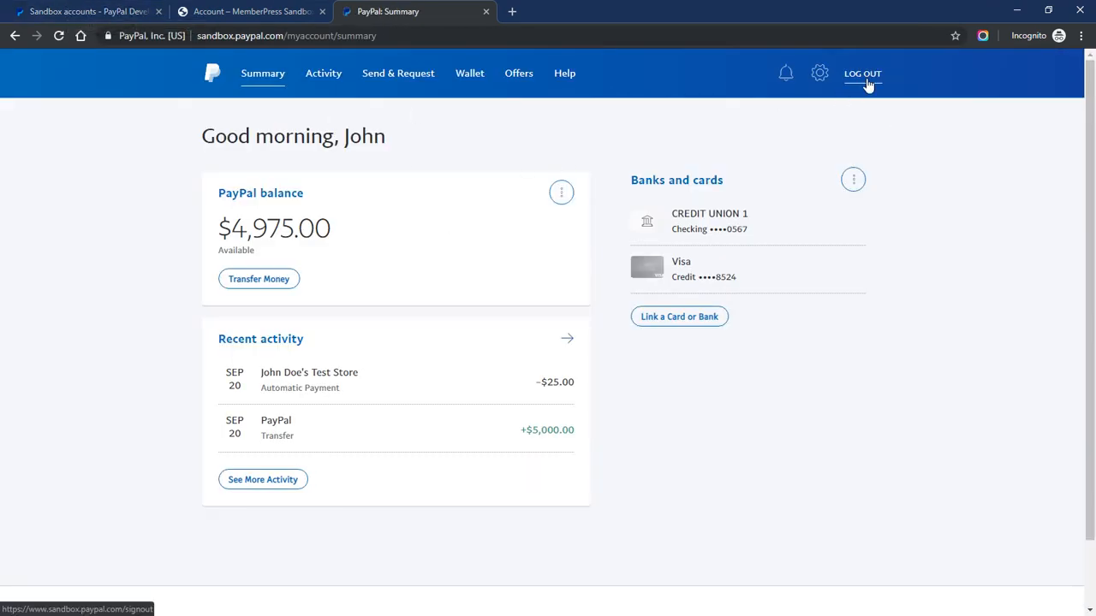
Open the business sandbox account's View/Edit Account details and select its e-mail address
click(90, 12)
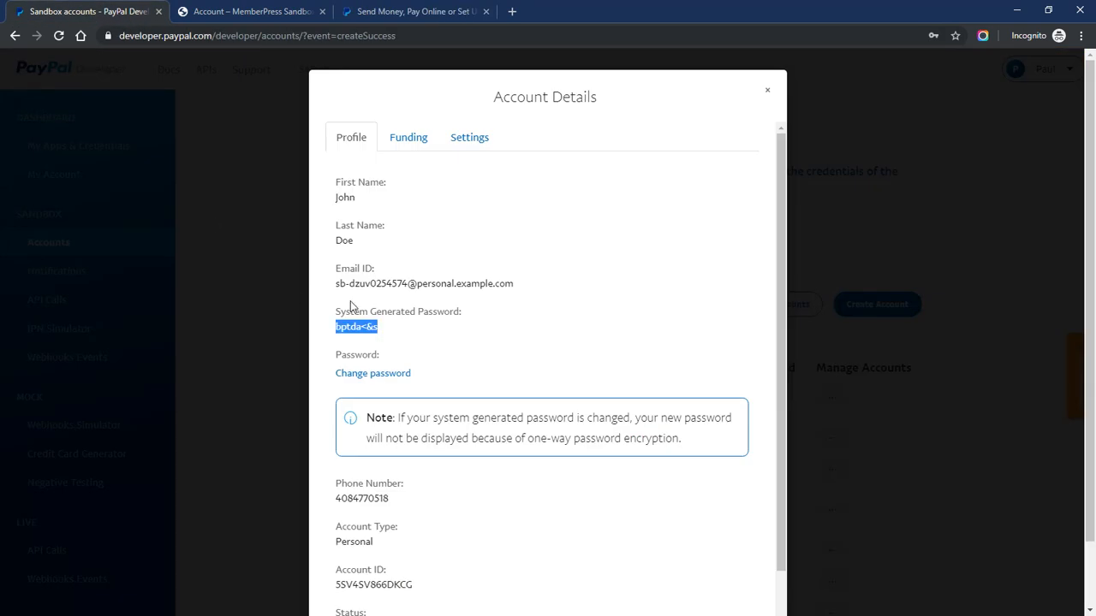
click(767, 91)
scroll(419, 342, down, 1)
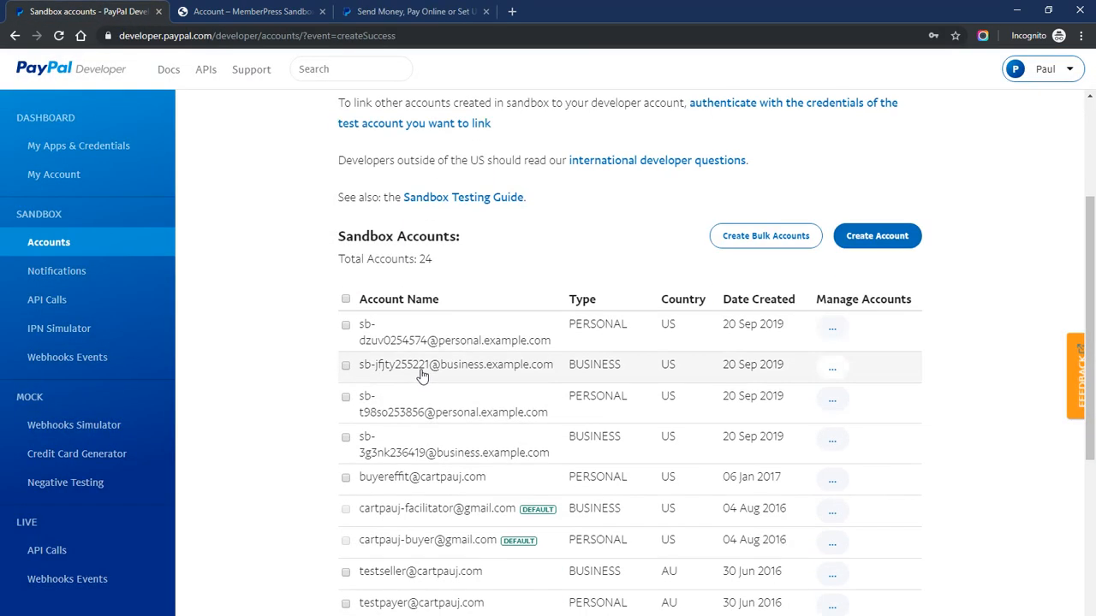
click(831, 369)
click(792, 402)
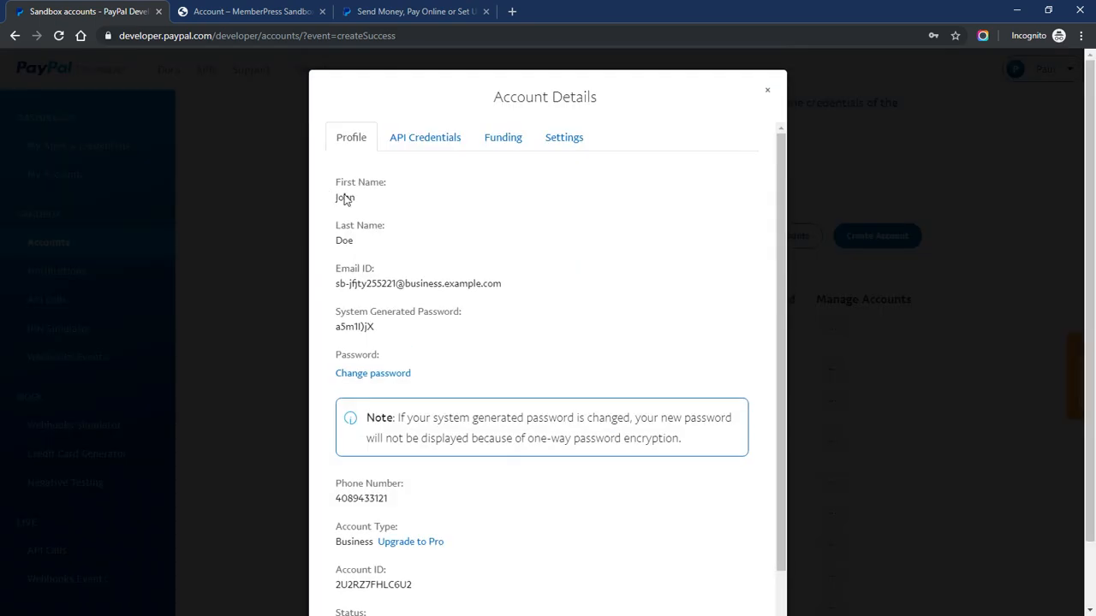
drag(336, 286, 506, 289)
click(420, 11)
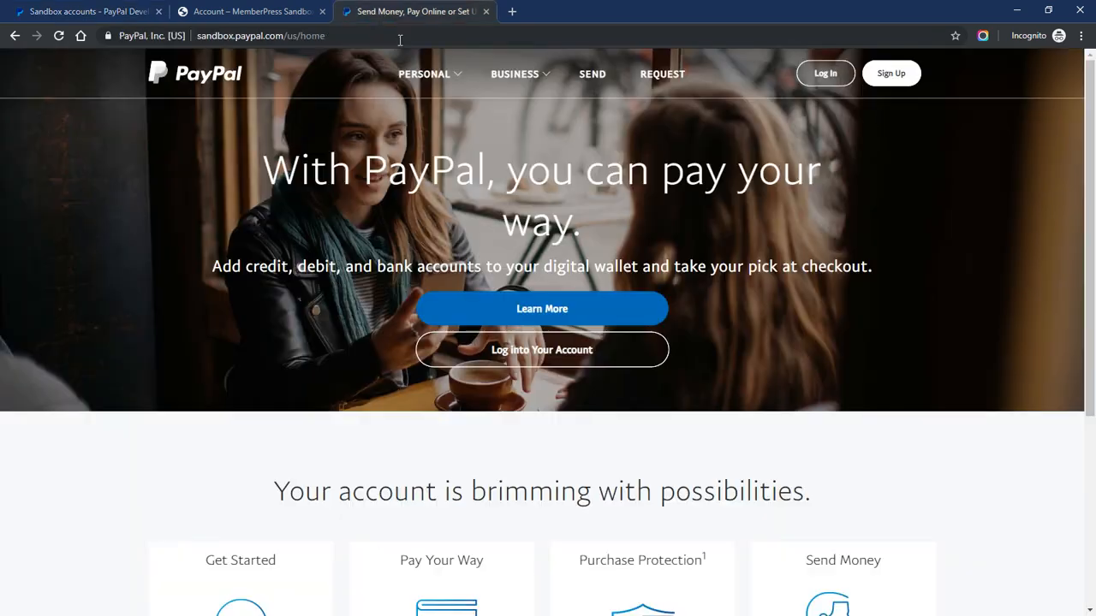
Sign in to PayPal Sandbox with the business account's e-mail and system-generated password
click(825, 74)
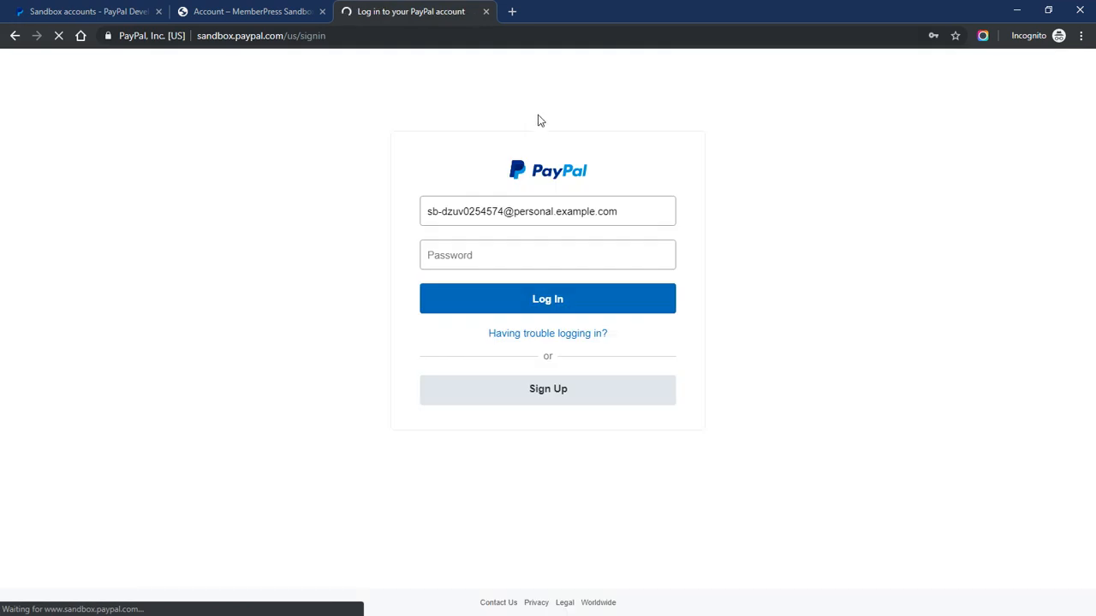
triple_click(480, 211)
key(ctrl+v)
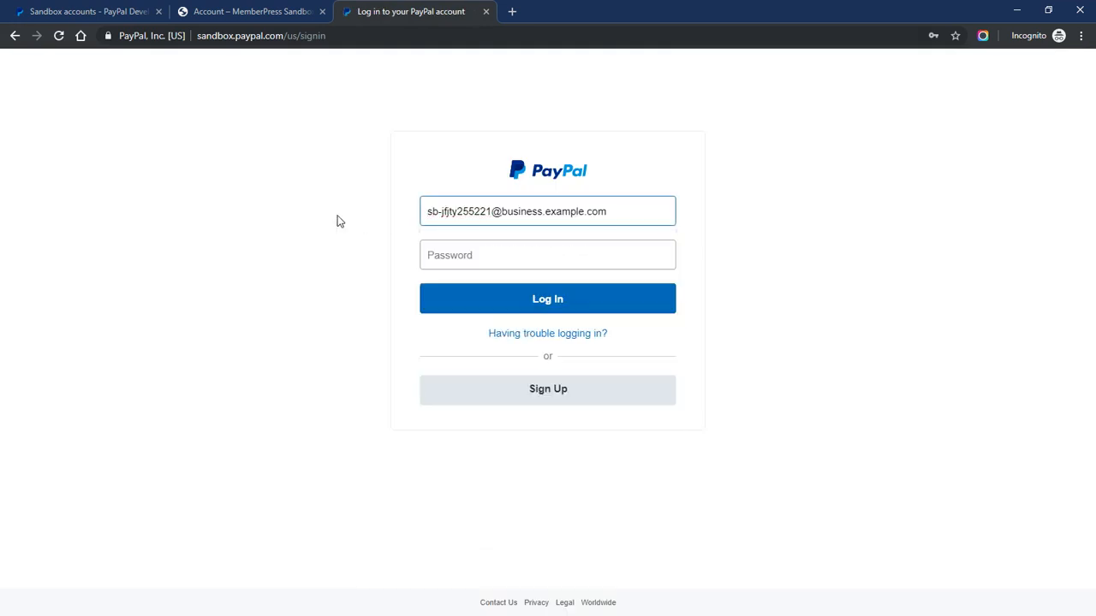
key(ctrl+1)
drag(336, 326, 372, 332)
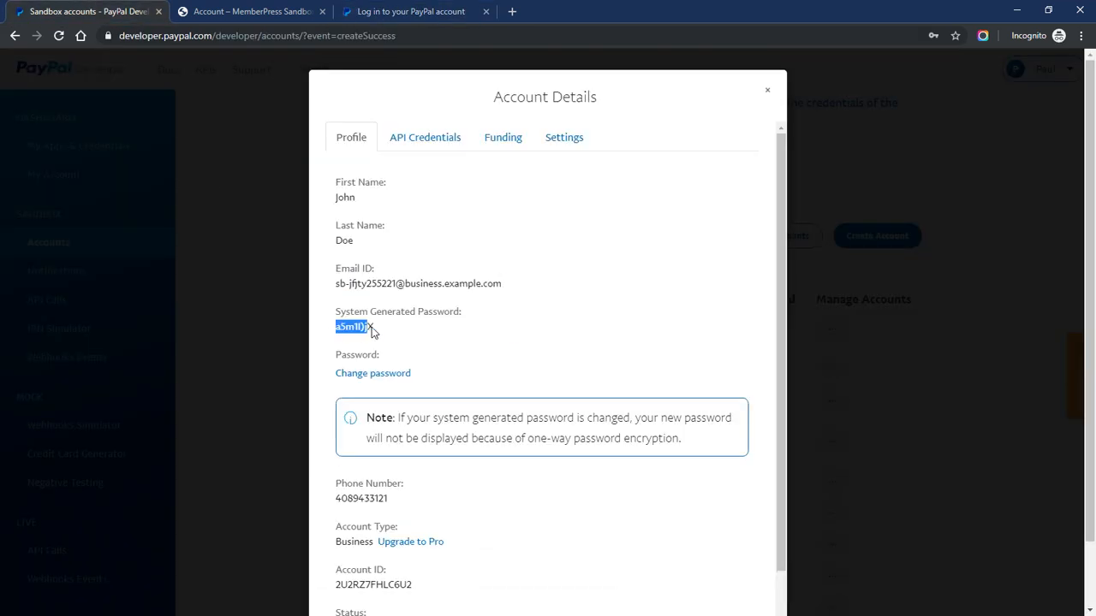
key(ctrl+c)
click(401, 18)
key(Tab)
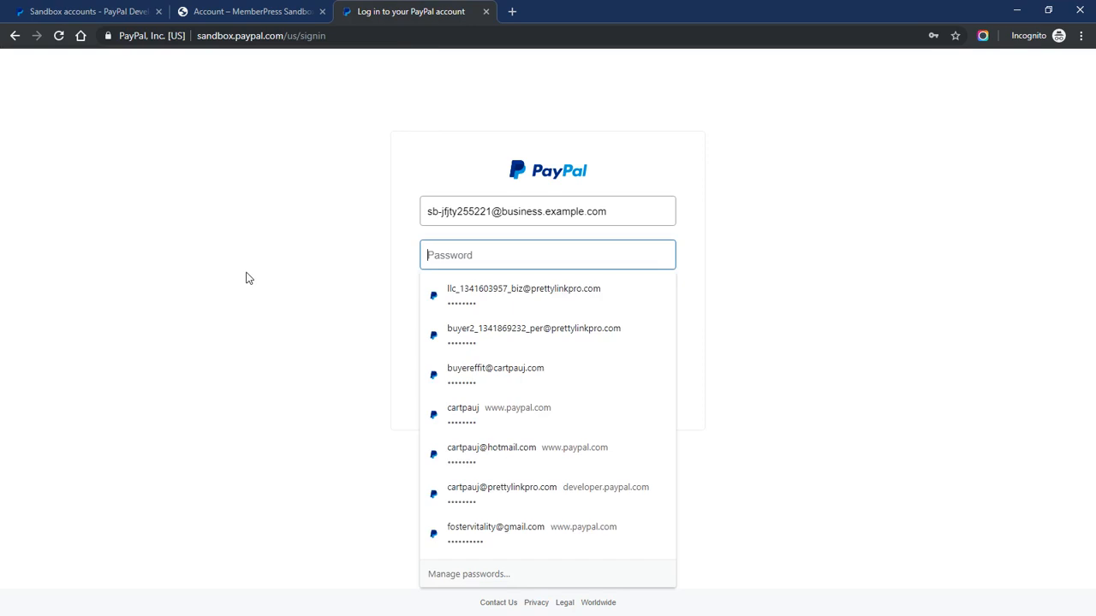
key(ctrl+v)
click(540, 306)
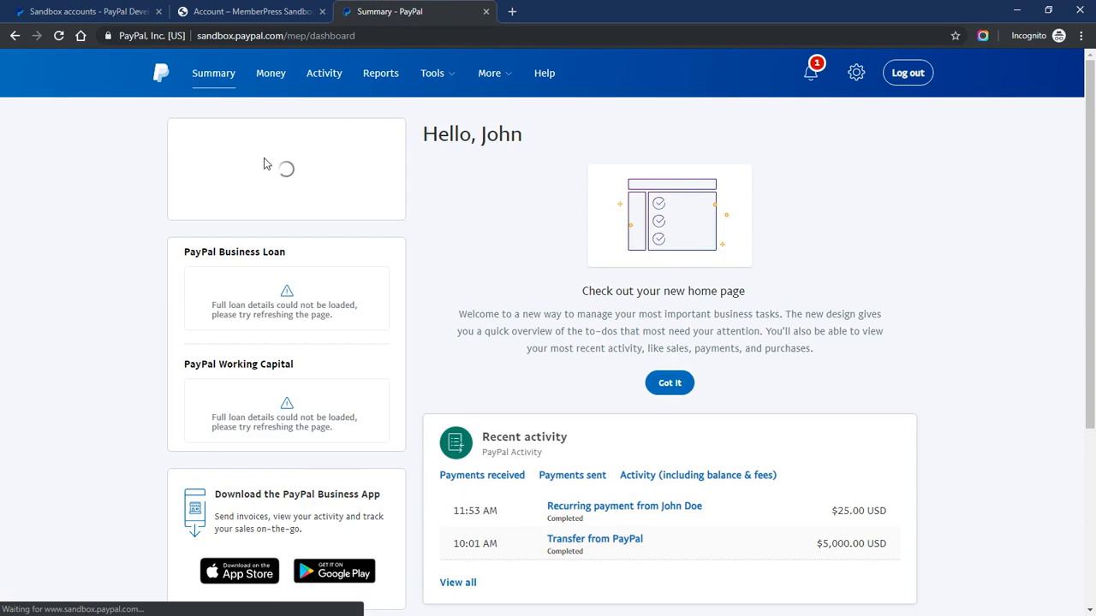
Open the transaction details of the $25.00 recurring payment in Recent activity
scroll(465, 186, down, 3)
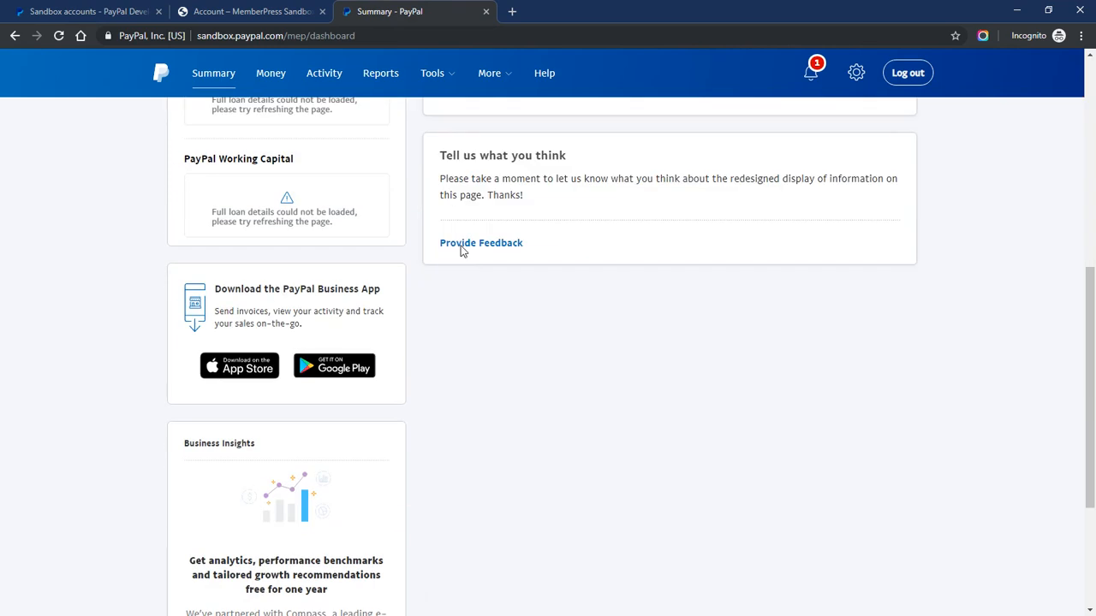
scroll(503, 279, up, 3)
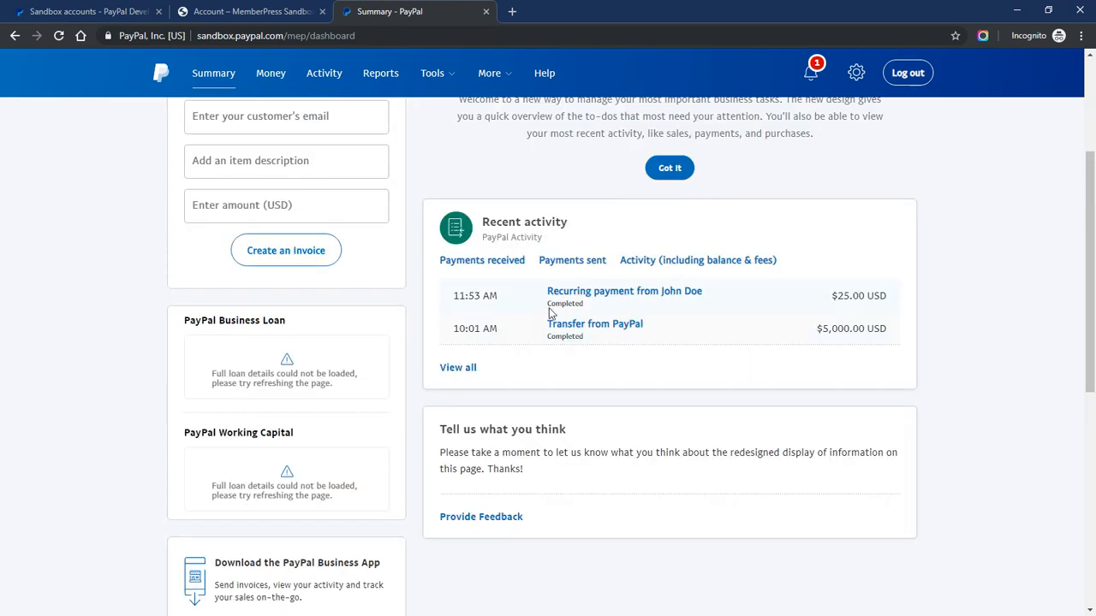
scroll(694, 296, down, 1)
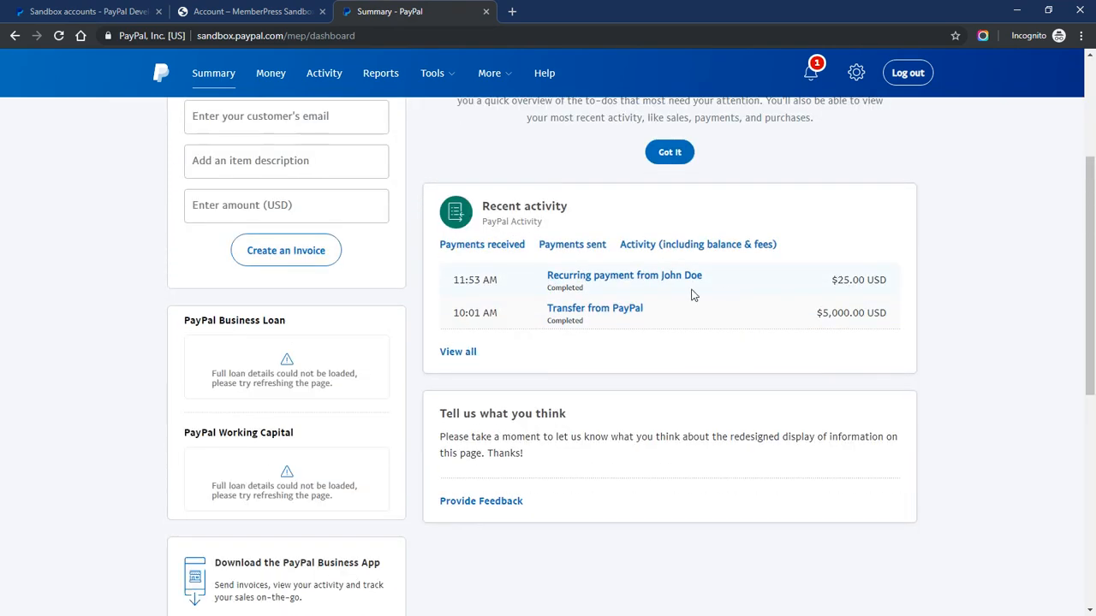
drag(693, 296, 512, 281)
click(509, 282)
drag(836, 280, 881, 280)
click(818, 277)
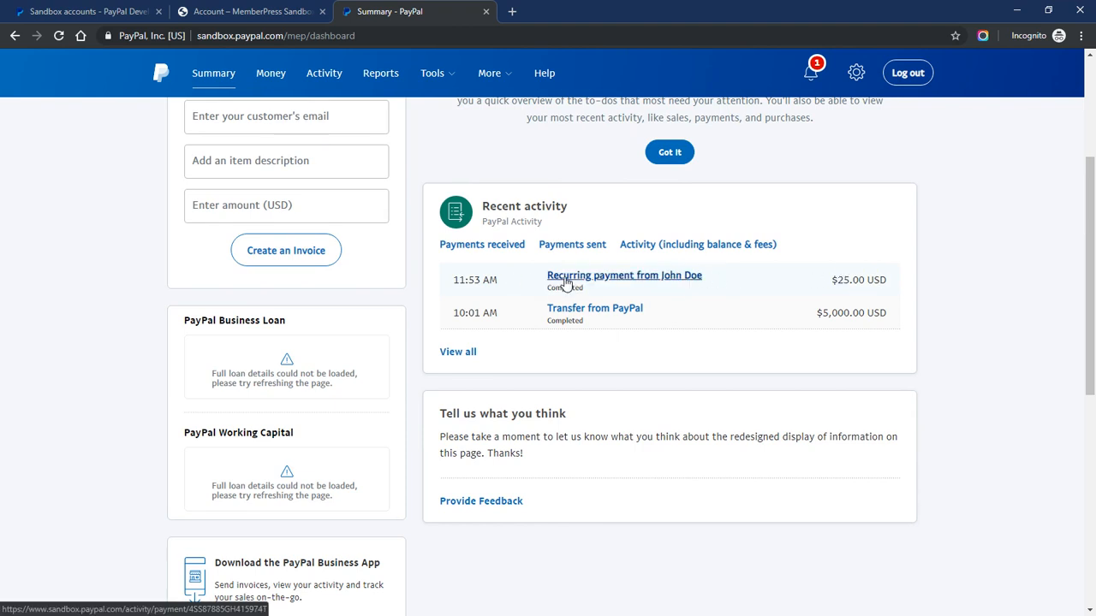
click(567, 283)
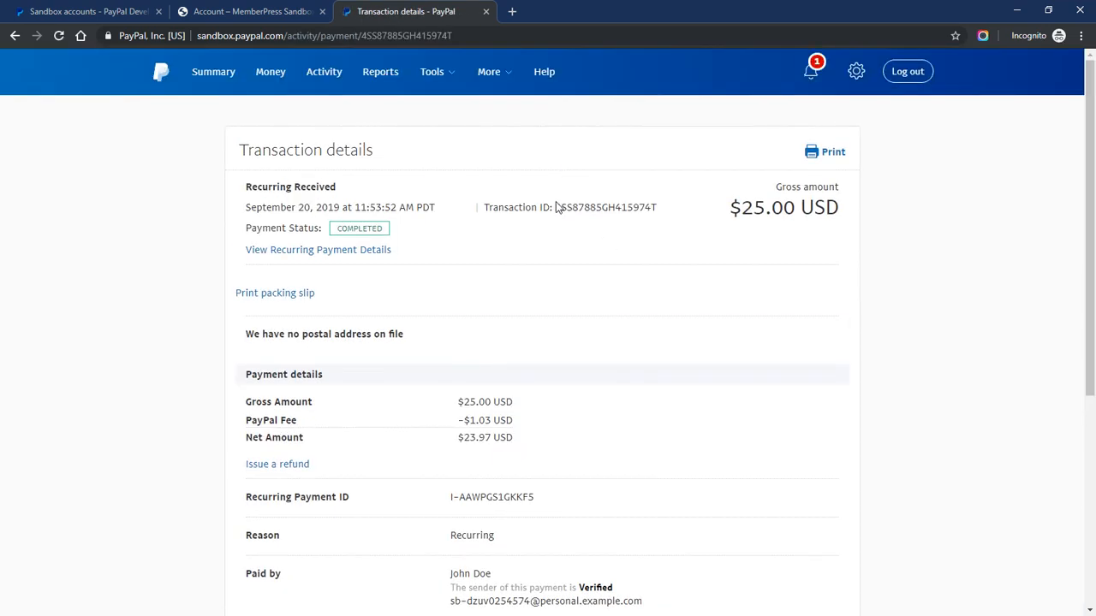
Compare PayPal's transaction ID against the MemberPress payment's invoice number
drag(555, 207, 639, 207)
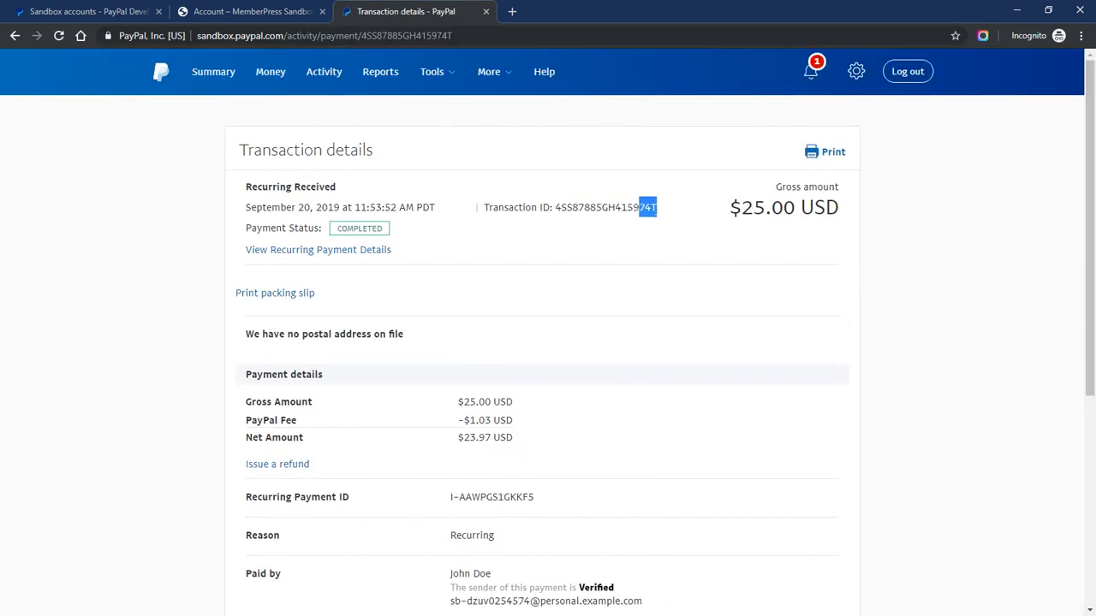
click(259, 12)
click(859, 369)
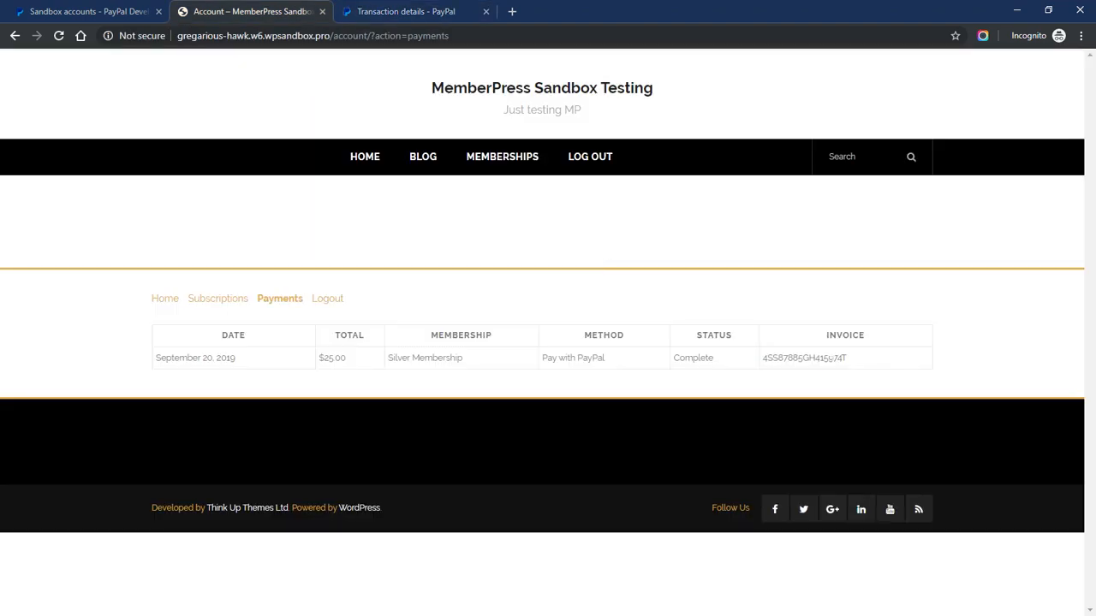
drag(832, 358, 851, 360)
click(859, 358)
click(409, 15)
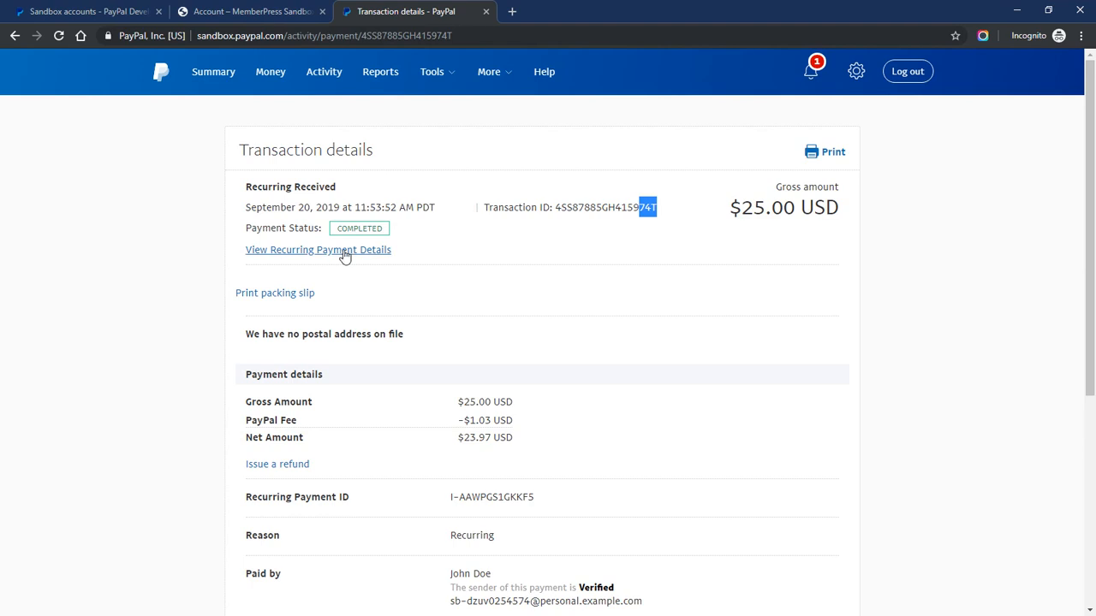
Open View Recurring Payment Details and check the active monthly subscription's profile ID
drag(415, 256, 245, 255)
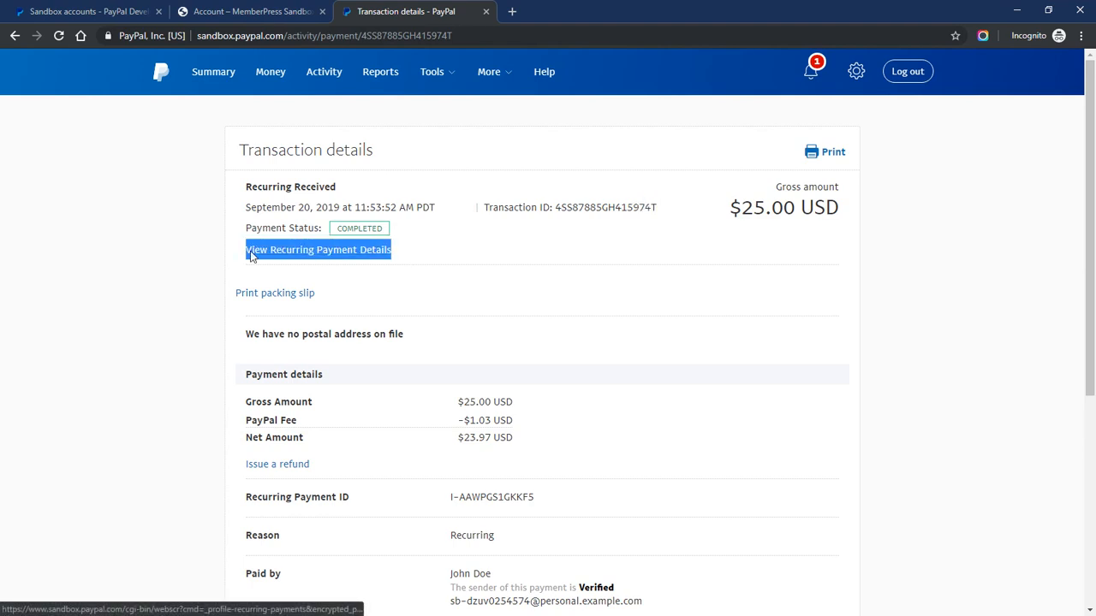
click(319, 252)
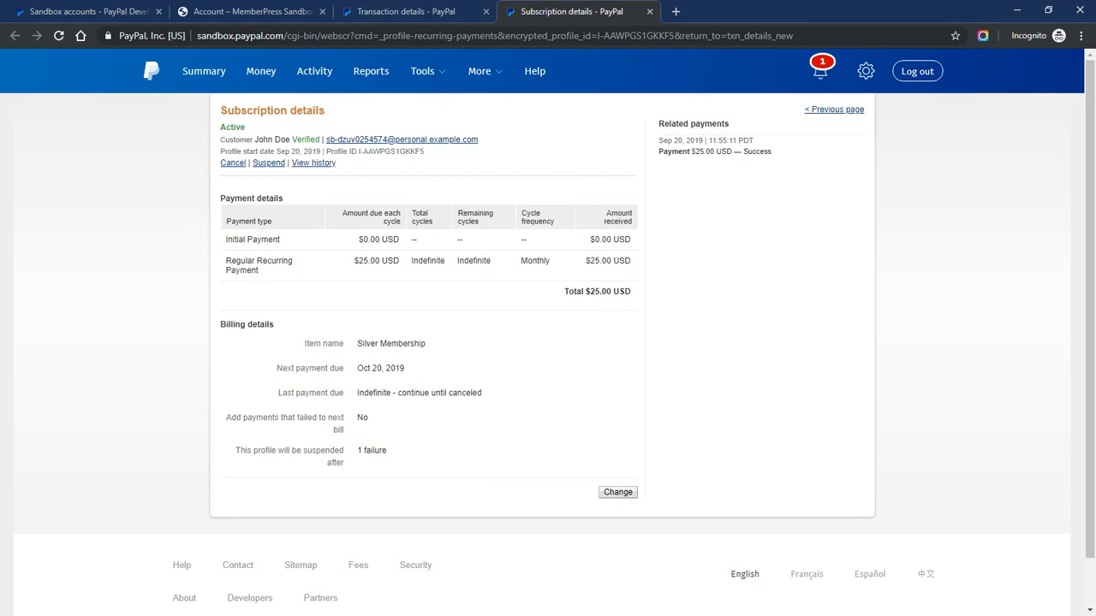
drag(357, 151, 424, 152)
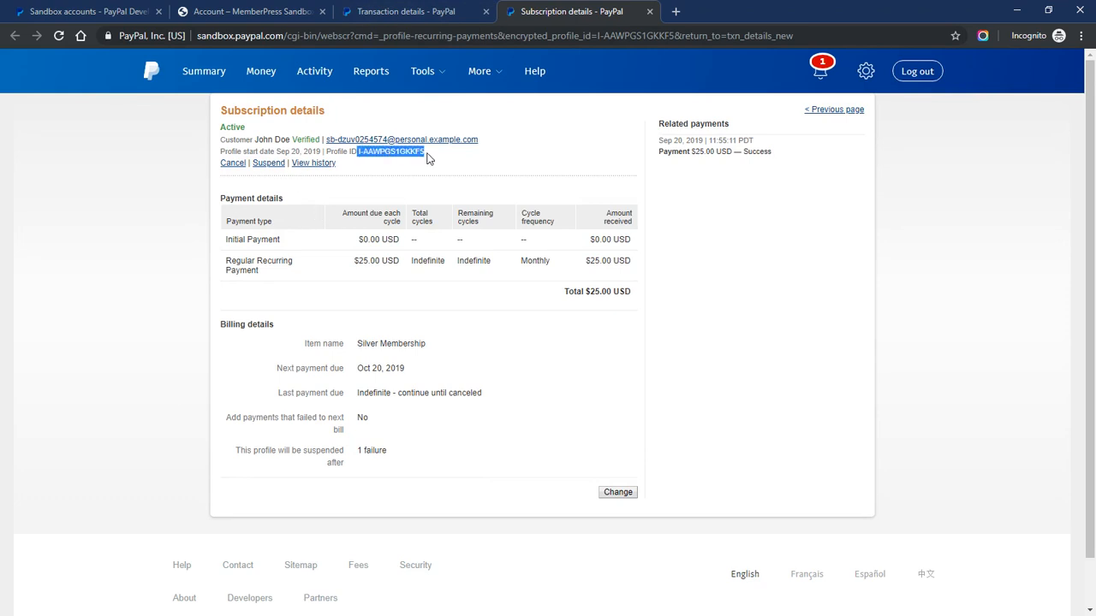
click(380, 163)
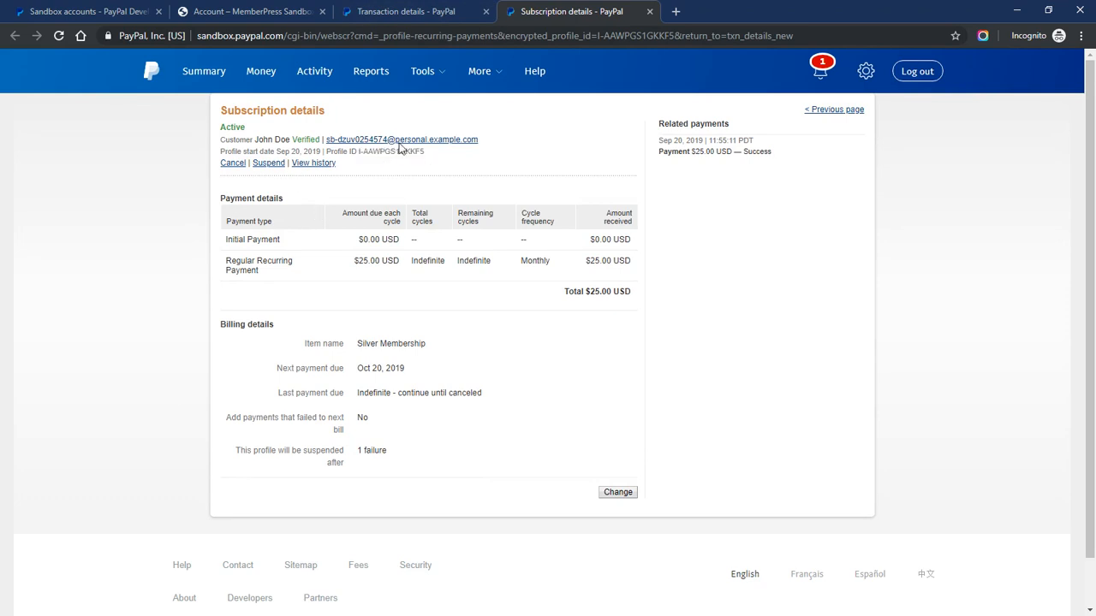
click(256, 12)
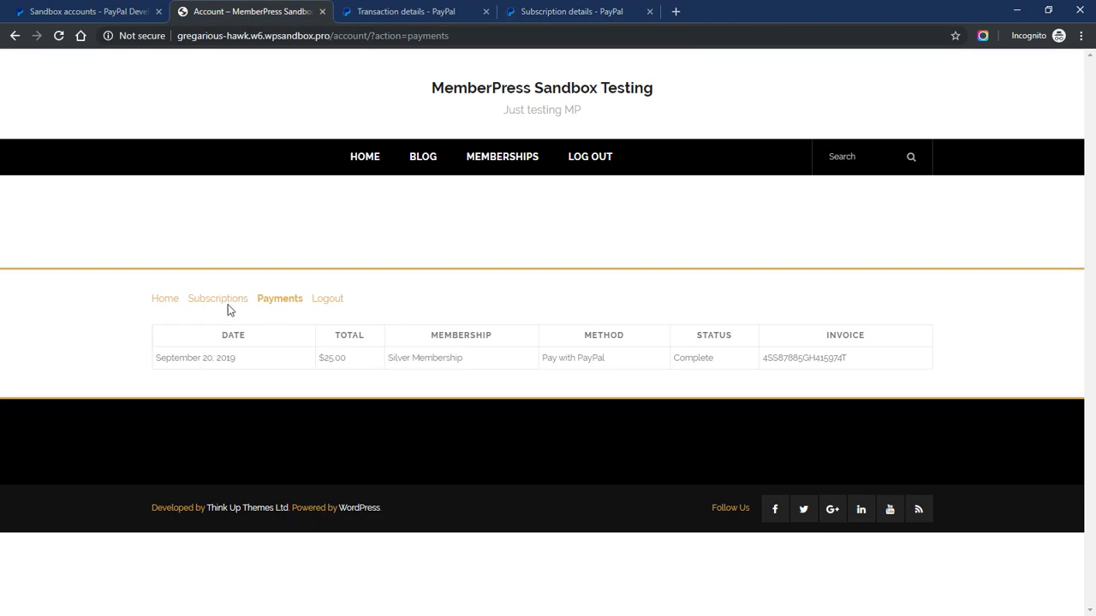
List the member's subscriptions and highlight the Silver Membership subscription ID
click(227, 300)
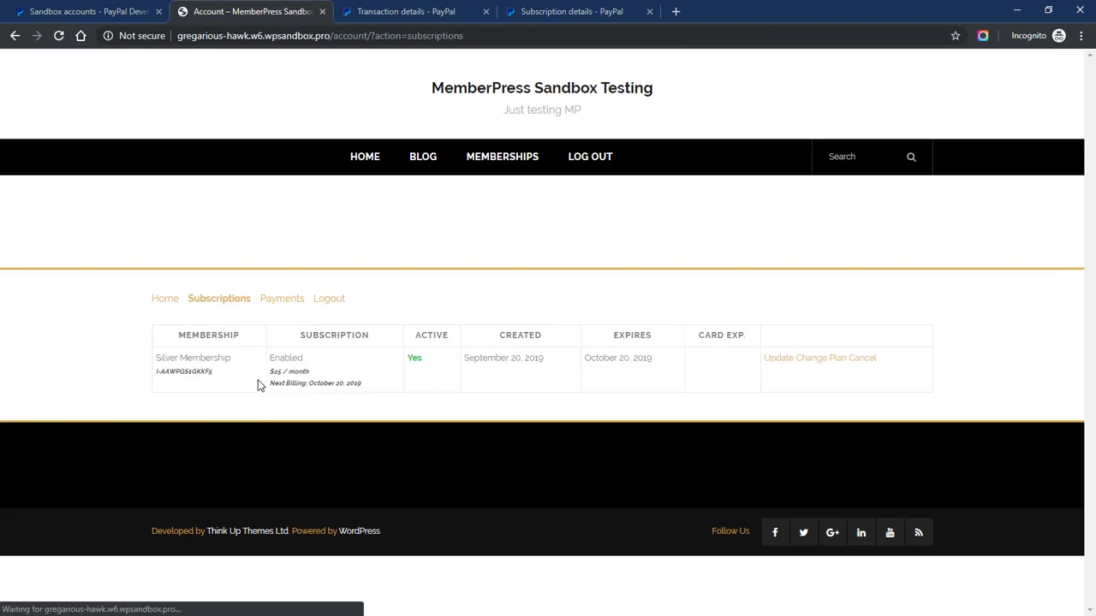
drag(156, 371, 224, 373)
click(228, 375)
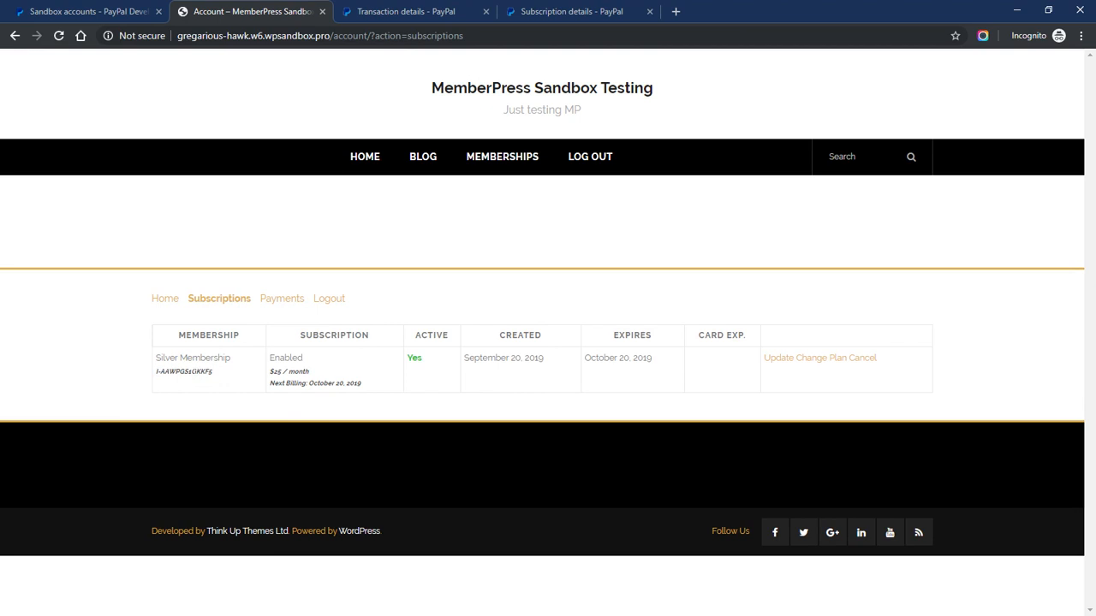
In PayPal Sandbox, open Account Settings from the profile menu
click(403, 13)
click(451, 239)
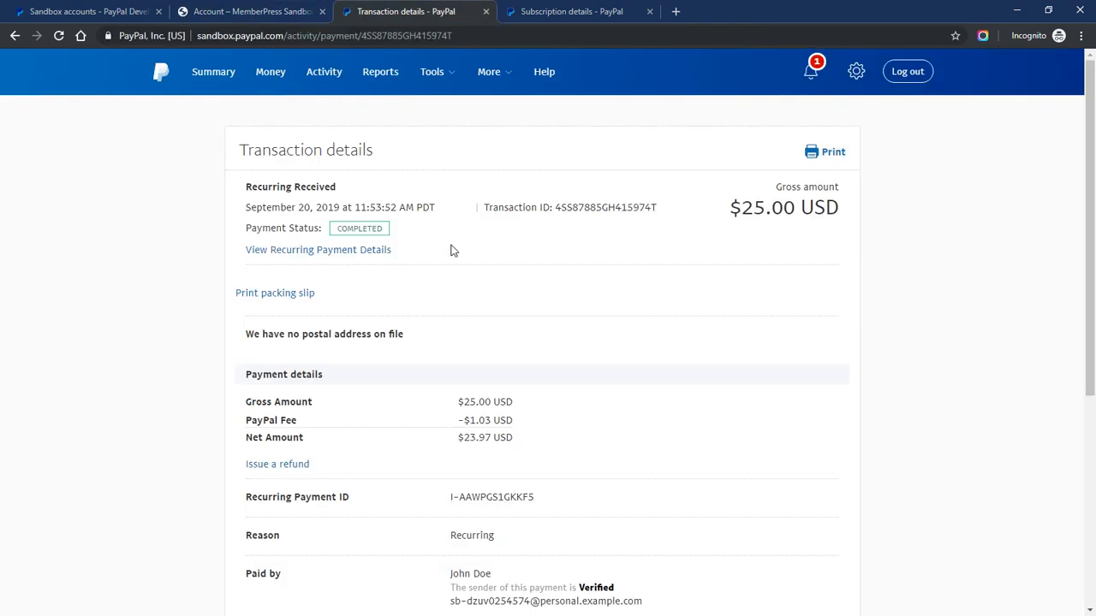
click(858, 77)
click(765, 163)
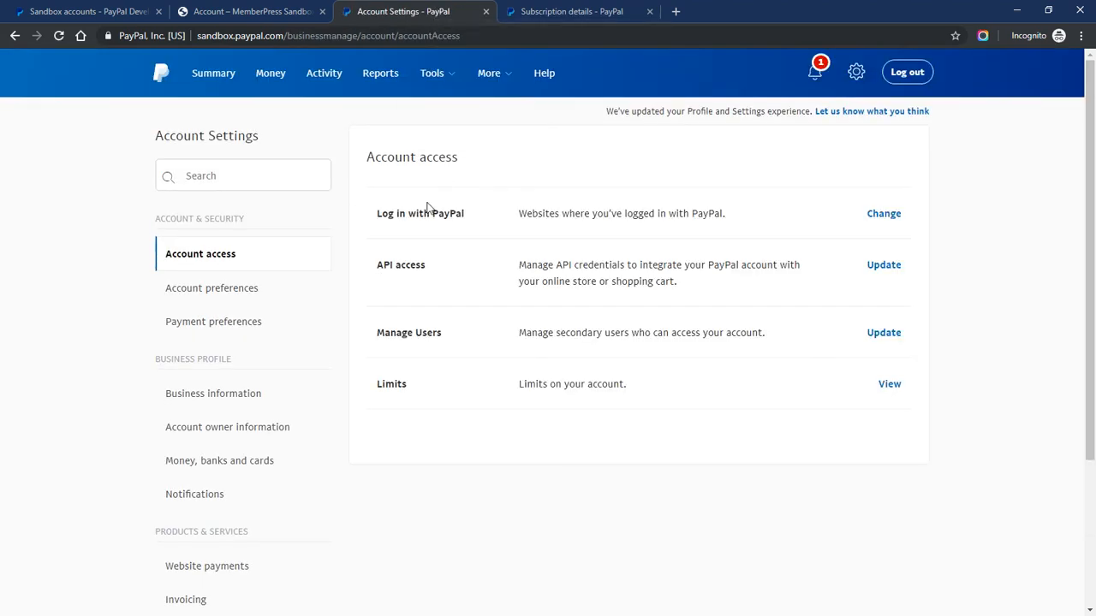
Recheck the subscription ID and its created and expiry dates in MemberPress
click(288, 10)
drag(158, 372, 240, 373)
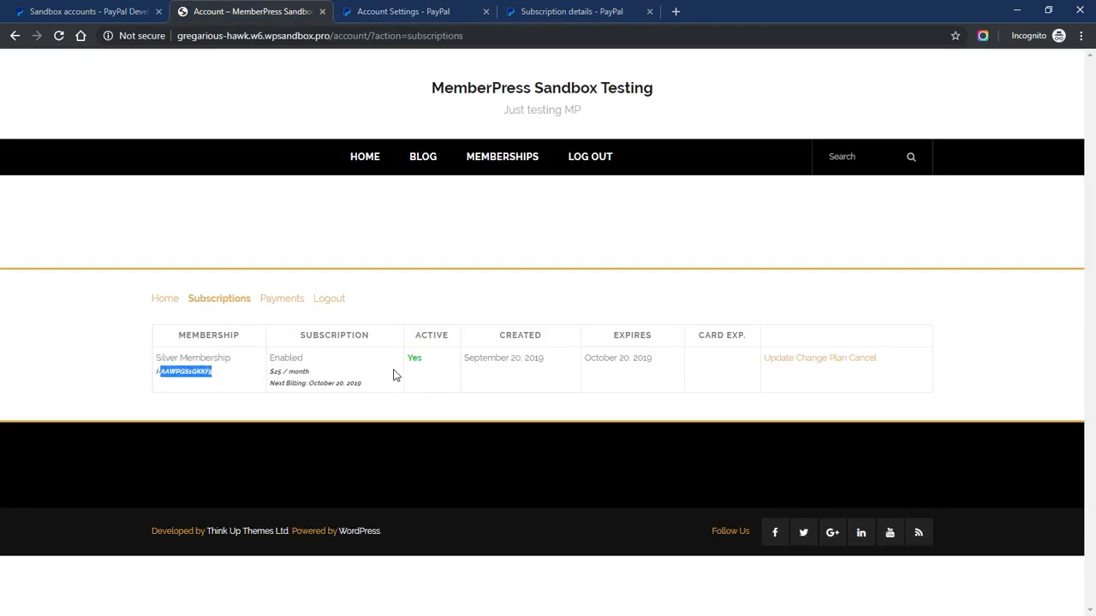
drag(500, 359, 630, 367)
click(493, 381)
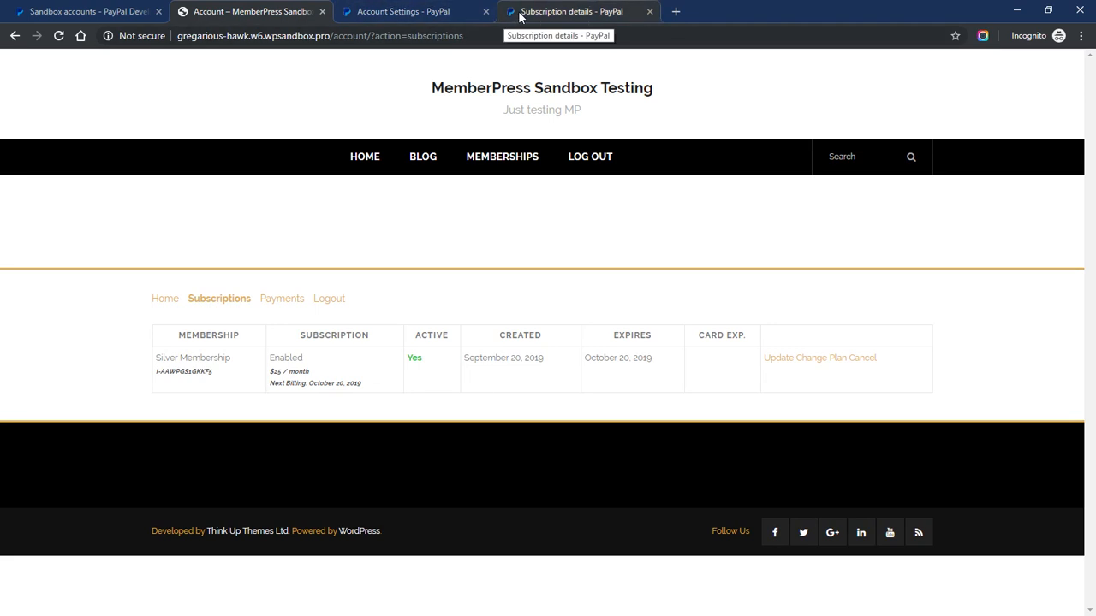
click(431, 12)
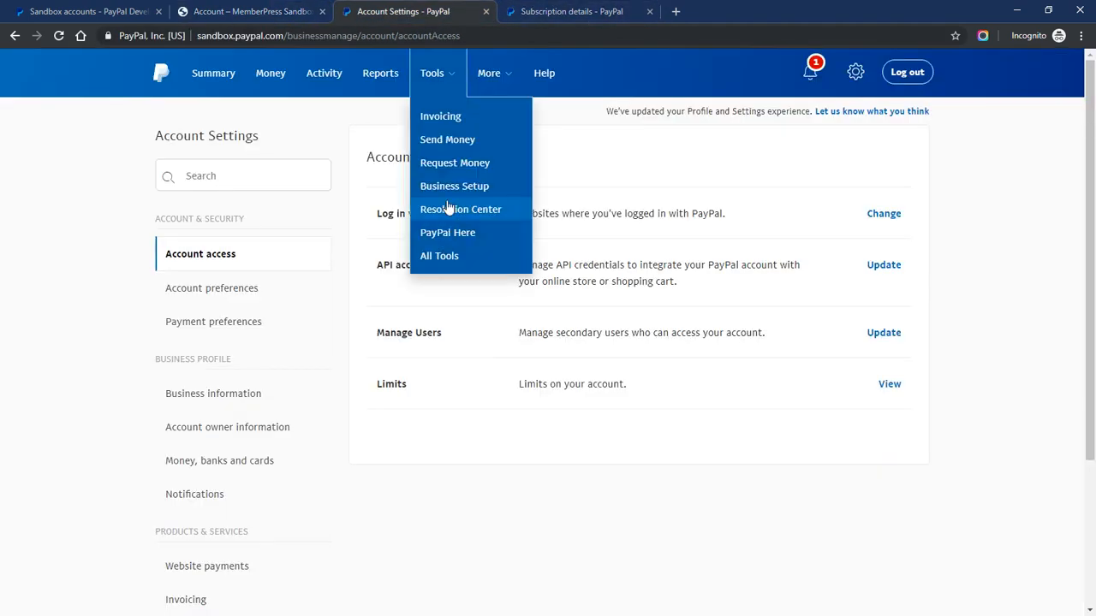
Under Website payments, open the Instant payment notifications settings showing the MemberPress URL
scroll(251, 372, down, 3)
click(219, 374)
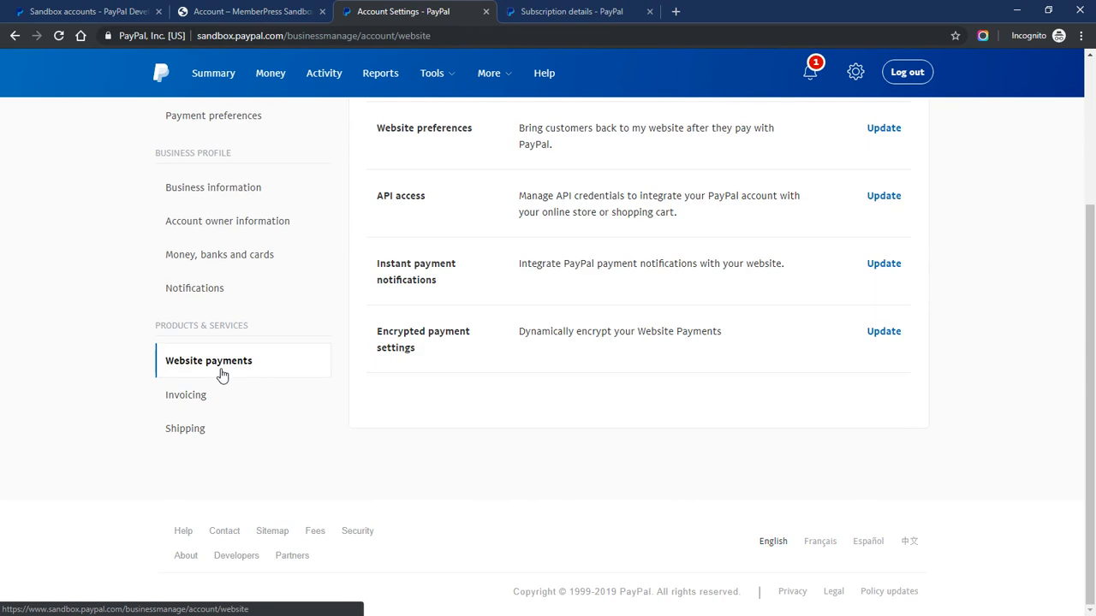
scroll(445, 344, up, 2)
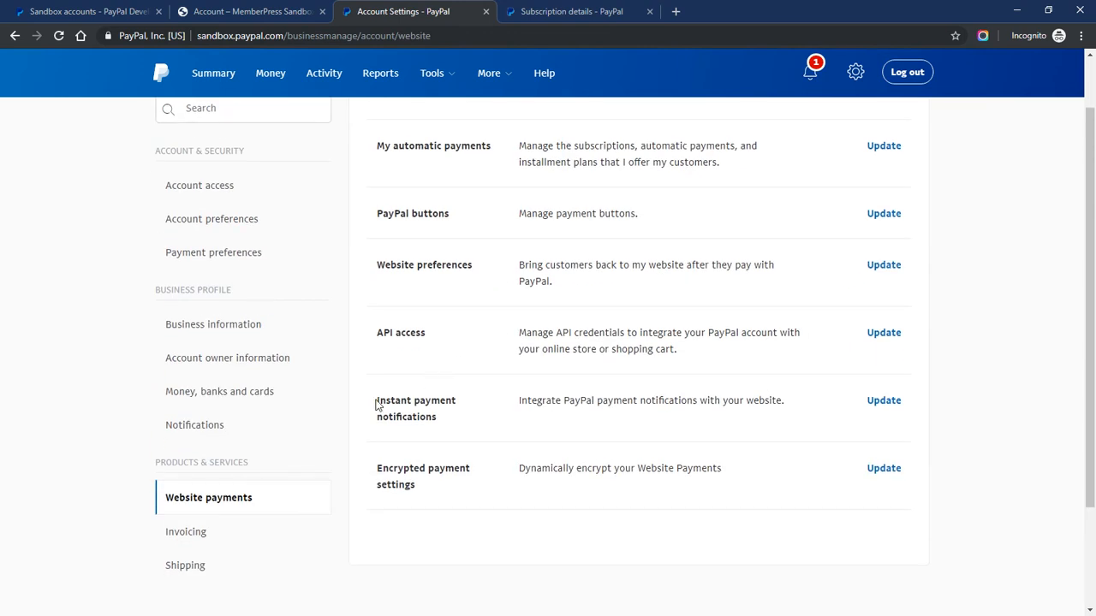
drag(378, 405, 440, 416)
click(412, 400)
click(886, 402)
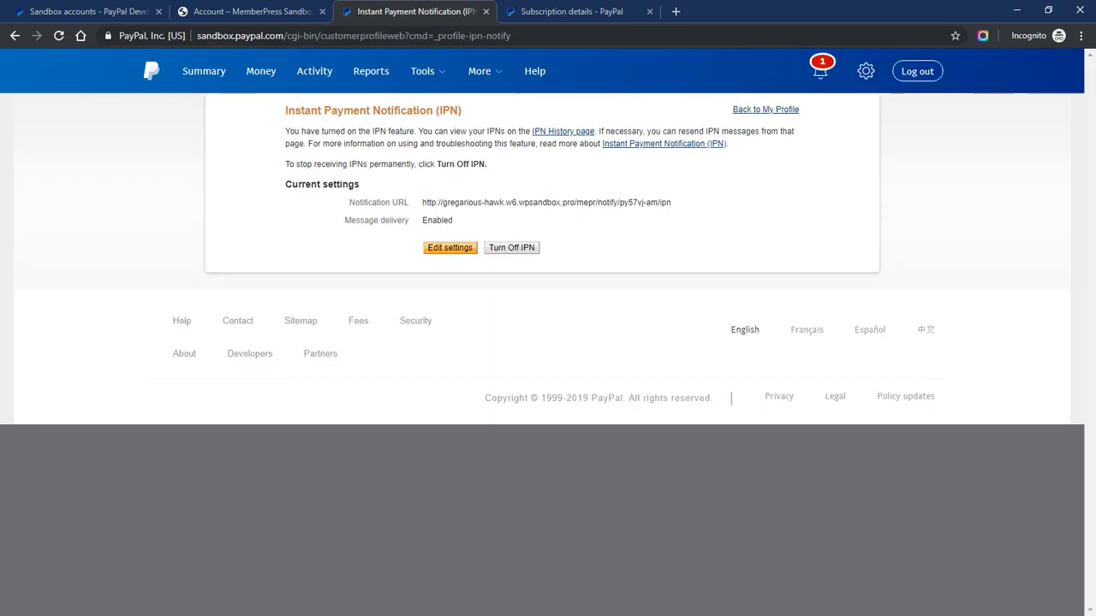
Open IPN History and review the message IDs, keeping the last-day date range
drag(595, 132, 532, 132)
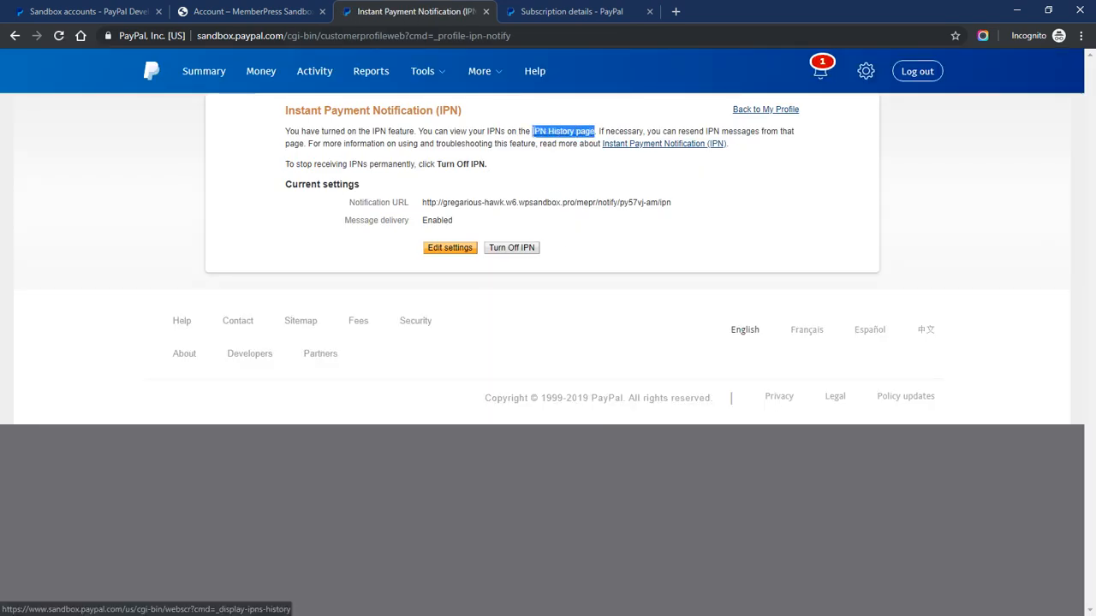
click(564, 134)
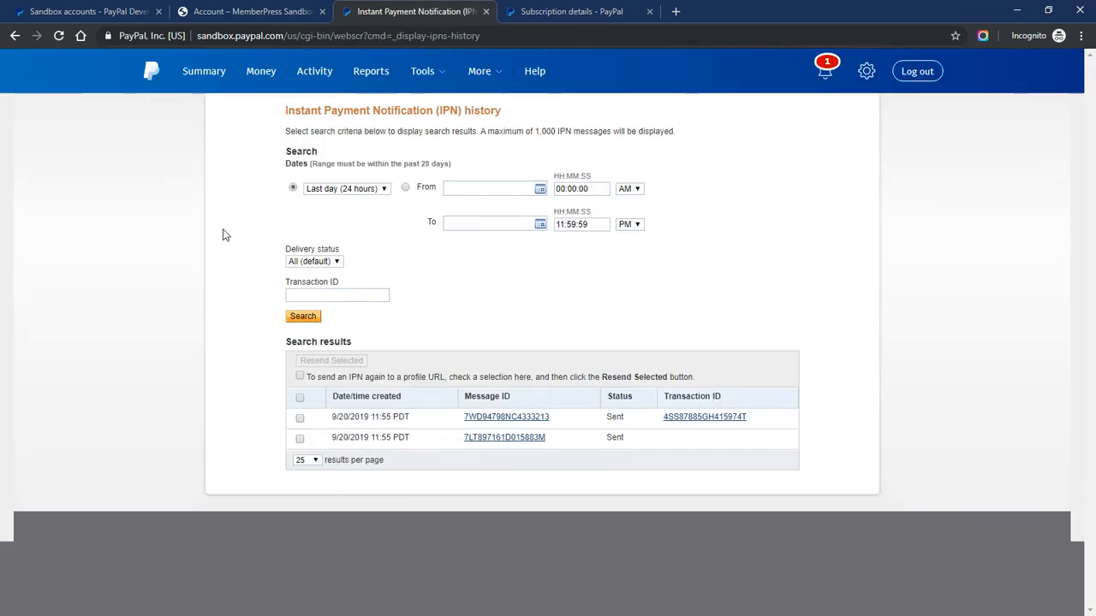
drag(565, 419, 464, 418)
drag(561, 441, 466, 437)
click(422, 439)
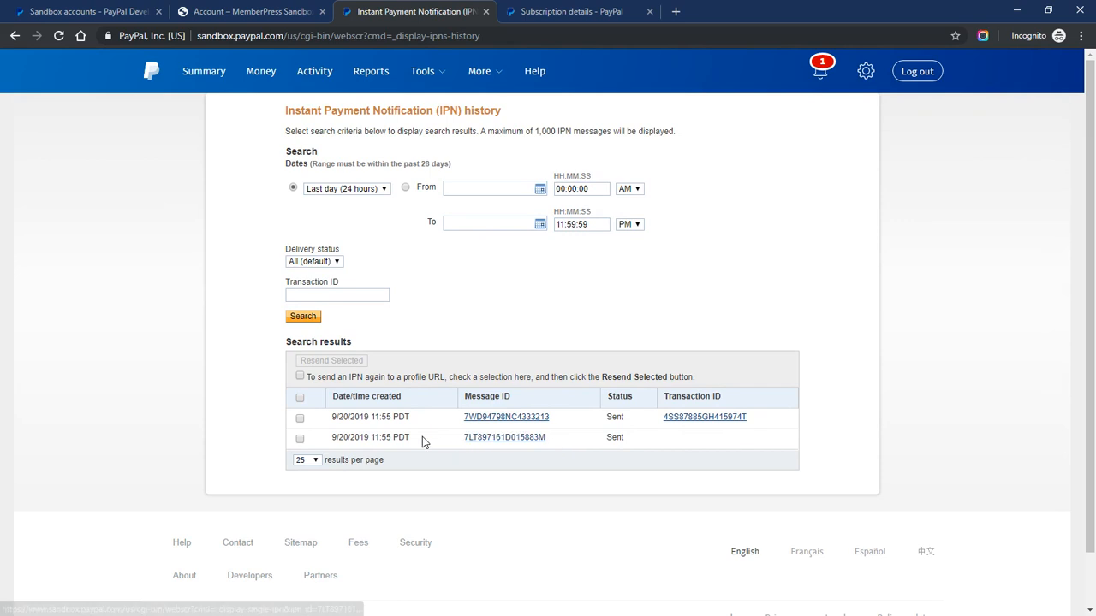
click(347, 195)
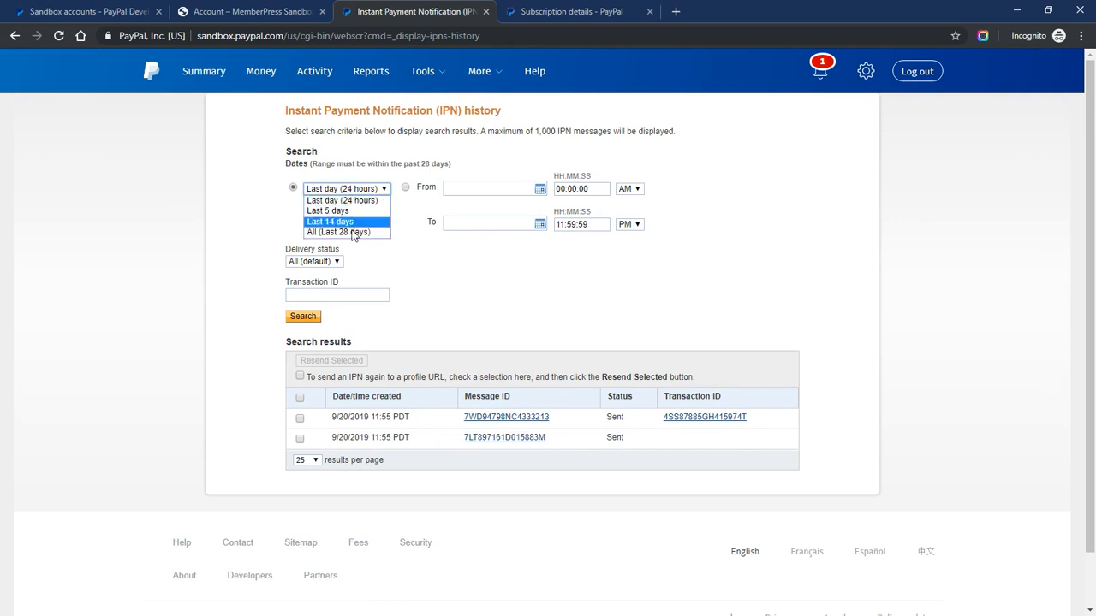
click(413, 252)
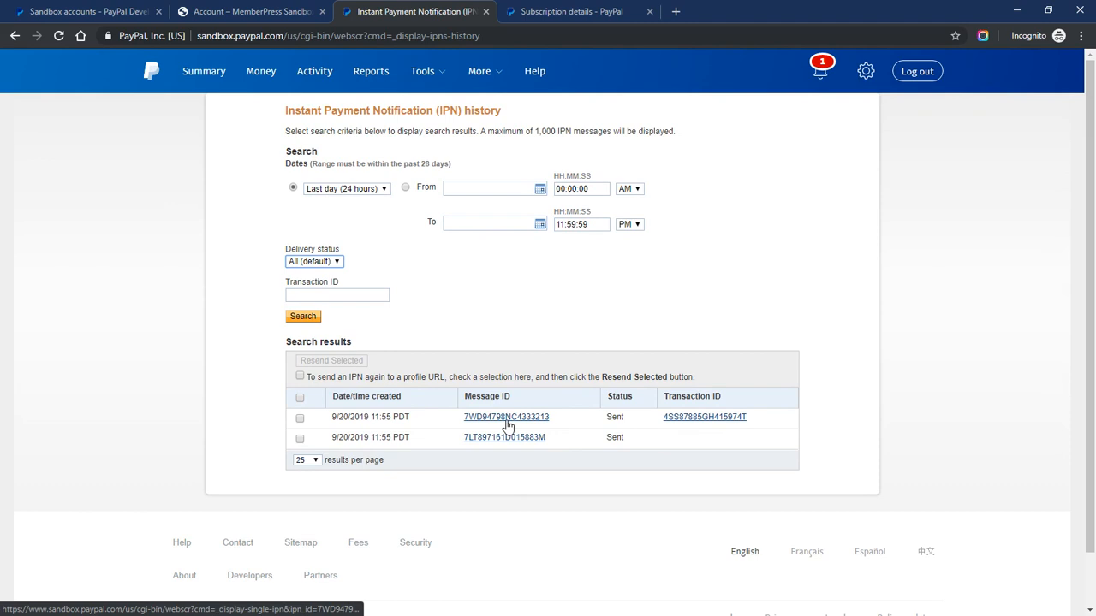
Open the first IPN message and confirm its notification URL and HTTP response 200
drag(777, 420, 665, 422)
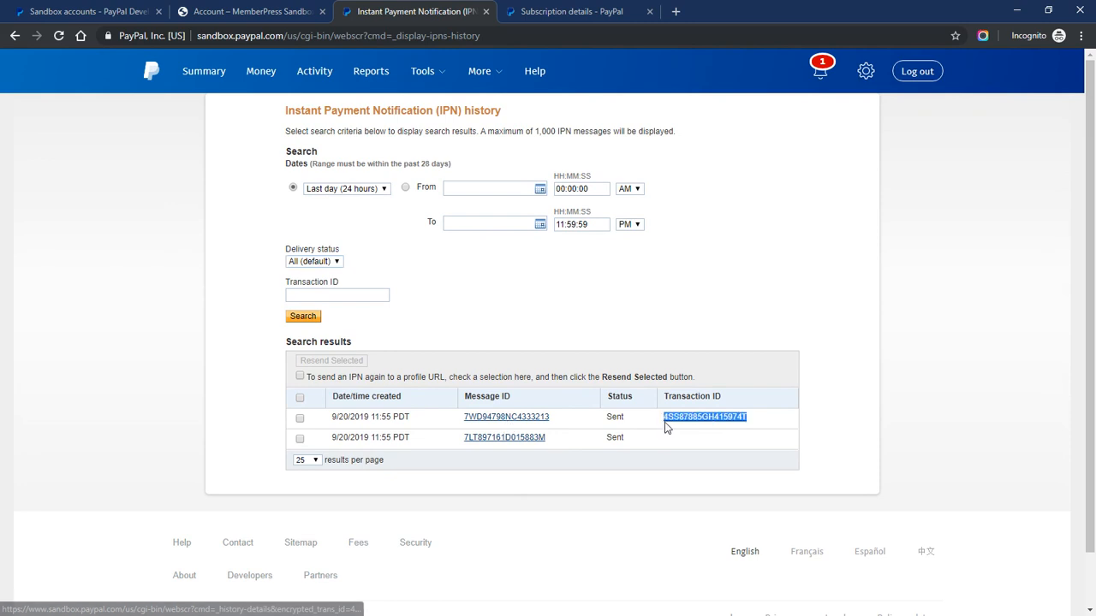
click(491, 420)
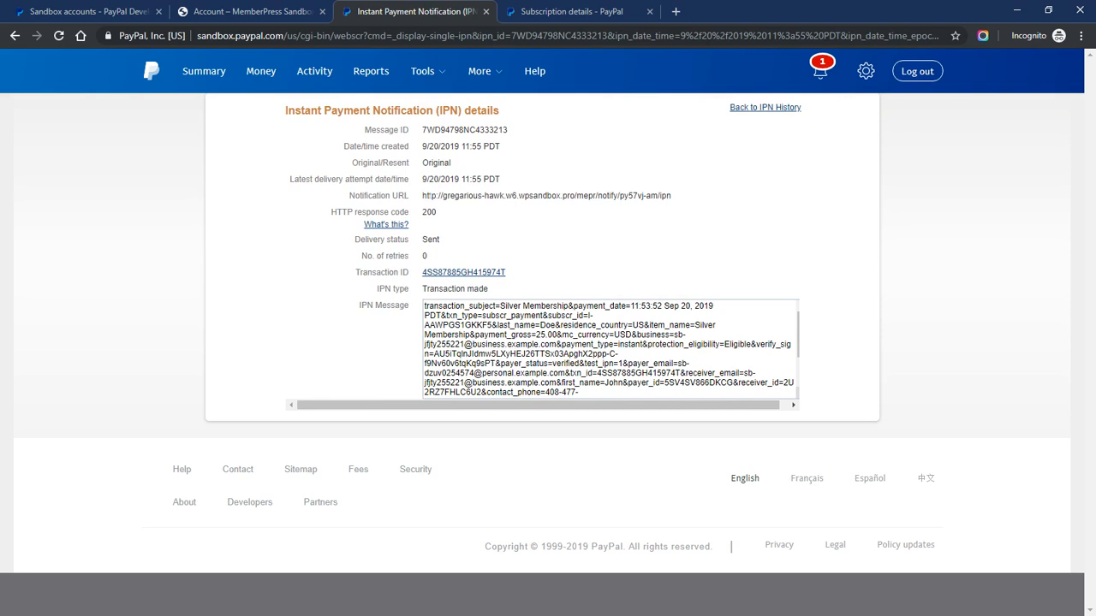
drag(424, 196, 673, 205)
click(628, 197)
drag(422, 212, 438, 215)
click(442, 219)
mouse_move(433, 212)
mouse_down()
mouse_move(456, 215)
mouse_move(433, 214)
mouse_move(445, 219)
mouse_up()
click(458, 217)
click(447, 219)
key(ctrl+shift+Tab)
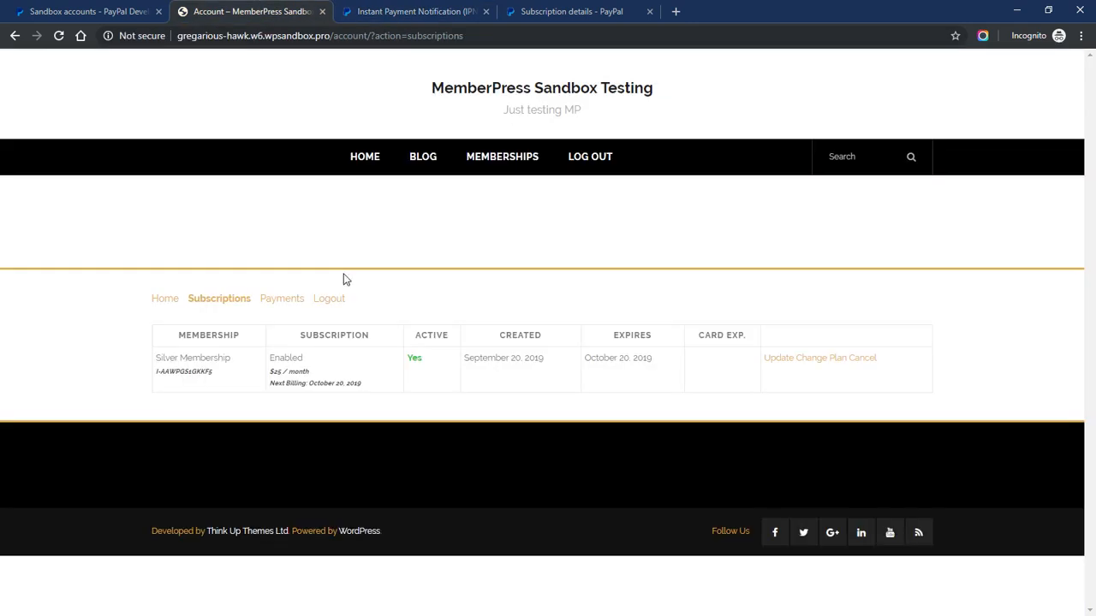
Highlight the Silver Membership subscription ID and compare it with PayPal's subscription details
drag(156, 372, 228, 382)
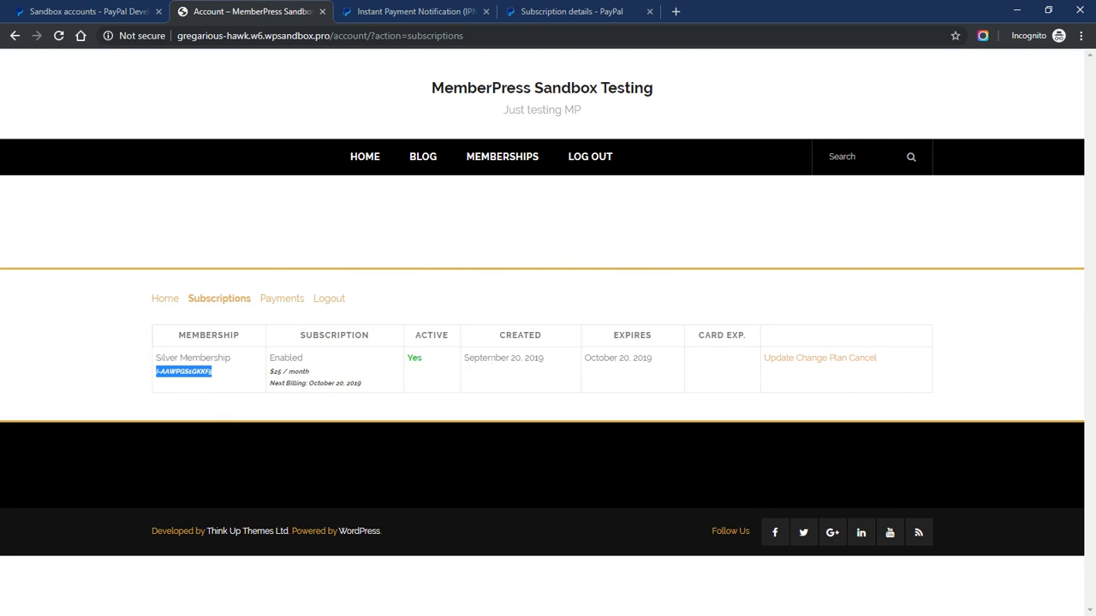
click(556, 12)
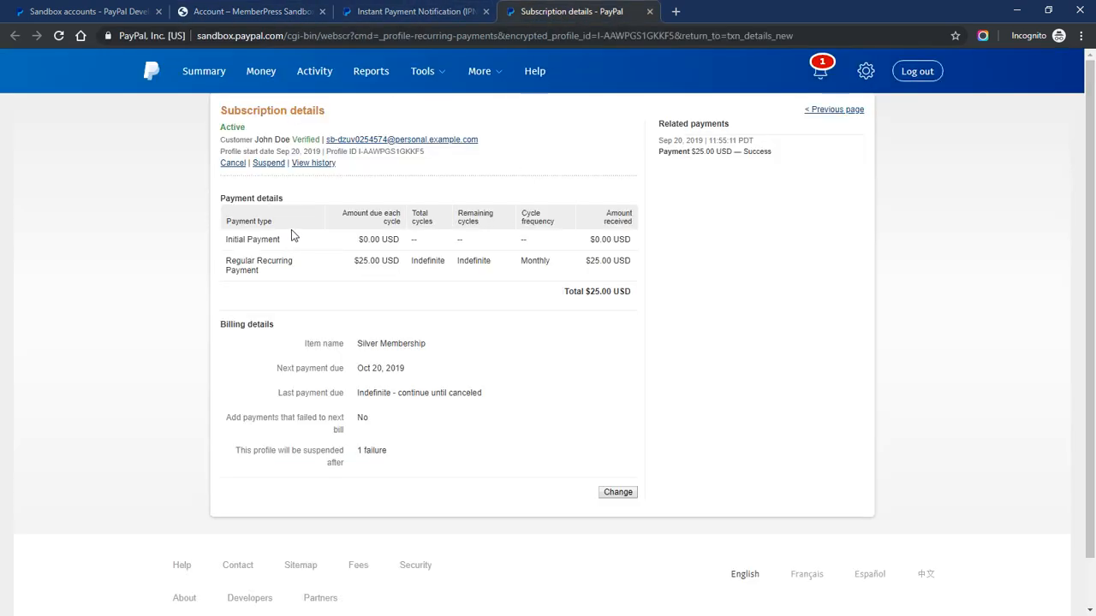
click(441, 10)
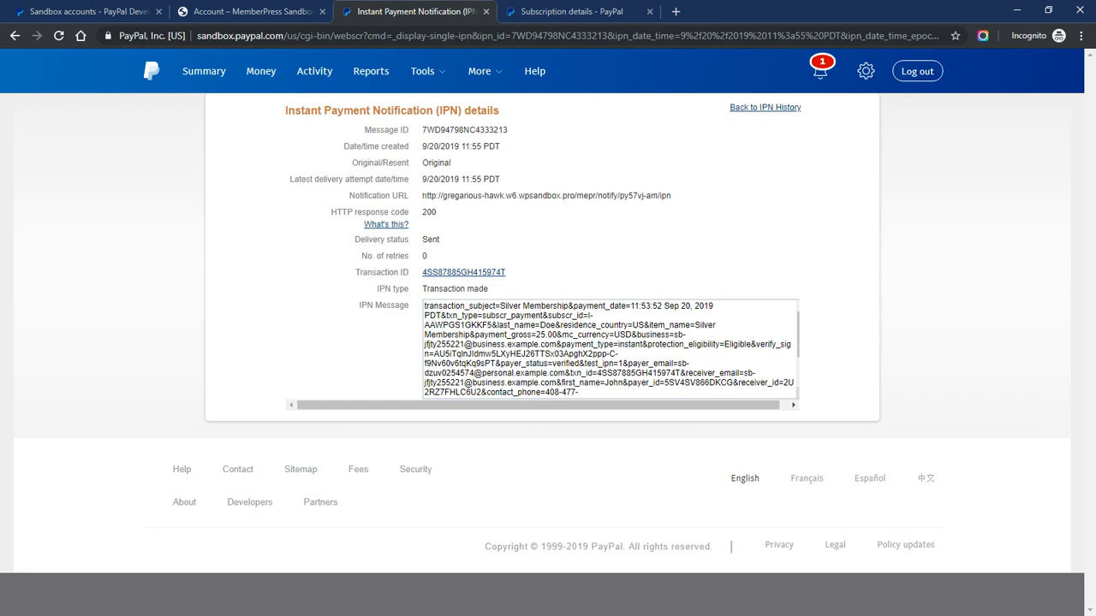
drag(422, 196, 658, 196)
click(644, 196)
click(638, 197)
drag(658, 196, 625, 196)
click(638, 196)
double_click(426, 212)
click(426, 219)
drag(423, 219, 443, 221)
click(443, 221)
key(alt+Tab)
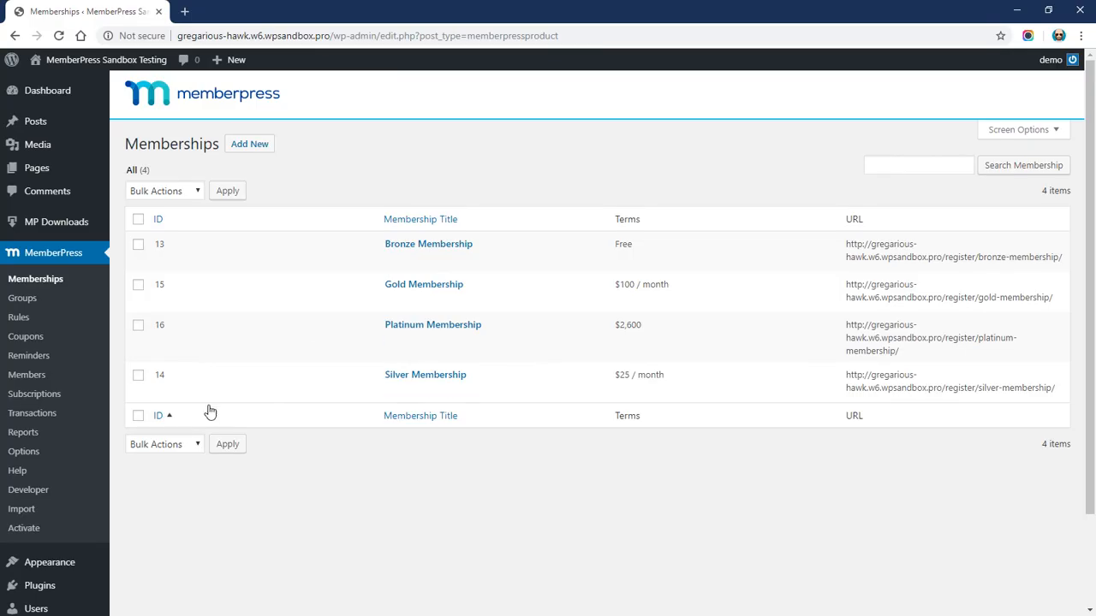
Open MemberPress Subscriptions and highlight the Silver Membership subscription ID
click(43, 394)
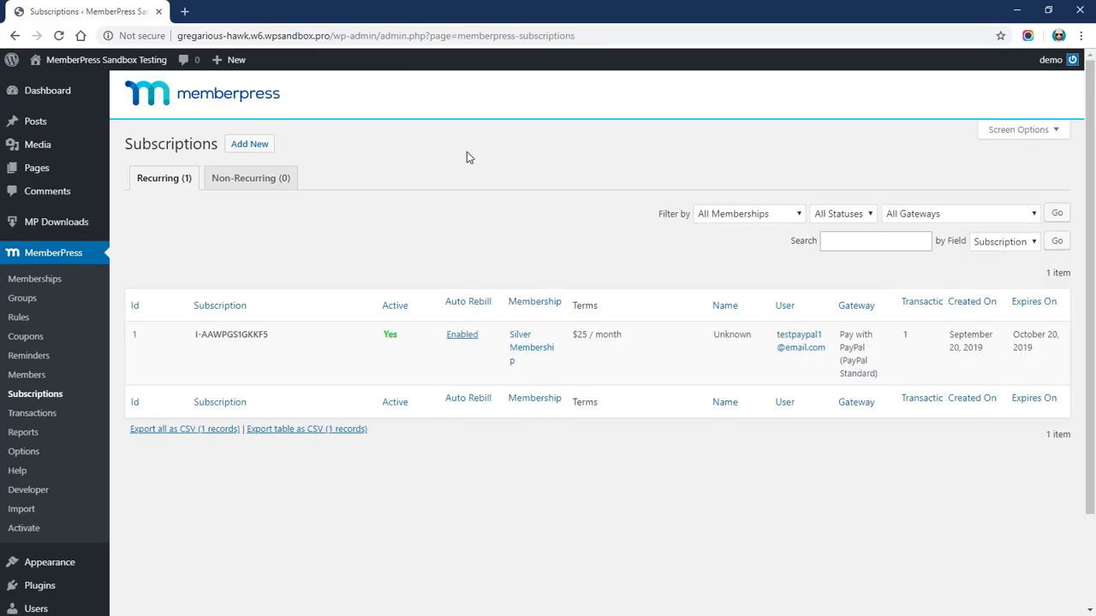
mouse_move(184, 347)
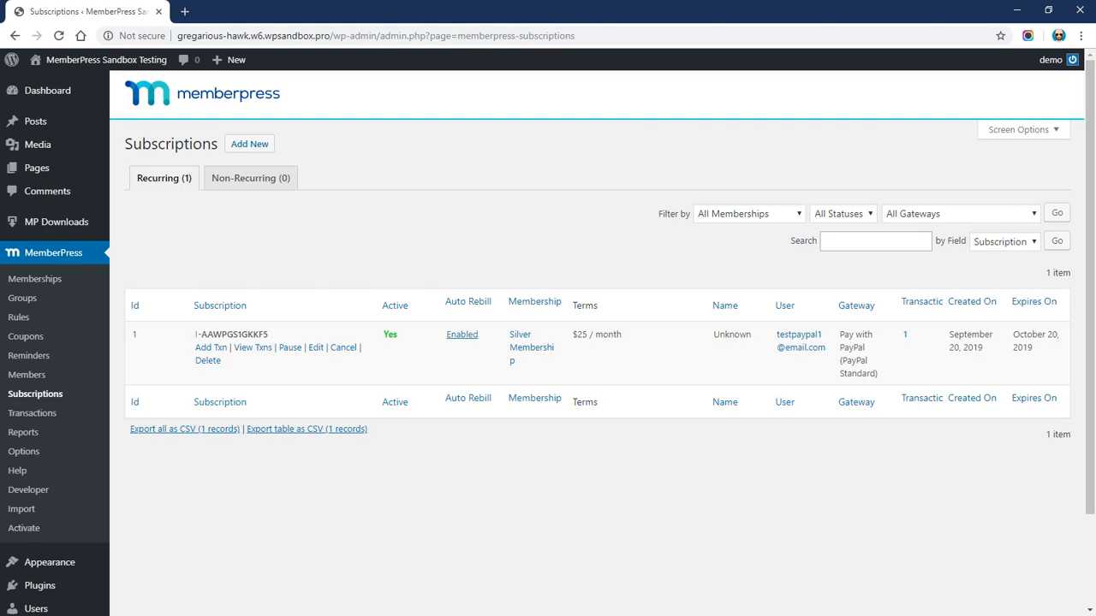
drag(196, 334, 270, 339)
click(302, 248)
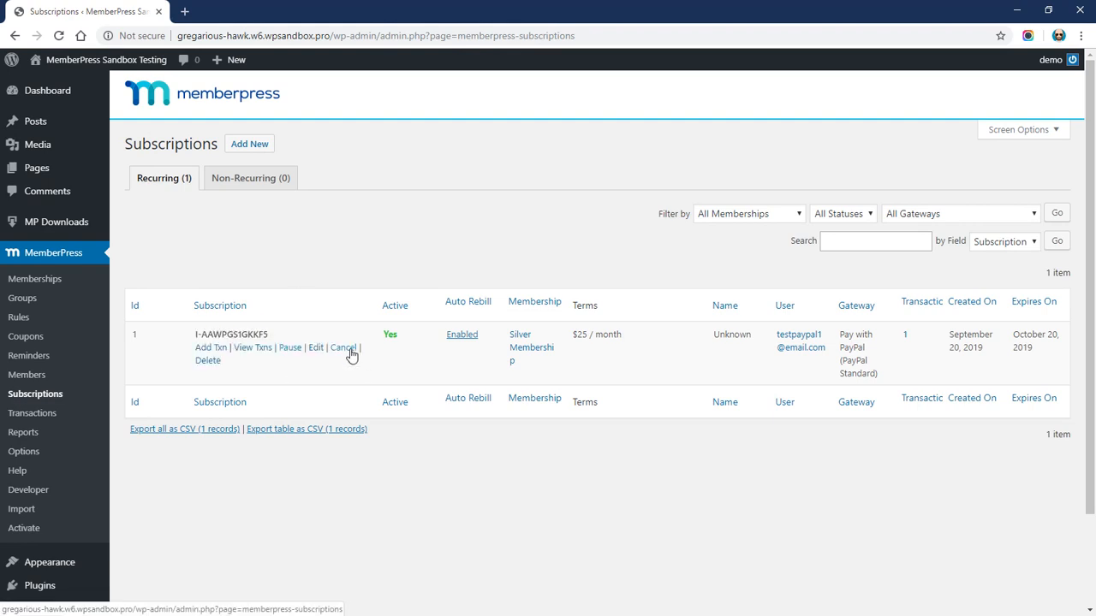
drag(268, 354, 254, 354)
View the subscription's transactions, showing the $25.00 payment expiring October 20, 2019
click(253, 355)
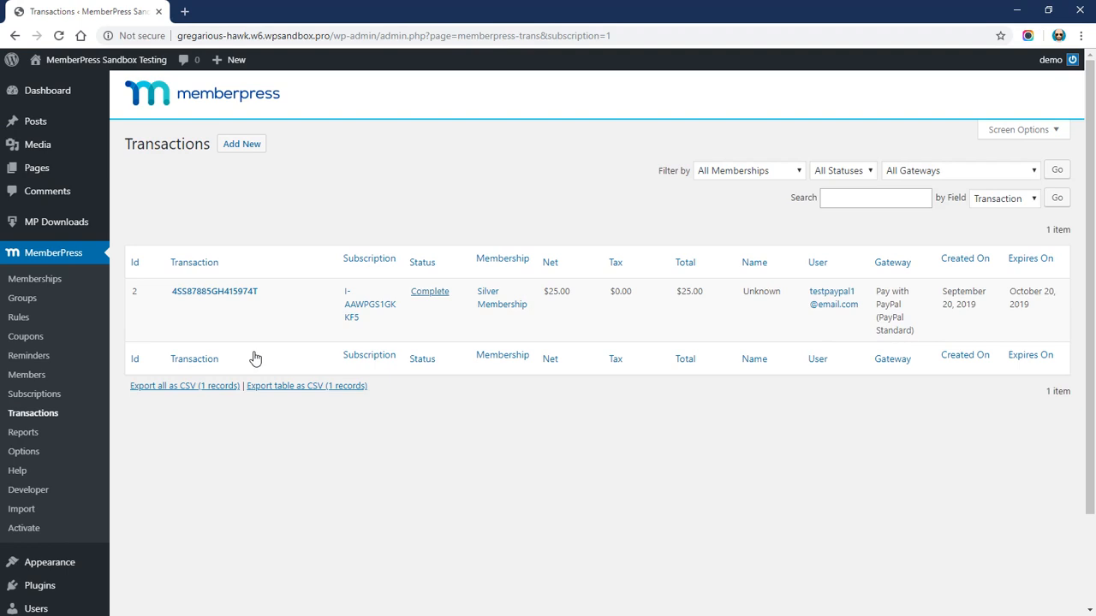
drag(276, 295, 169, 293)
click(322, 194)
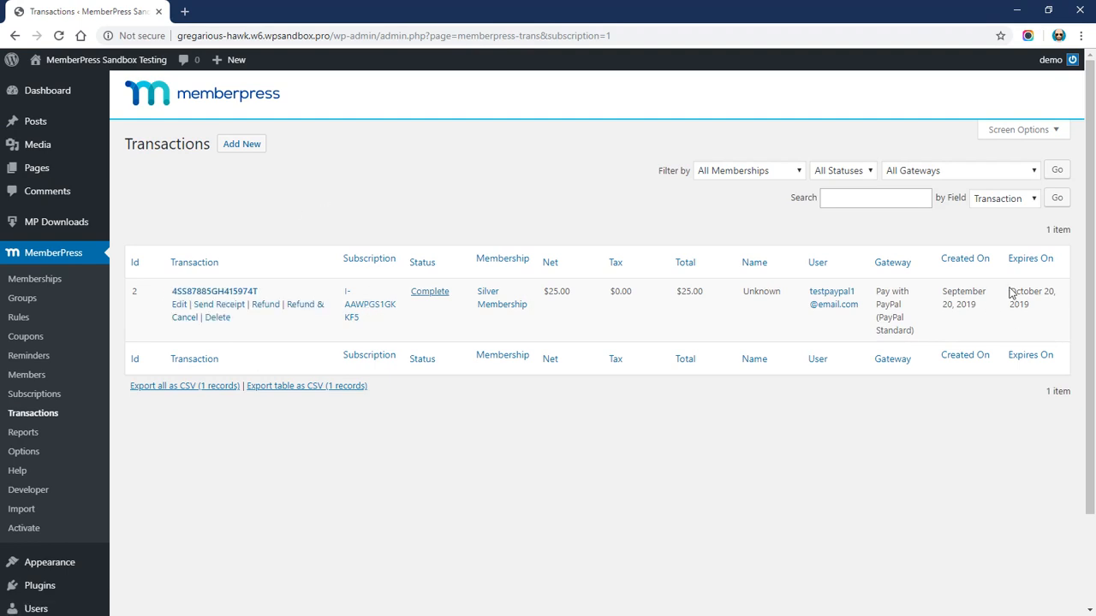
drag(1009, 292, 1036, 309)
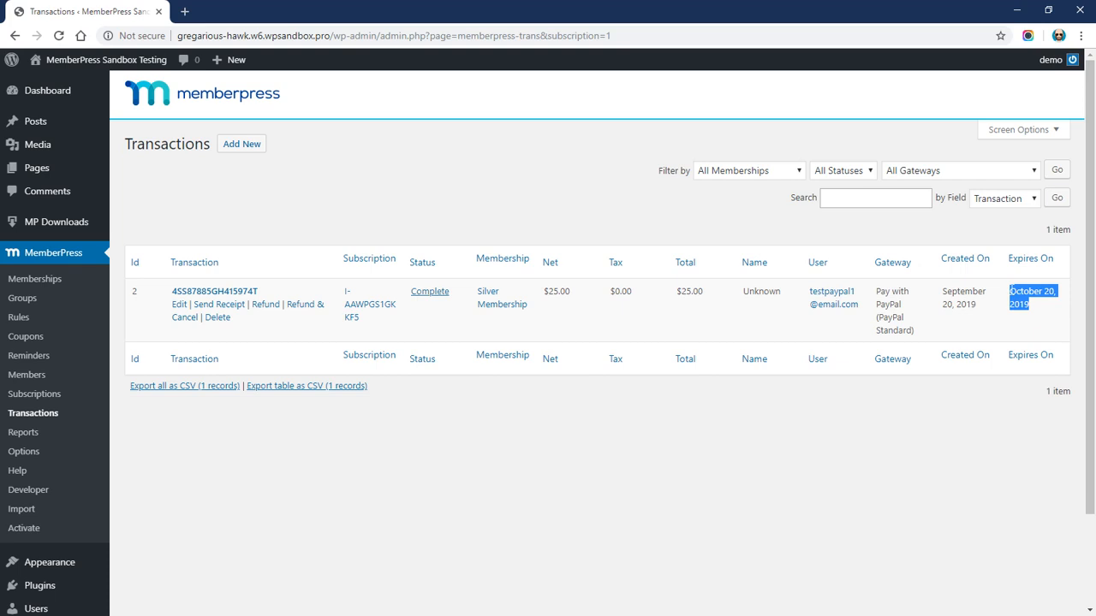
click(1042, 310)
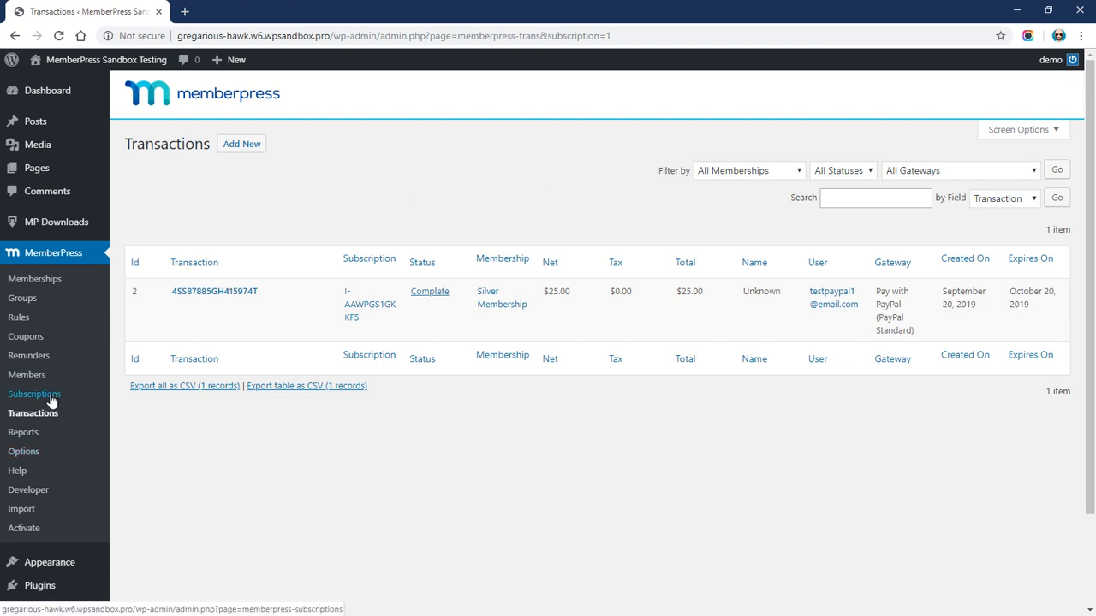
click(25, 452)
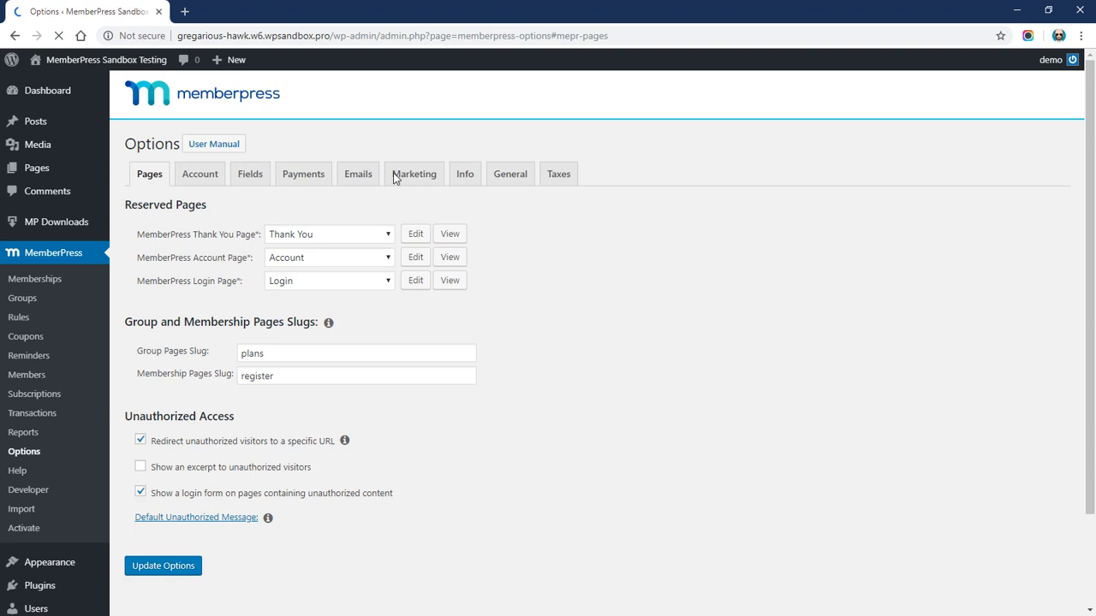
On the Payments tab, review Pay with PayPal's email, API username, password and signature
click(300, 177)
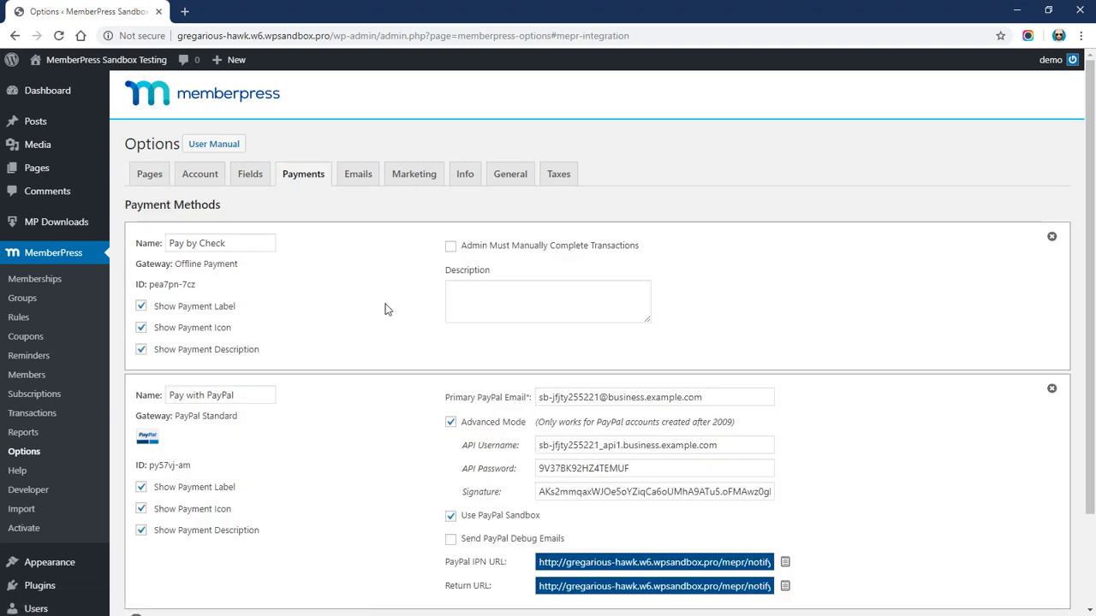
scroll(374, 330, down, 2)
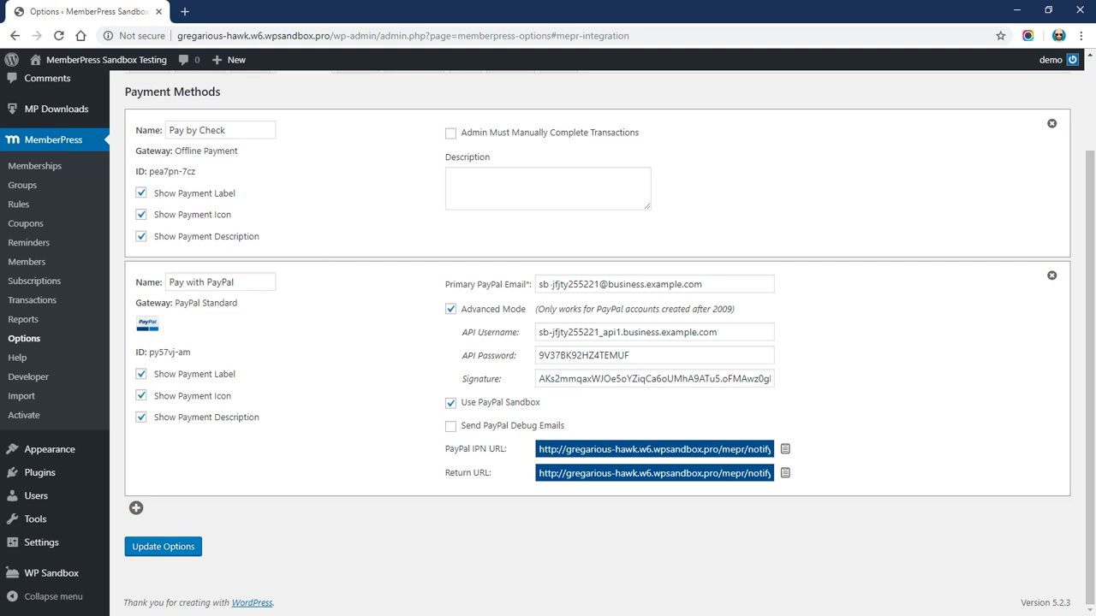
drag(539, 284, 703, 284)
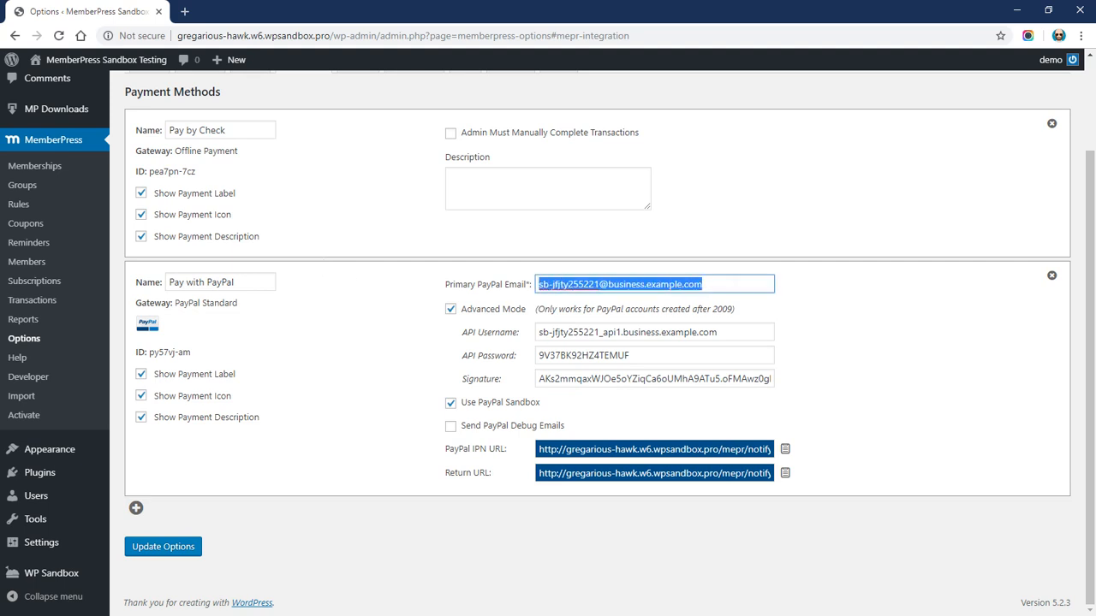
drag(538, 332, 718, 332)
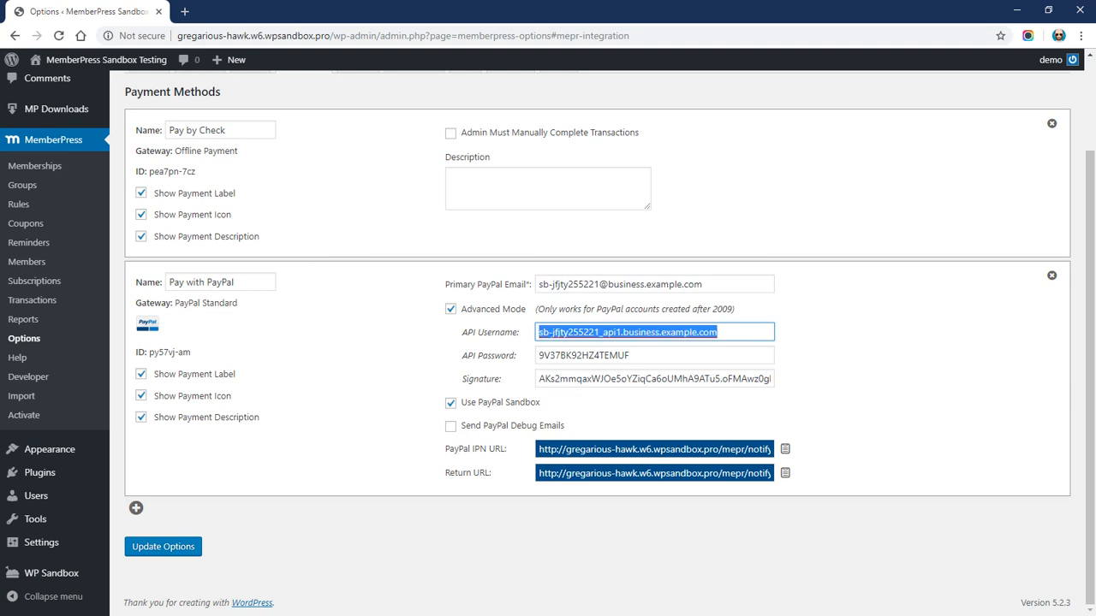
click(539, 352)
drag(540, 354, 630, 356)
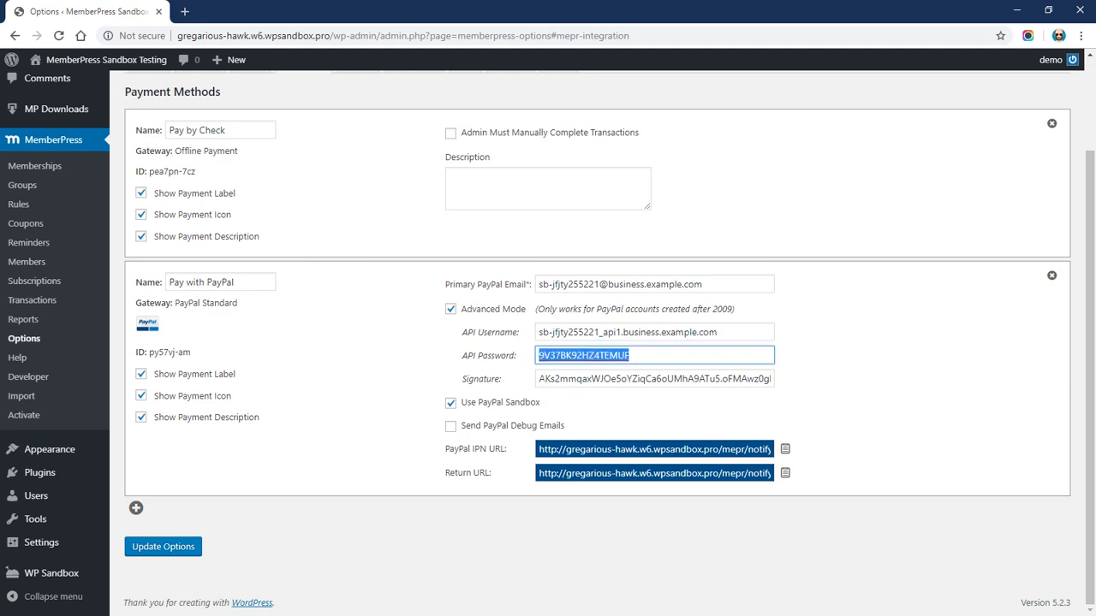
drag(540, 379, 839, 380)
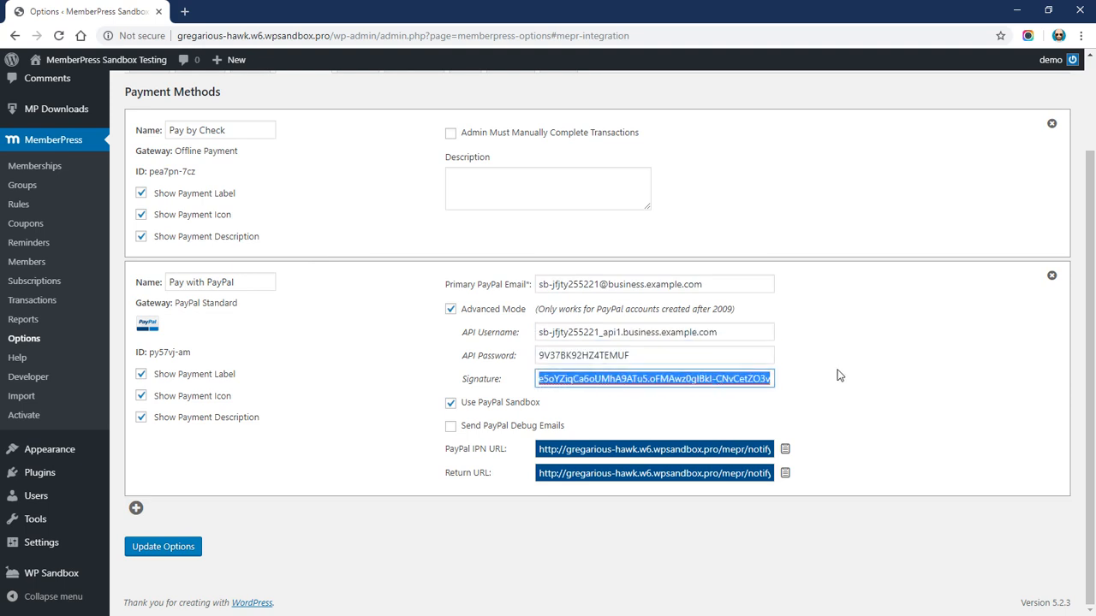
click(823, 376)
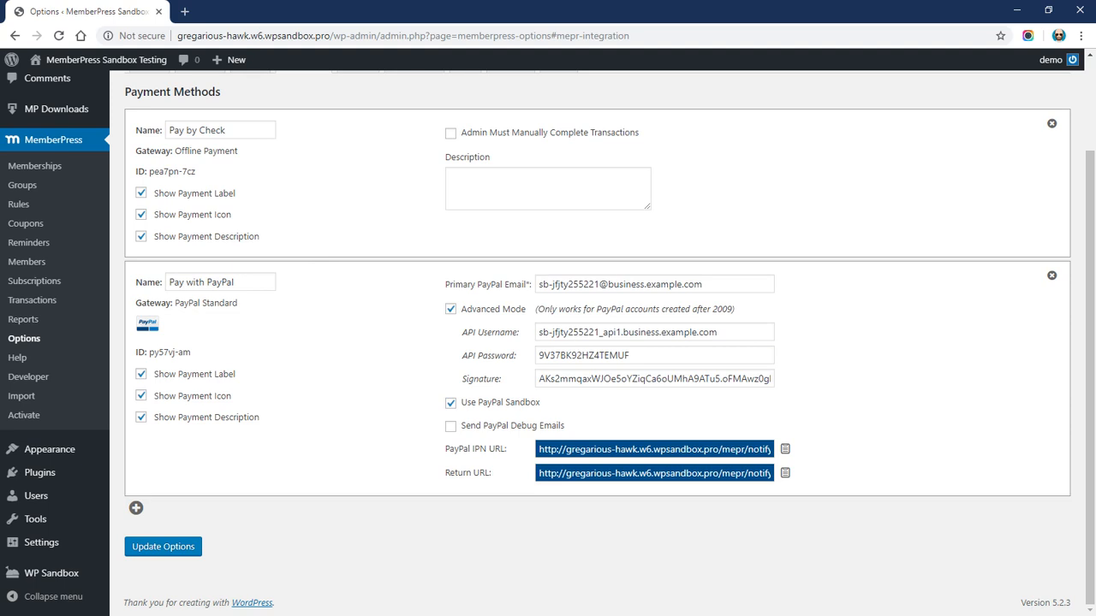
Uncheck Use PayPal Sandbox and review the PayPal IPN and Return URL fields
drag(462, 404, 543, 407)
click(450, 405)
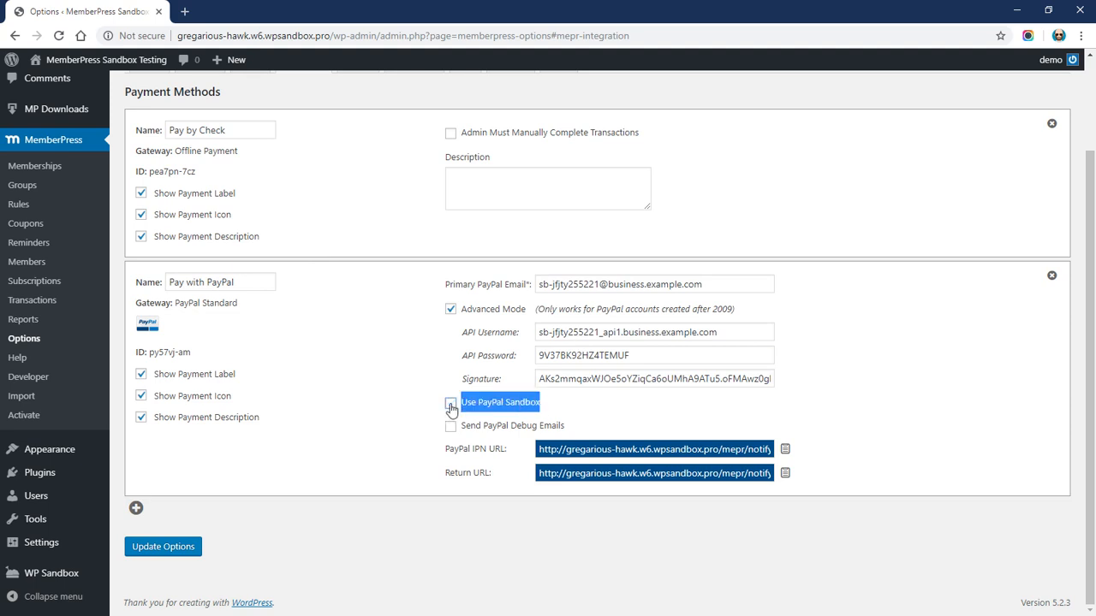
click(417, 406)
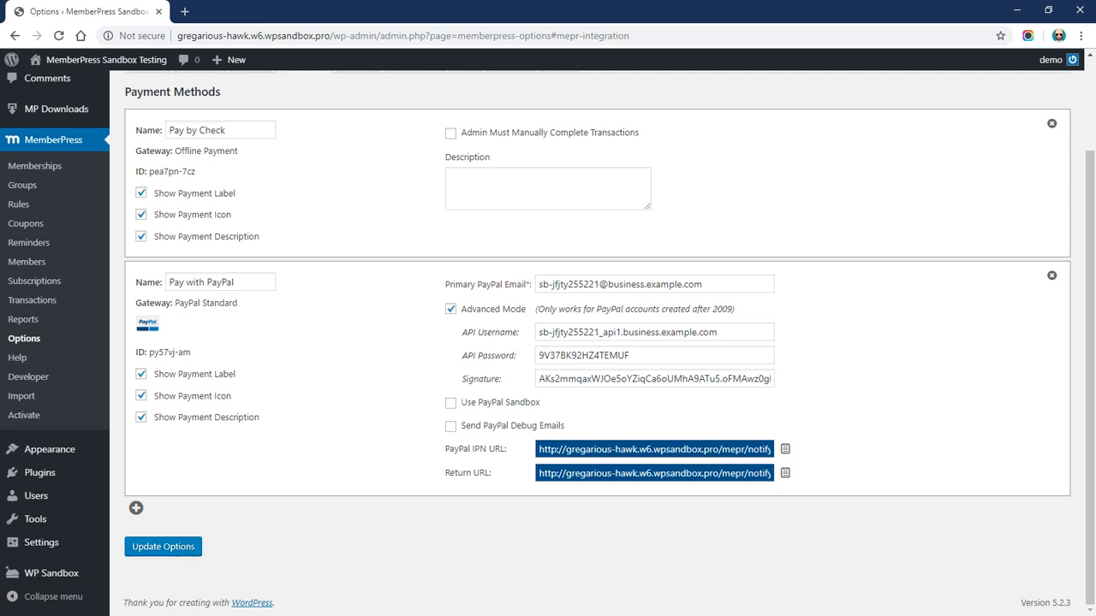
drag(443, 449, 501, 449)
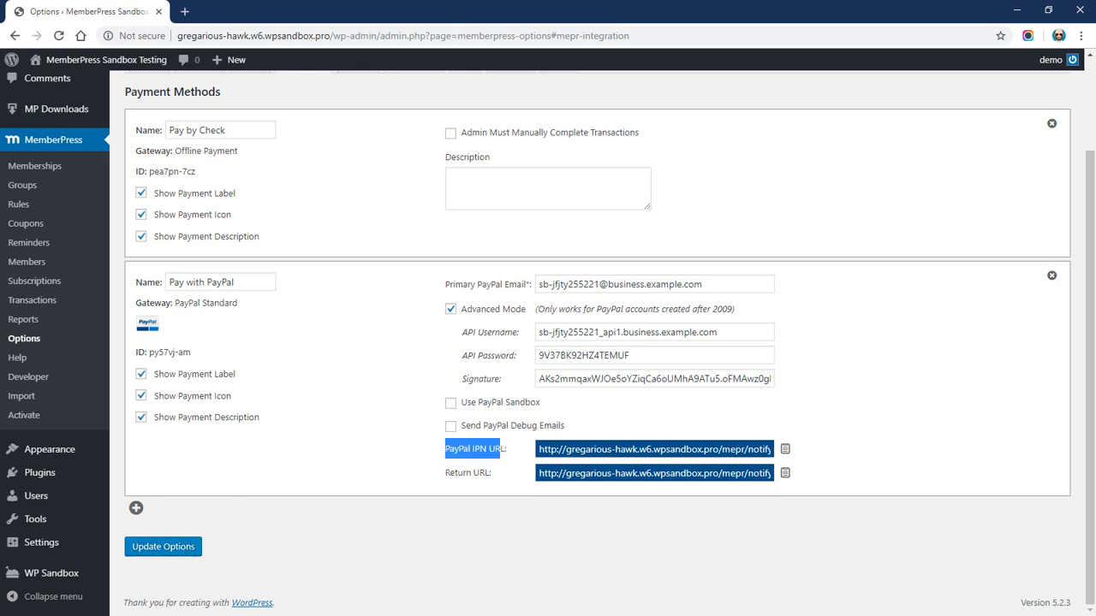
drag(446, 473, 493, 477)
click(501, 478)
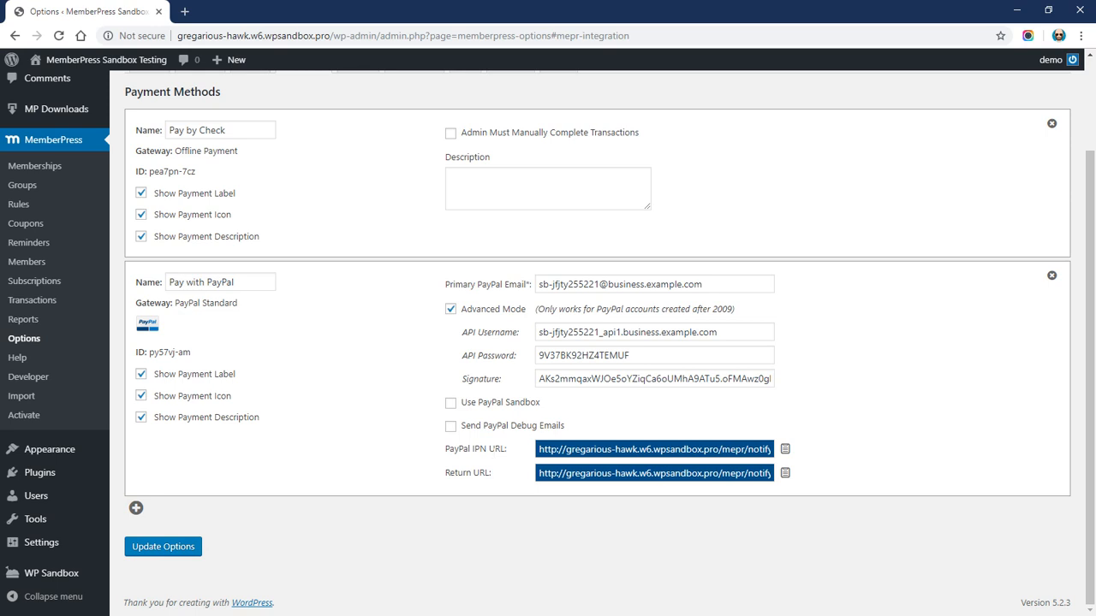